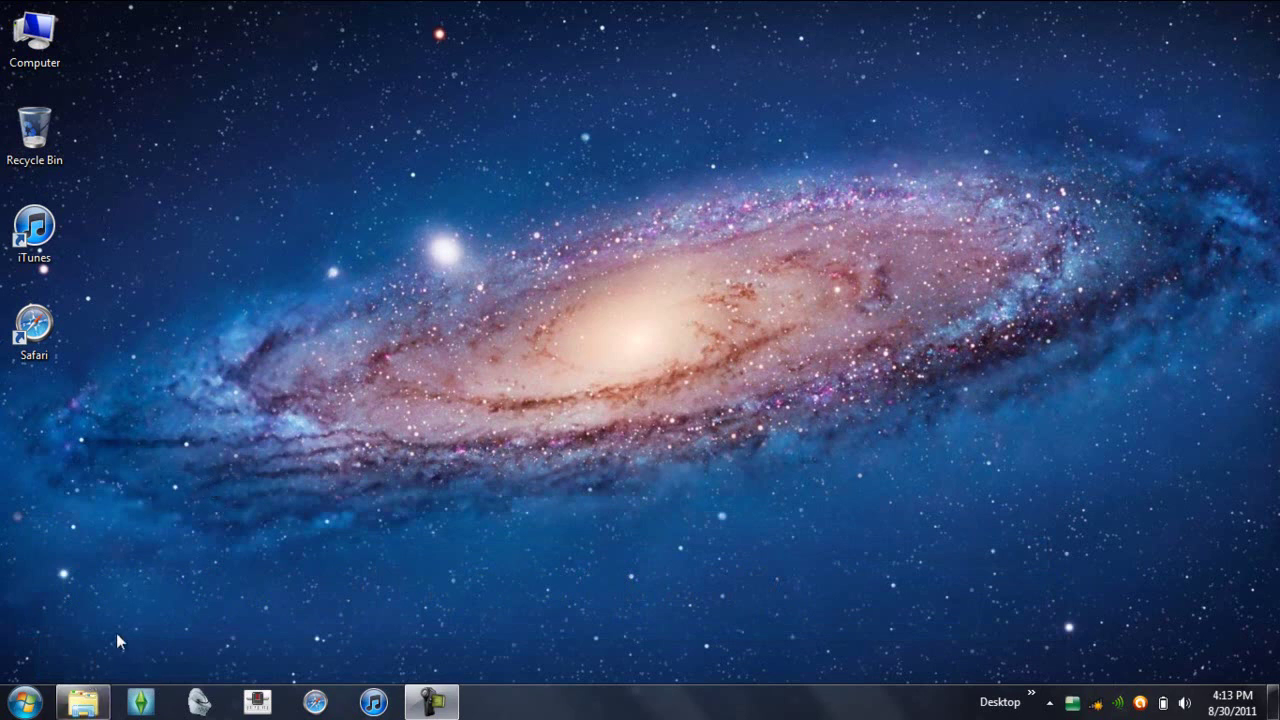
# Step: Close the old Call of Warhammer window and browse to Downloads > Call of Warhammer to list its 14 items
pyautogui.moveTo(82, 708)
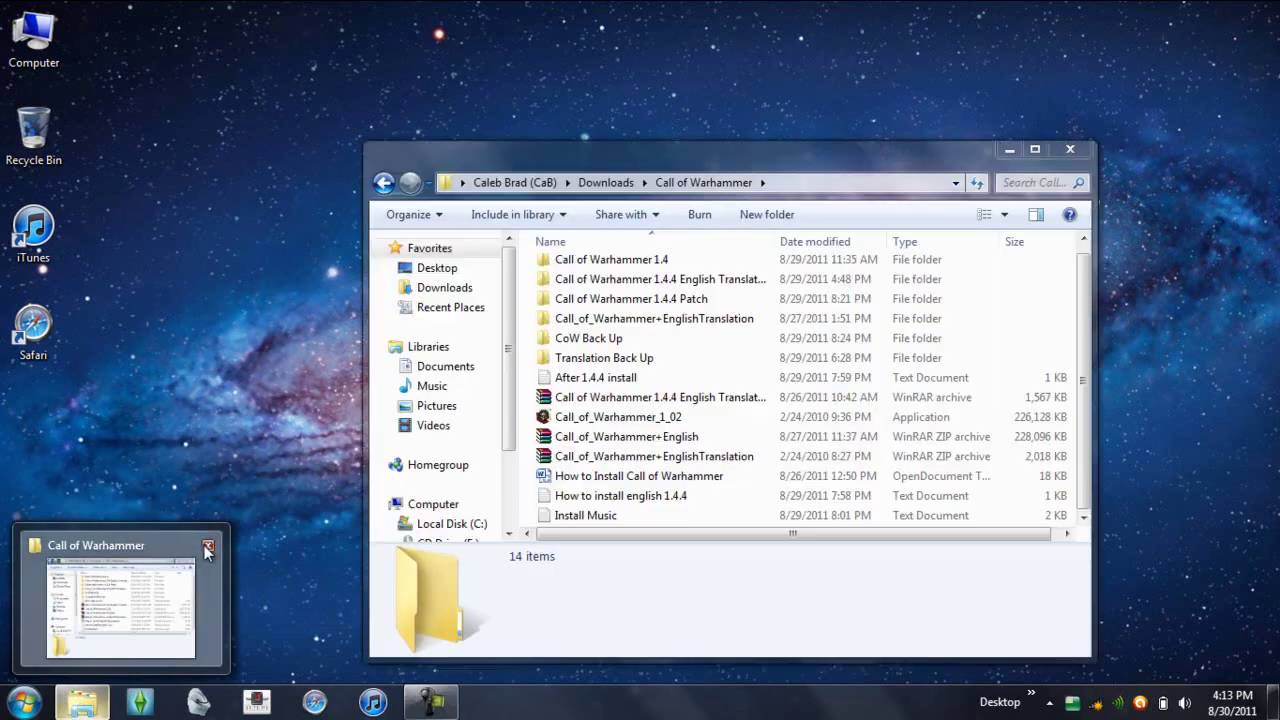
pyautogui.click(207, 550)
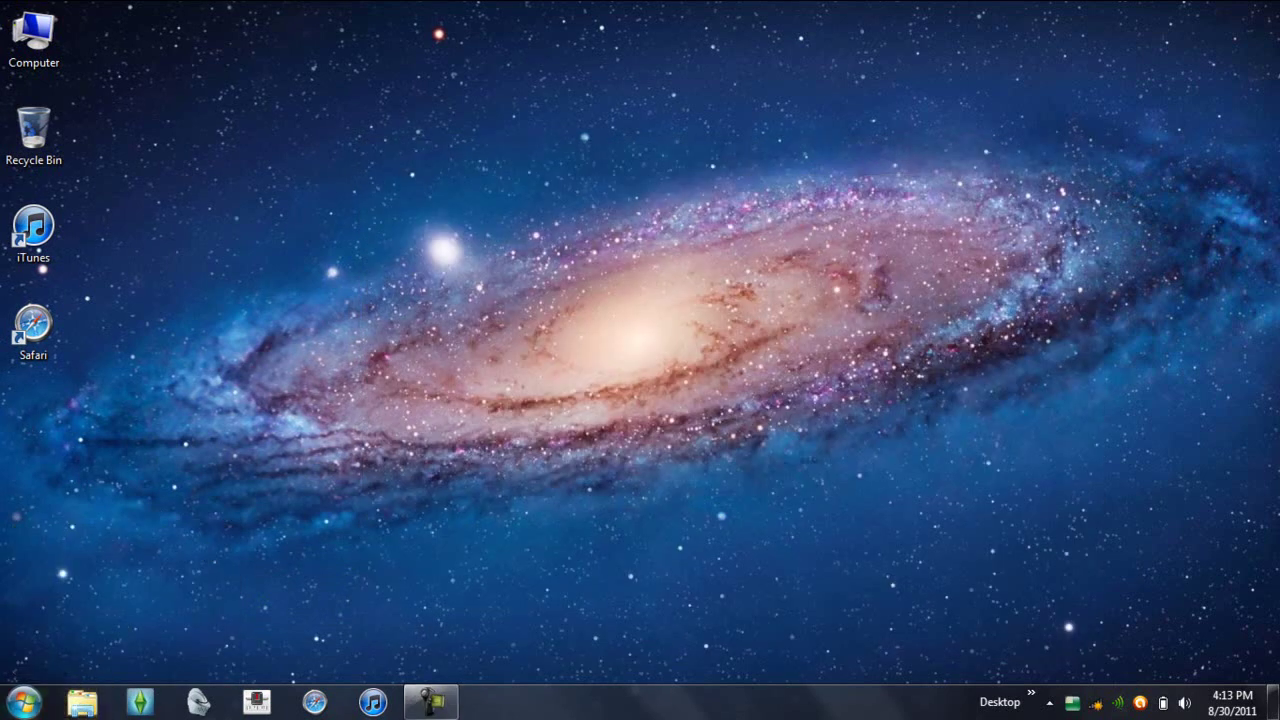
pyautogui.click(22, 702)
pyautogui.click(349, 82)
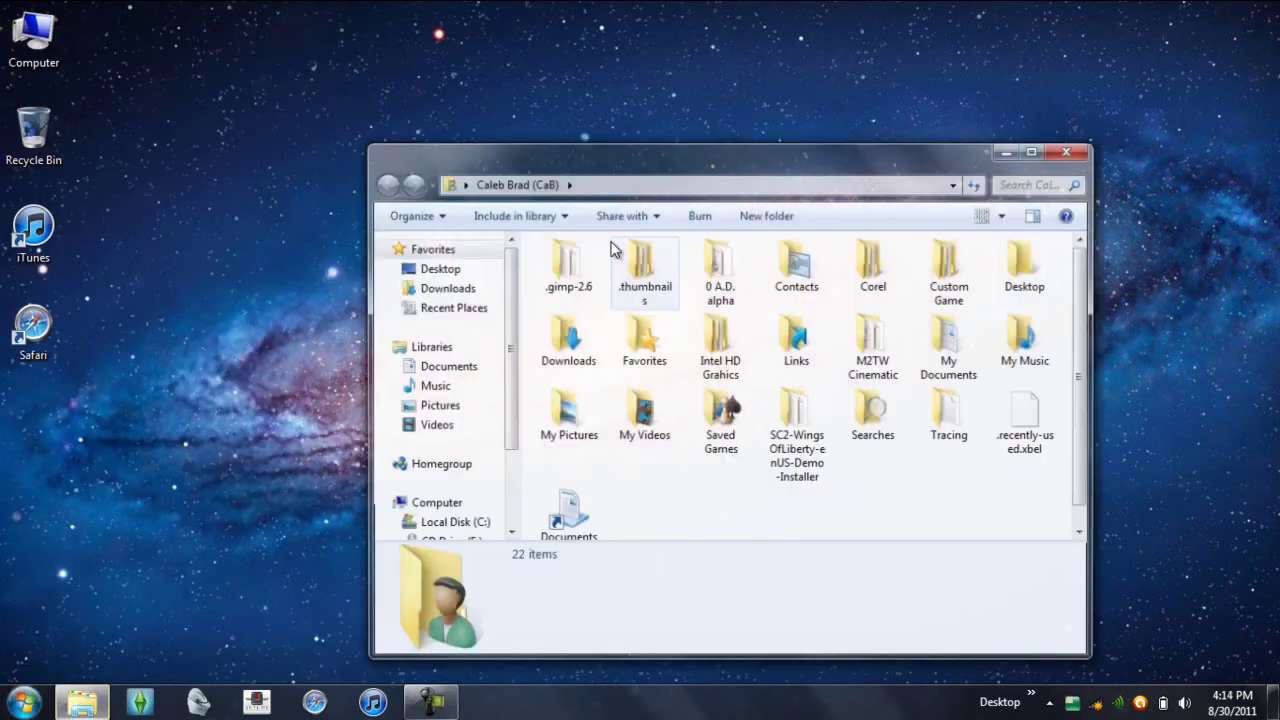
pyautogui.doubleClick(564, 325)
pyautogui.doubleClick(606, 288)
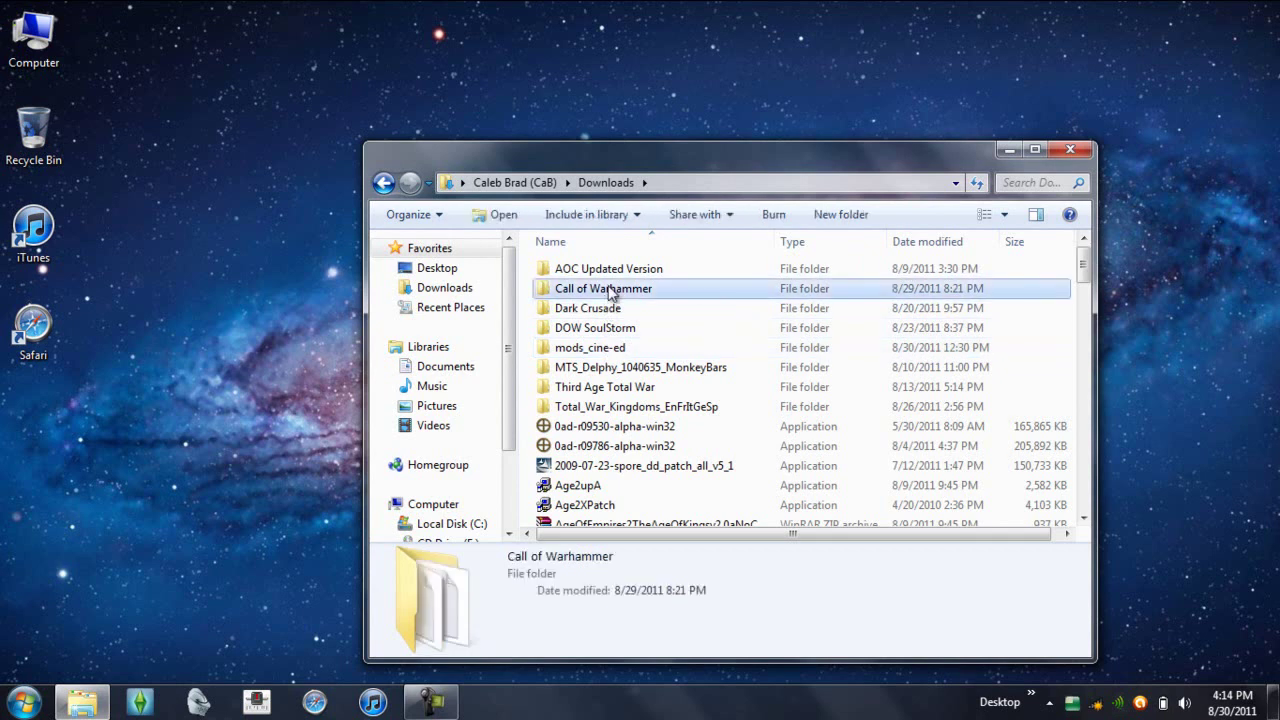
pyautogui.scroll(-1, 640, 395)
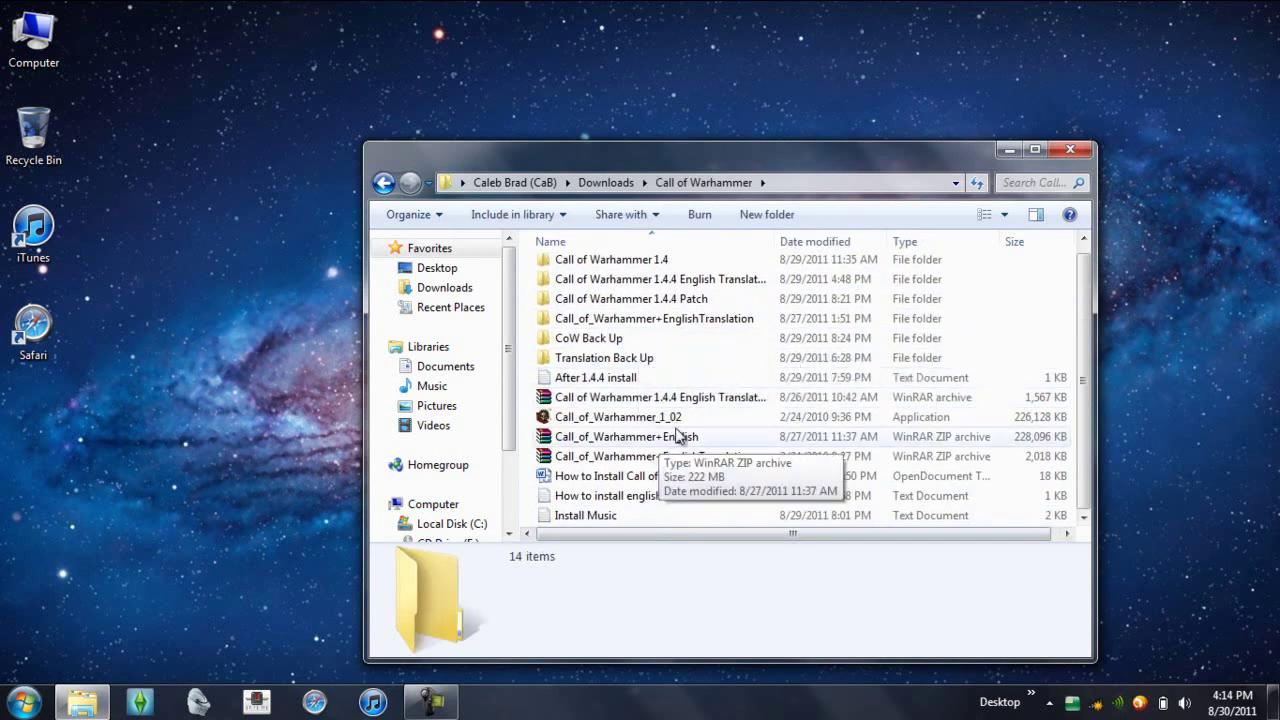
pyautogui.press('super')
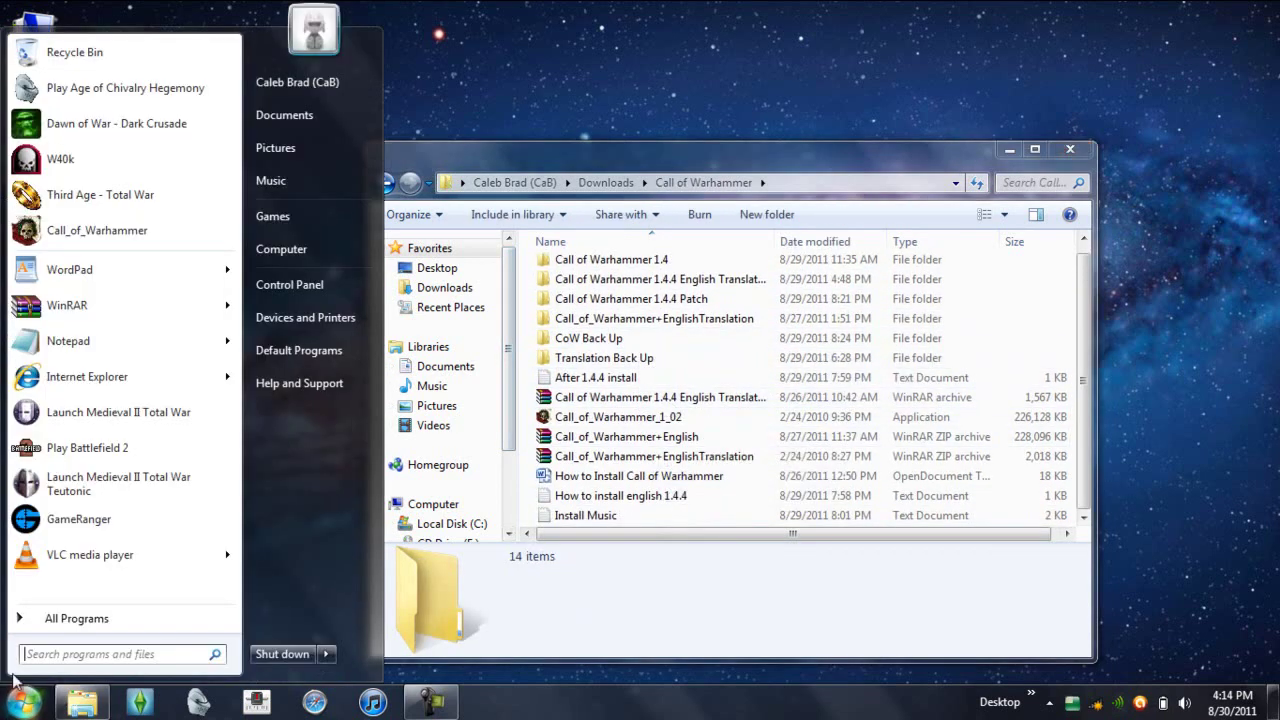
pyautogui.click(349, 287)
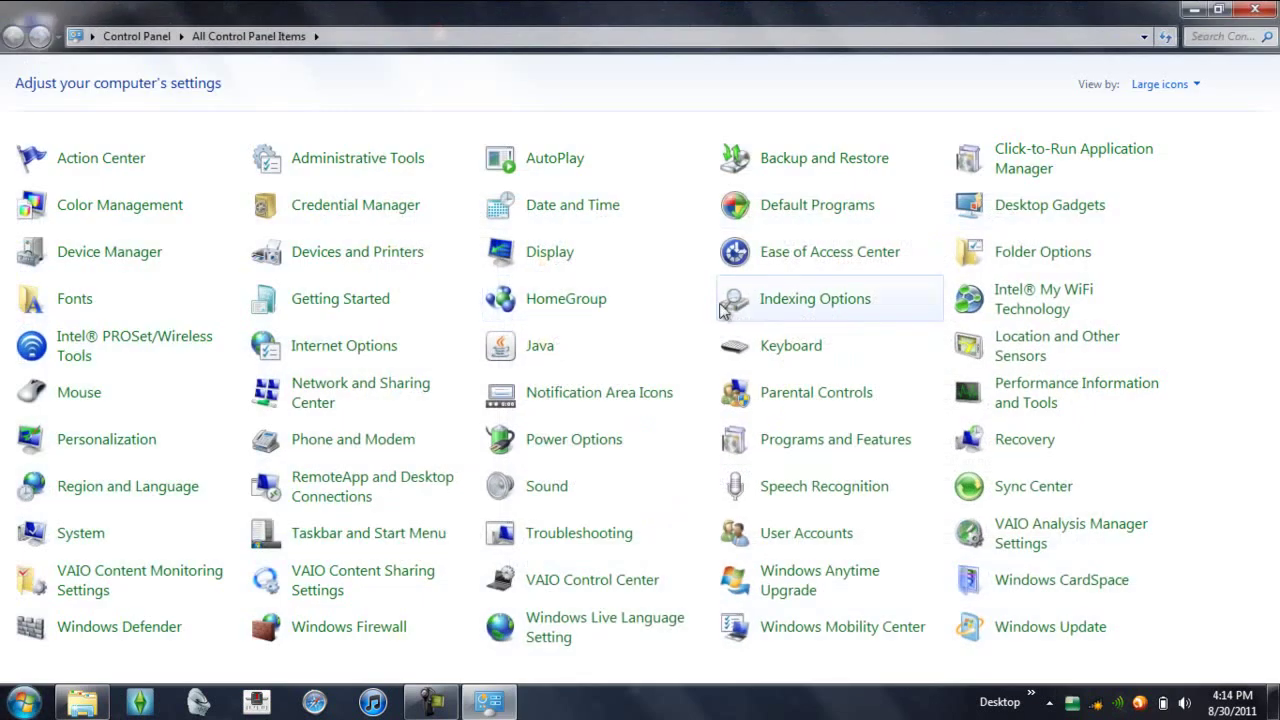
pyautogui.hotkey('alt', 'Up')
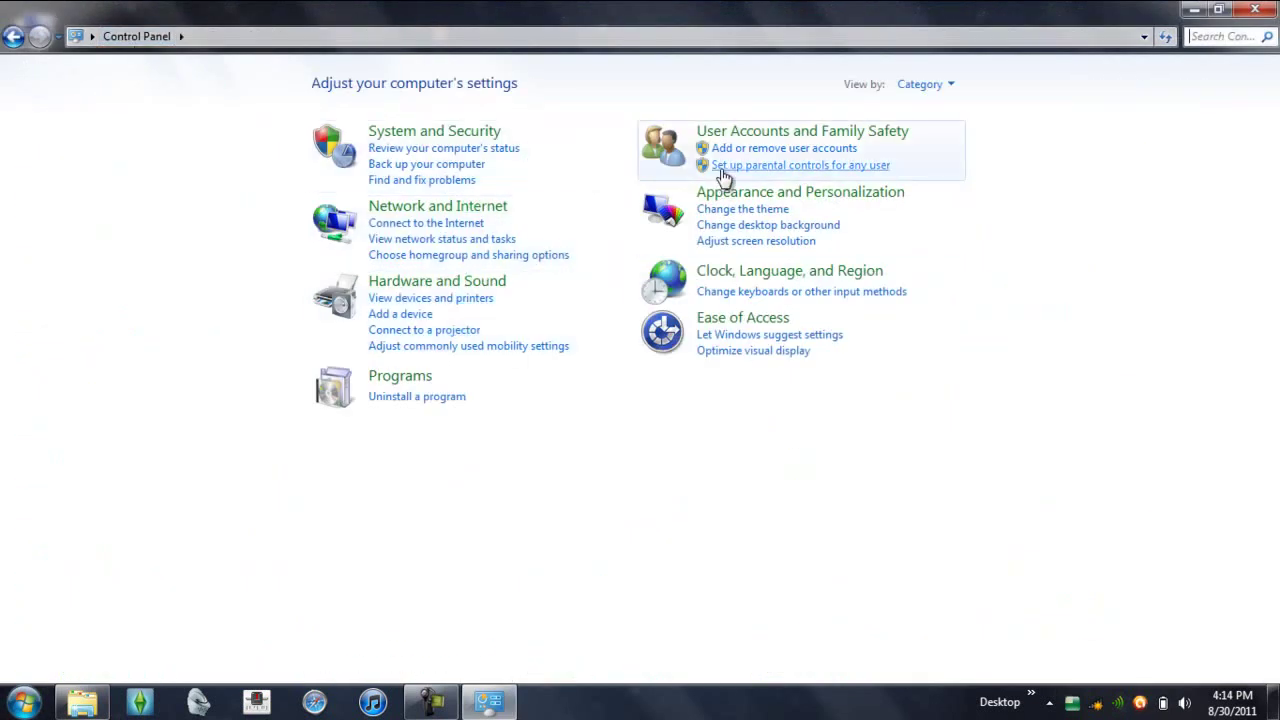
pyautogui.click(760, 131)
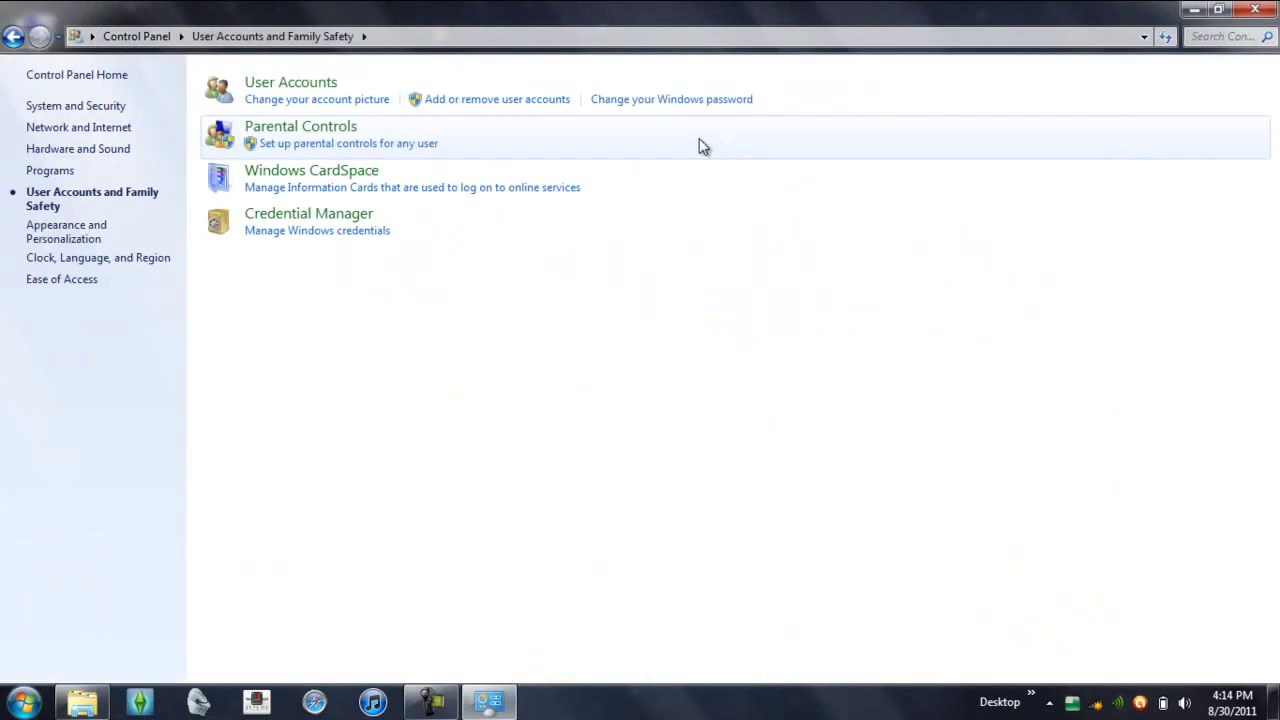
pyautogui.click(330, 85)
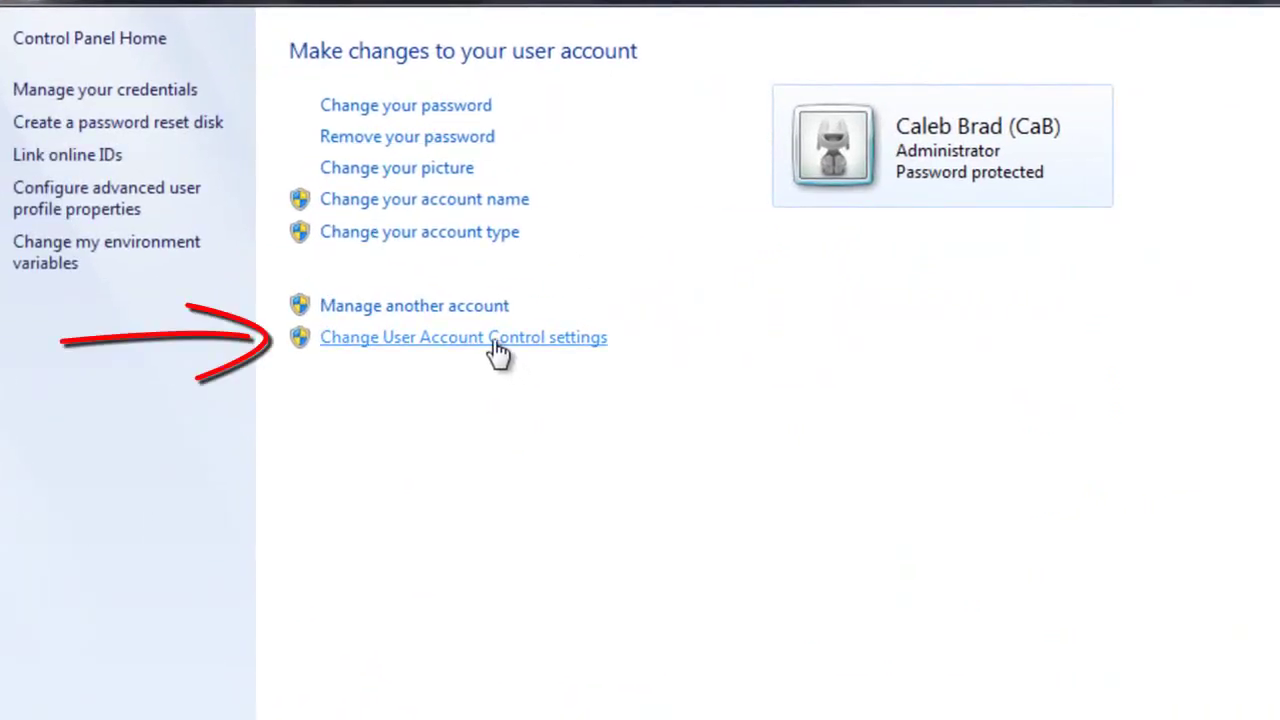
pyautogui.click(497, 338)
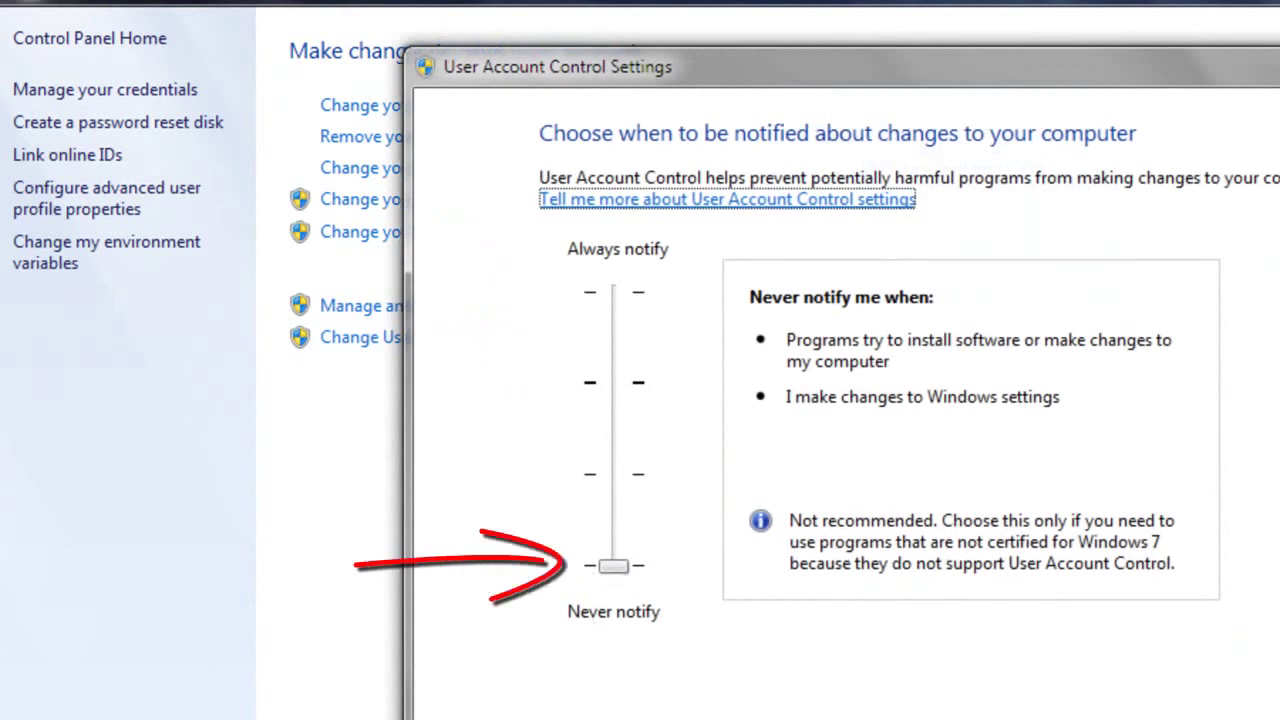
pyautogui.press('Return')
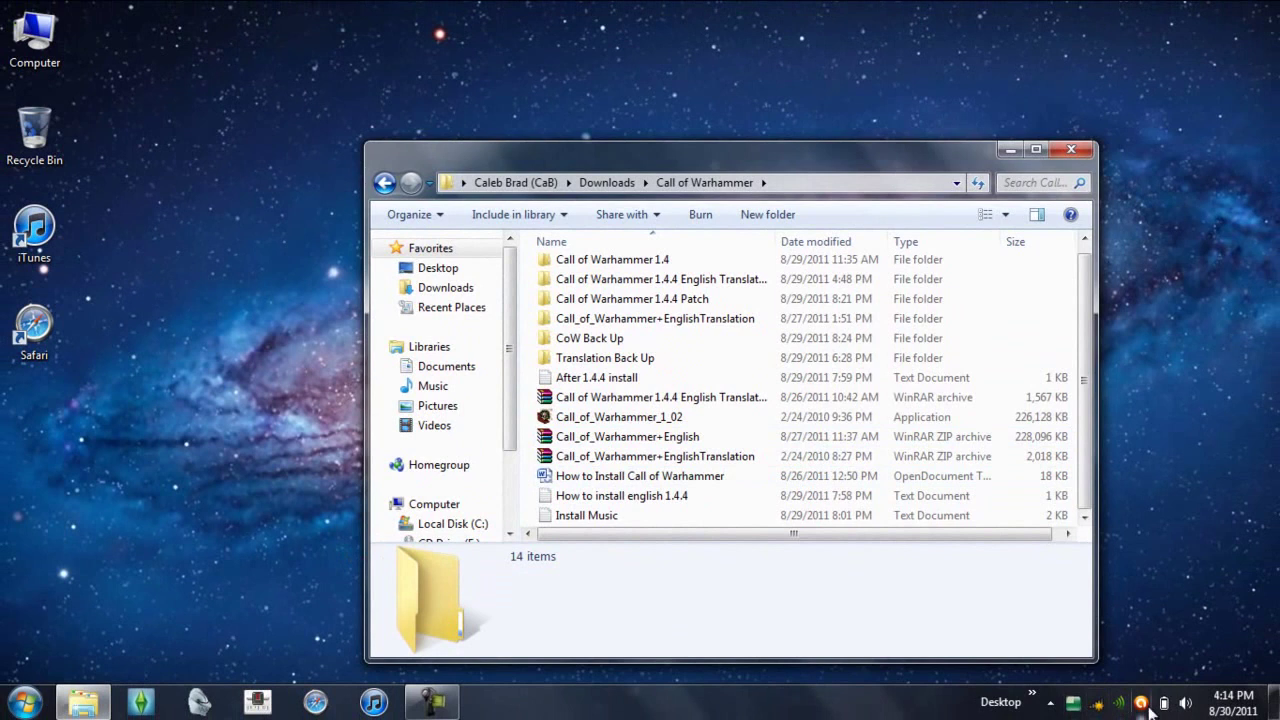
pyautogui.rightClick(1150, 710)
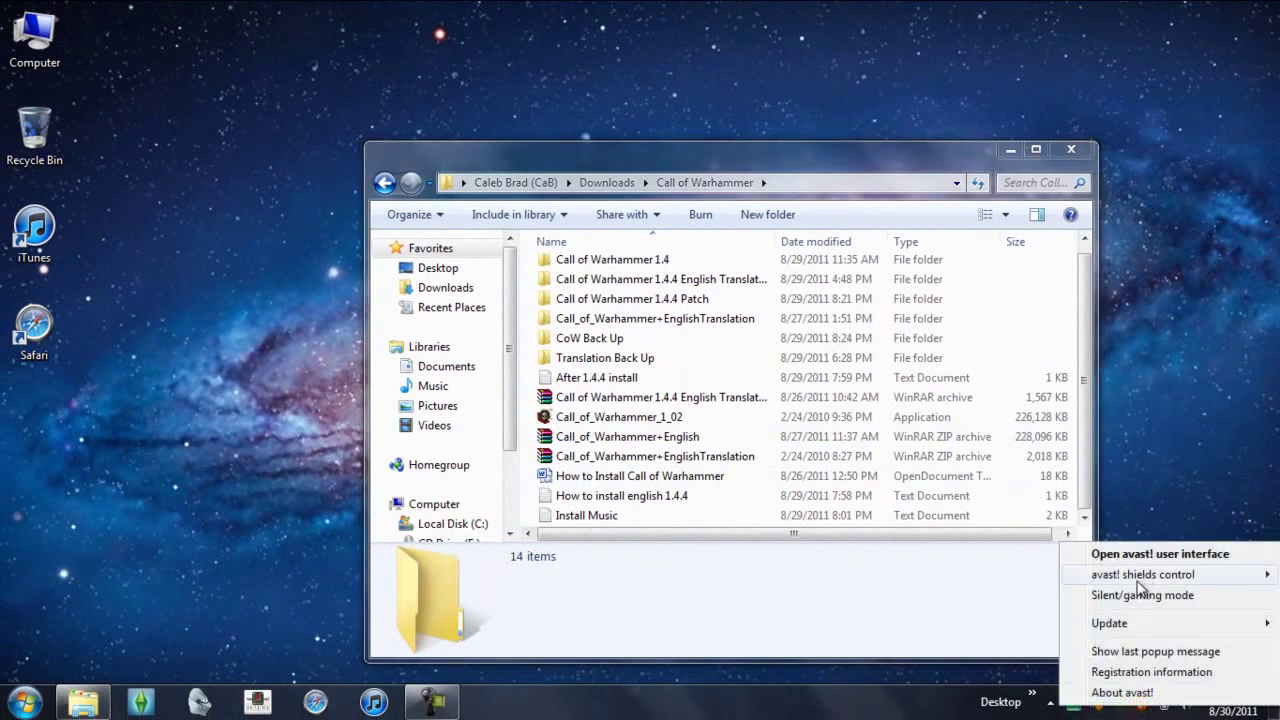
pyautogui.moveTo(1138, 586)
pyautogui.click(676, 601)
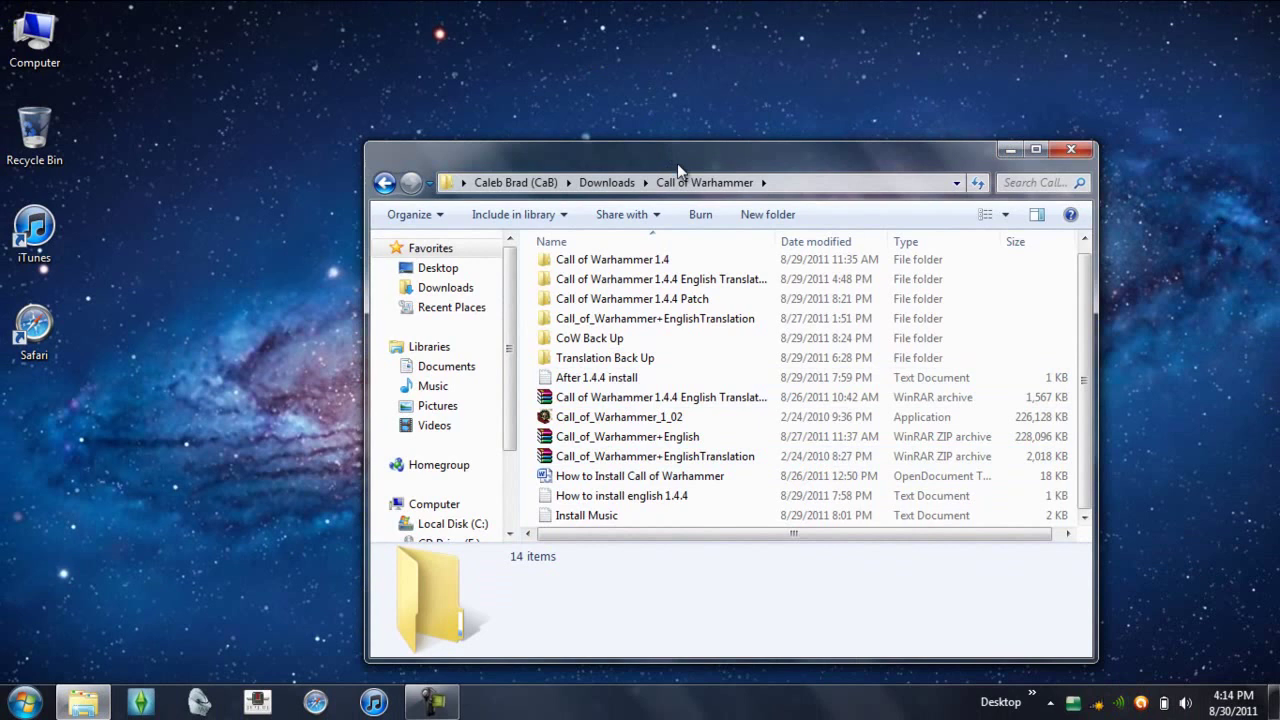
pyautogui.moveTo(677, 163); pyautogui.dragTo(617, 103)
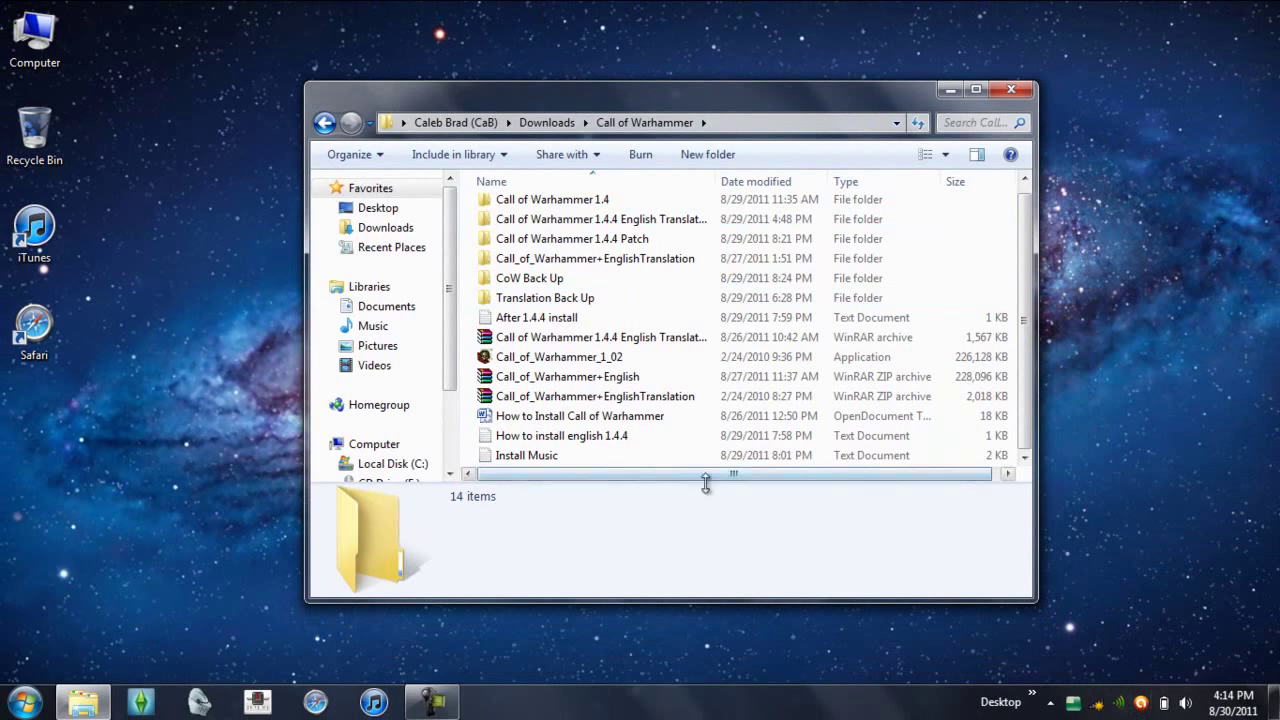
pyautogui.scroll(1, 1030, 338)
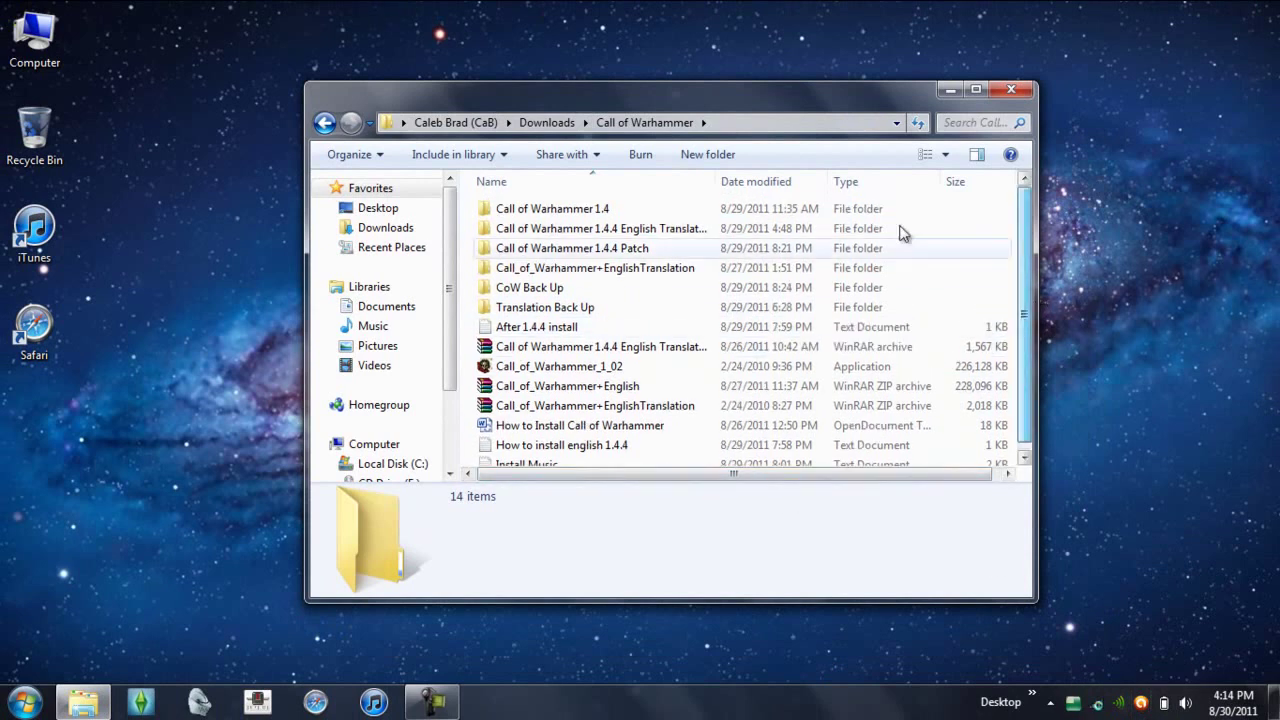
# Step: In Call of Warhammer 1.4 > Setup_Call_of_Warhammer_1_4, check the Setup app's Run as administrator compatibility setting, then cancel
pyautogui.doubleClick(655, 209)
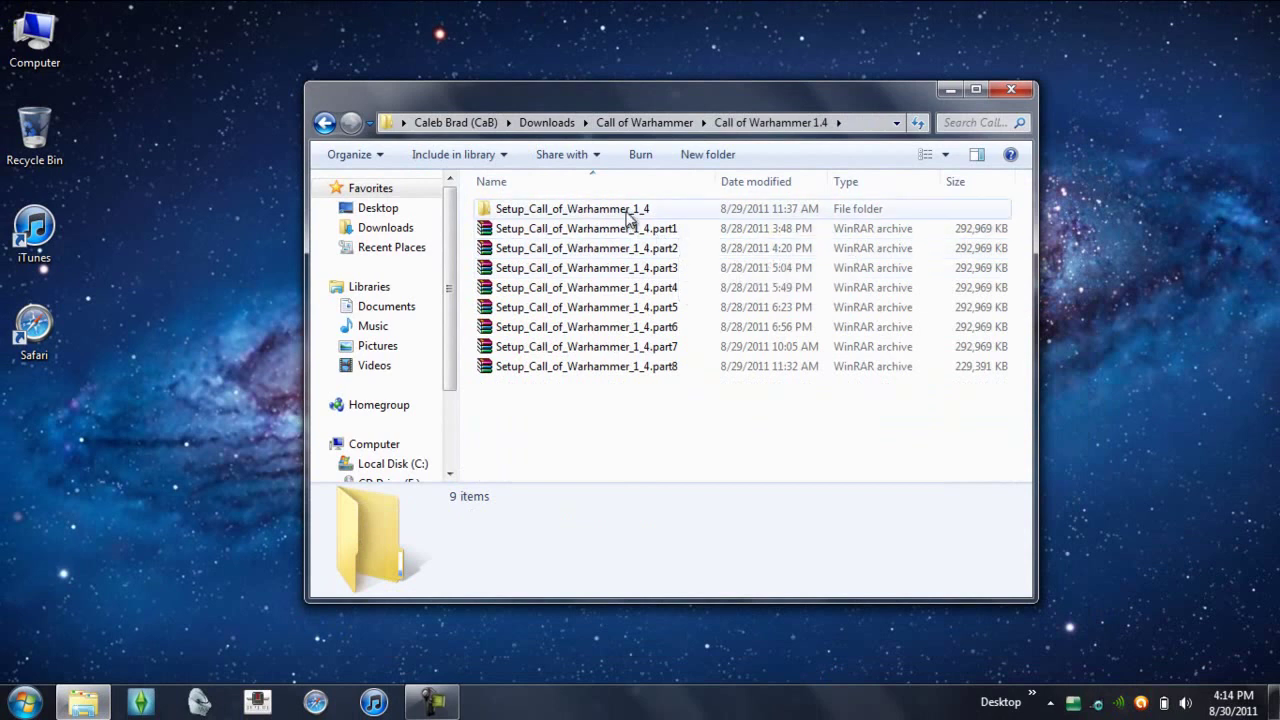
pyautogui.doubleClick(629, 212)
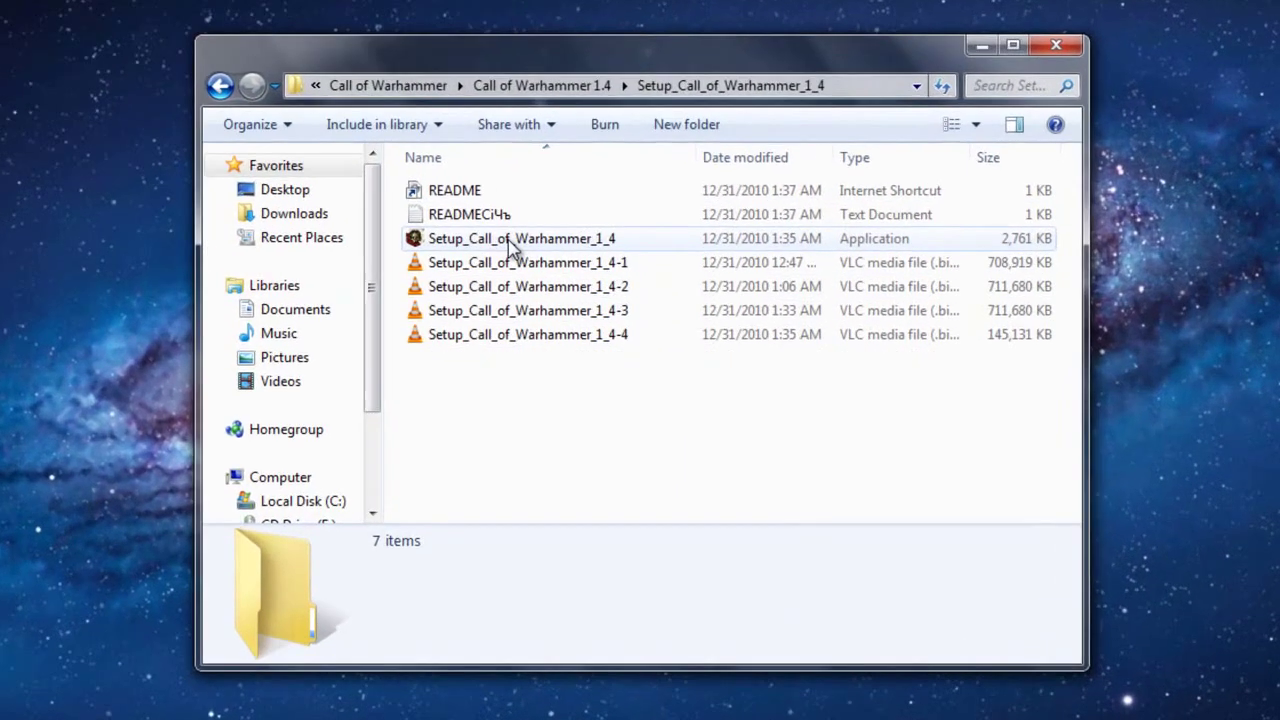
pyautogui.click(561, 249)
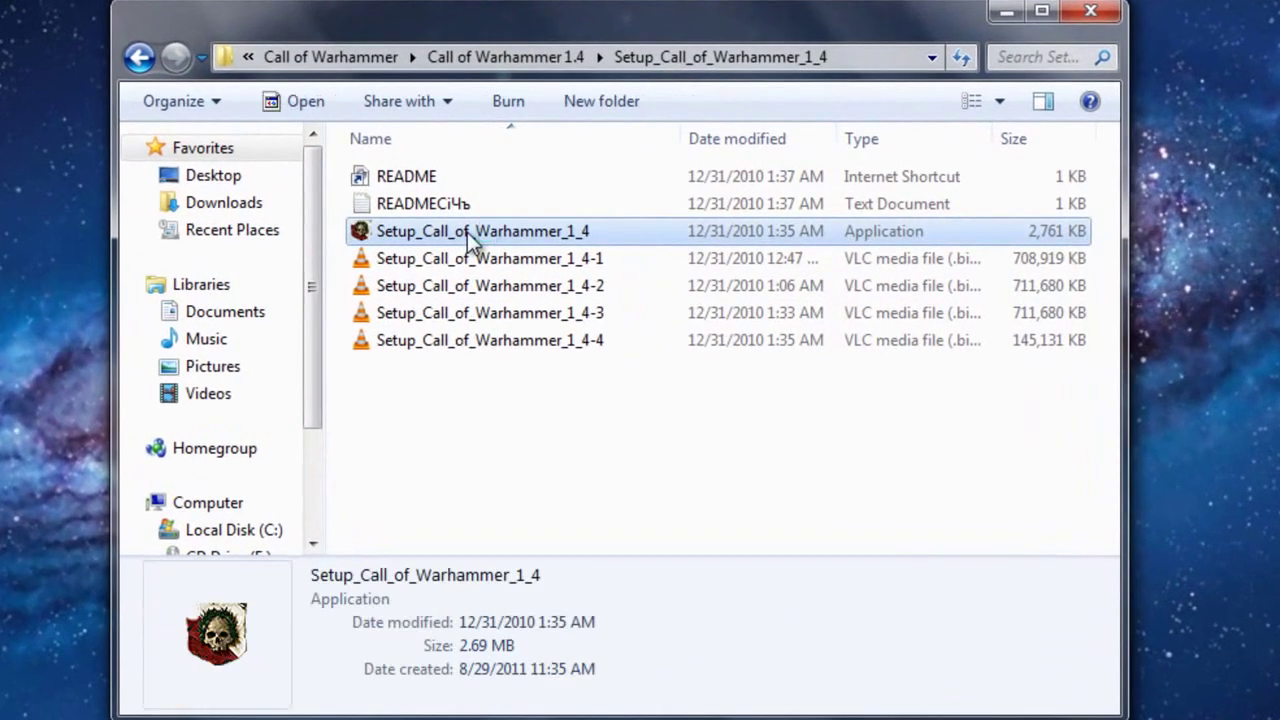
pyautogui.rightClick(467, 232)
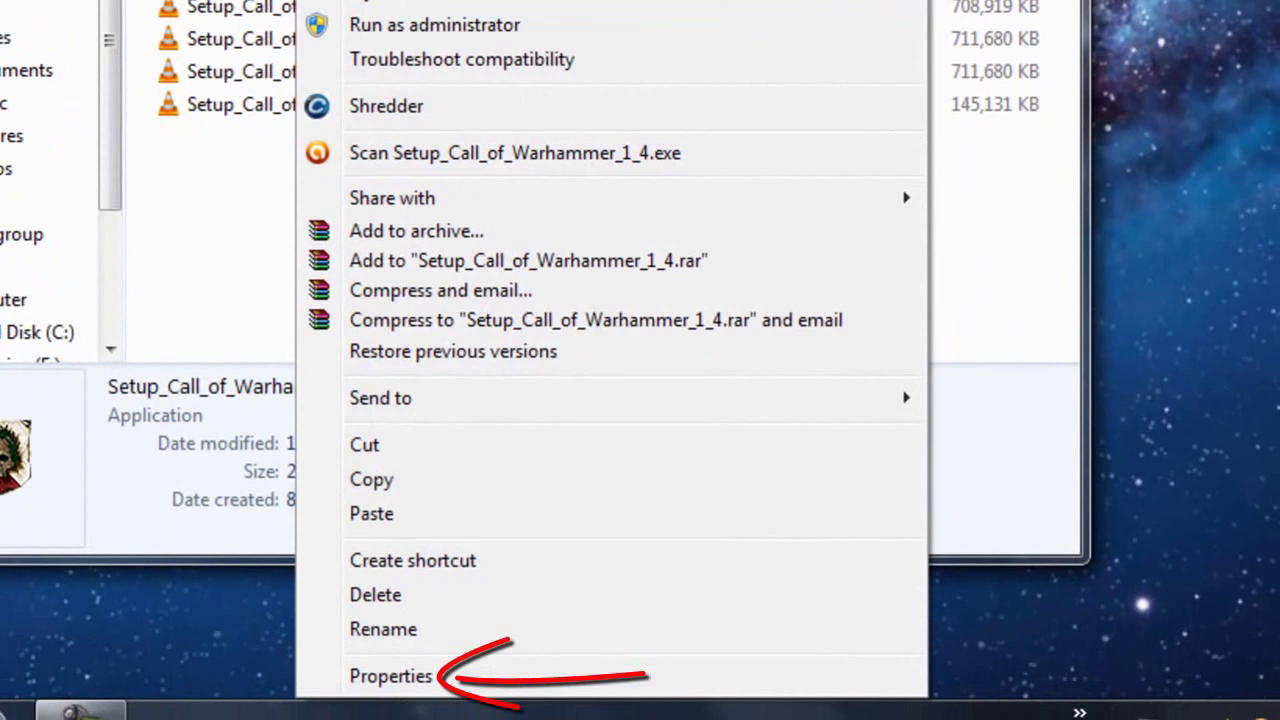
pyautogui.click(378, 678)
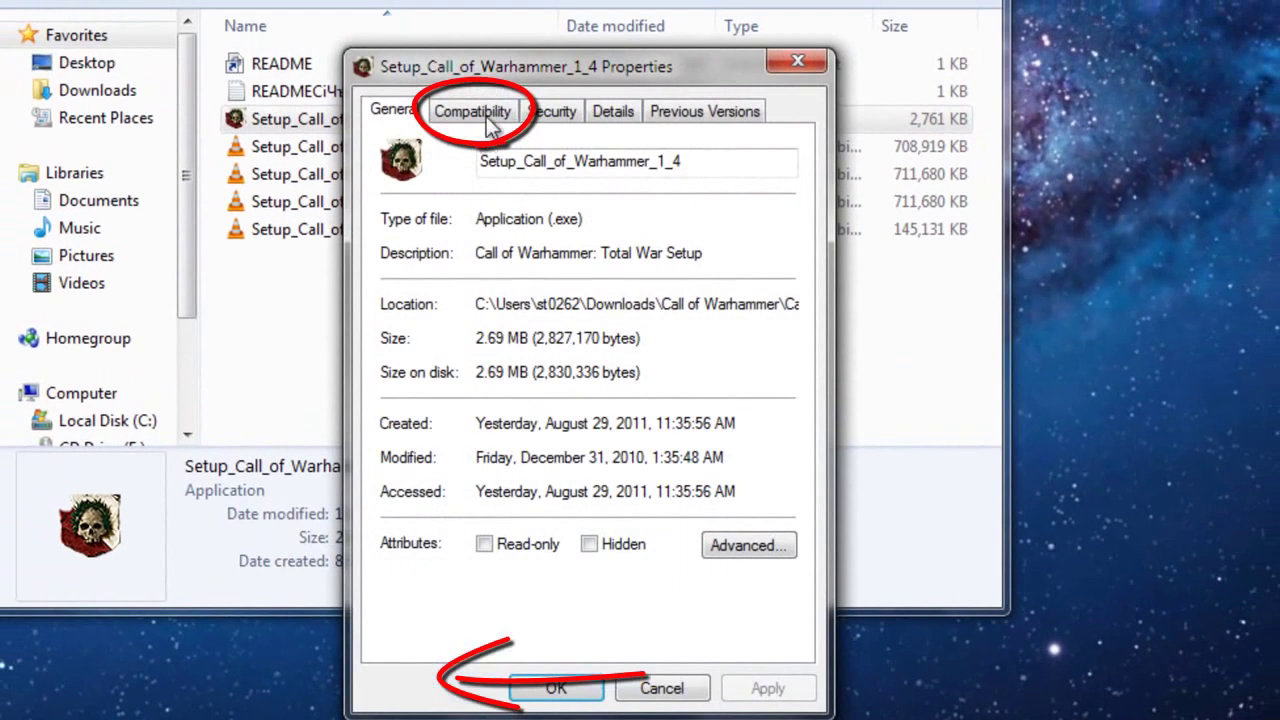
pyautogui.click(483, 110)
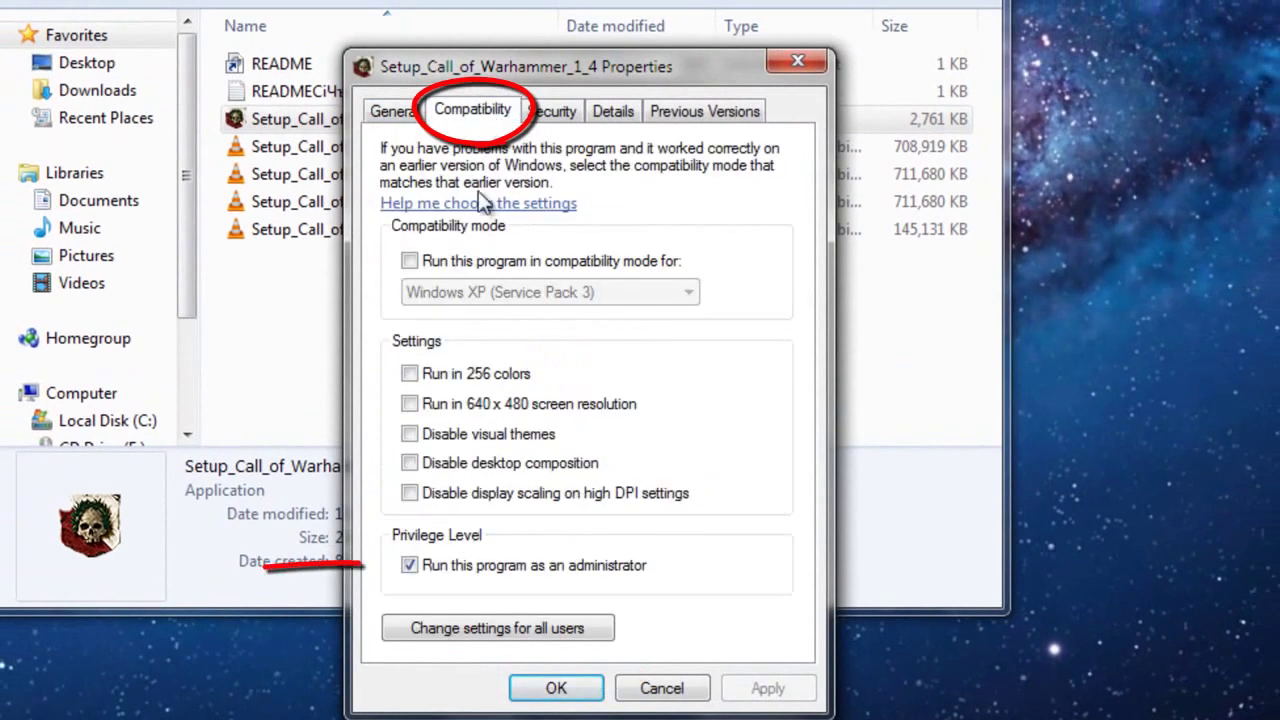
pyautogui.click(412, 568)
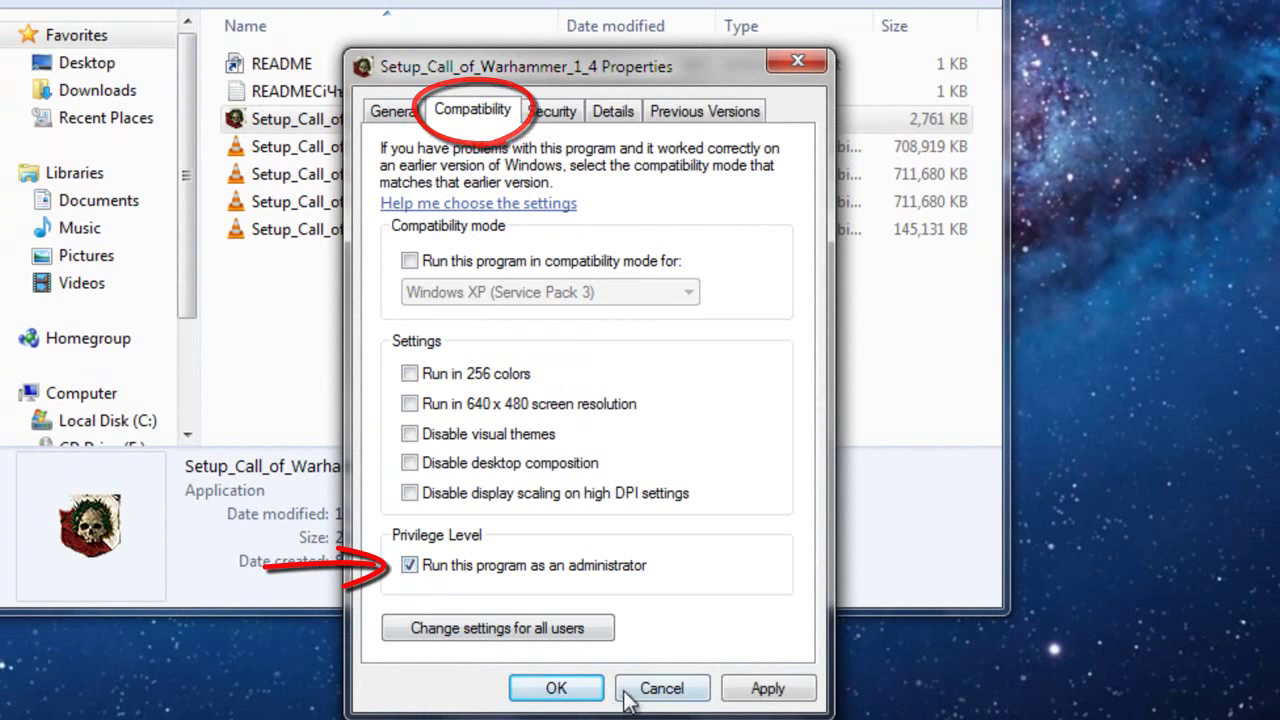
pyautogui.click(659, 689)
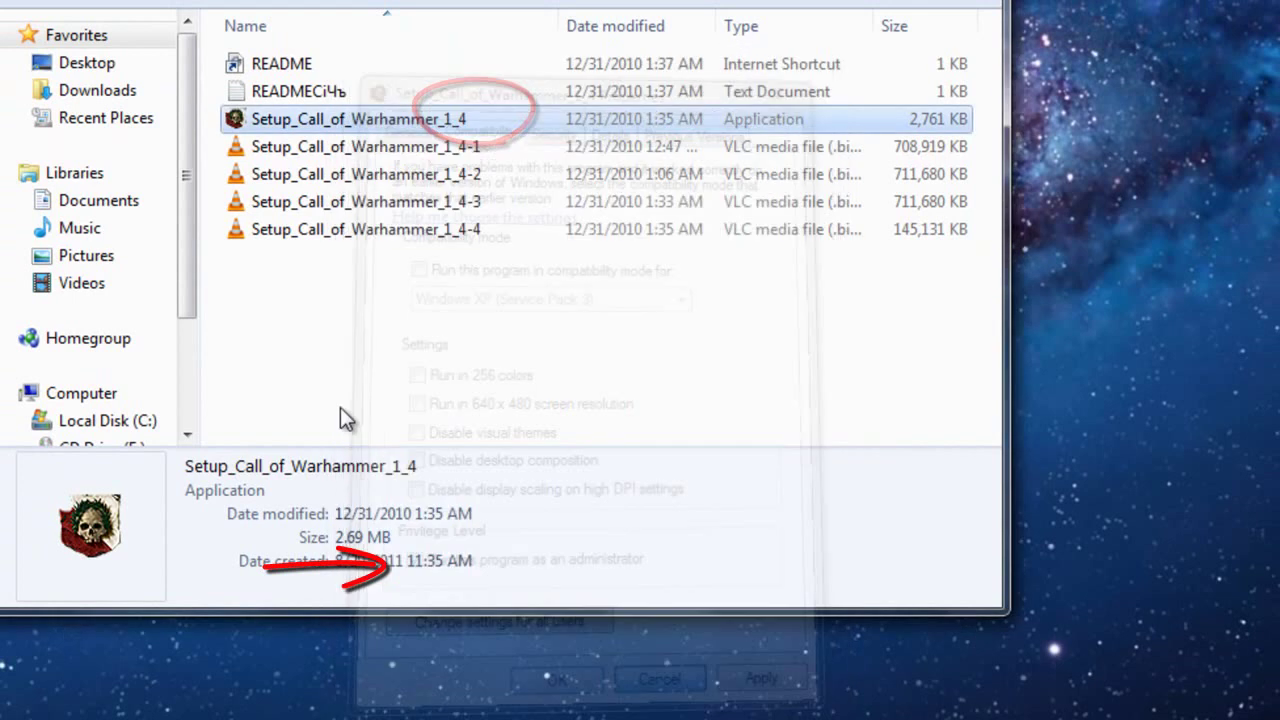
# Step: Run the installer in English, accept the licence, and reach the destination page showing mods\Call_of_Warhammer
pyautogui.doubleClick(357, 121)
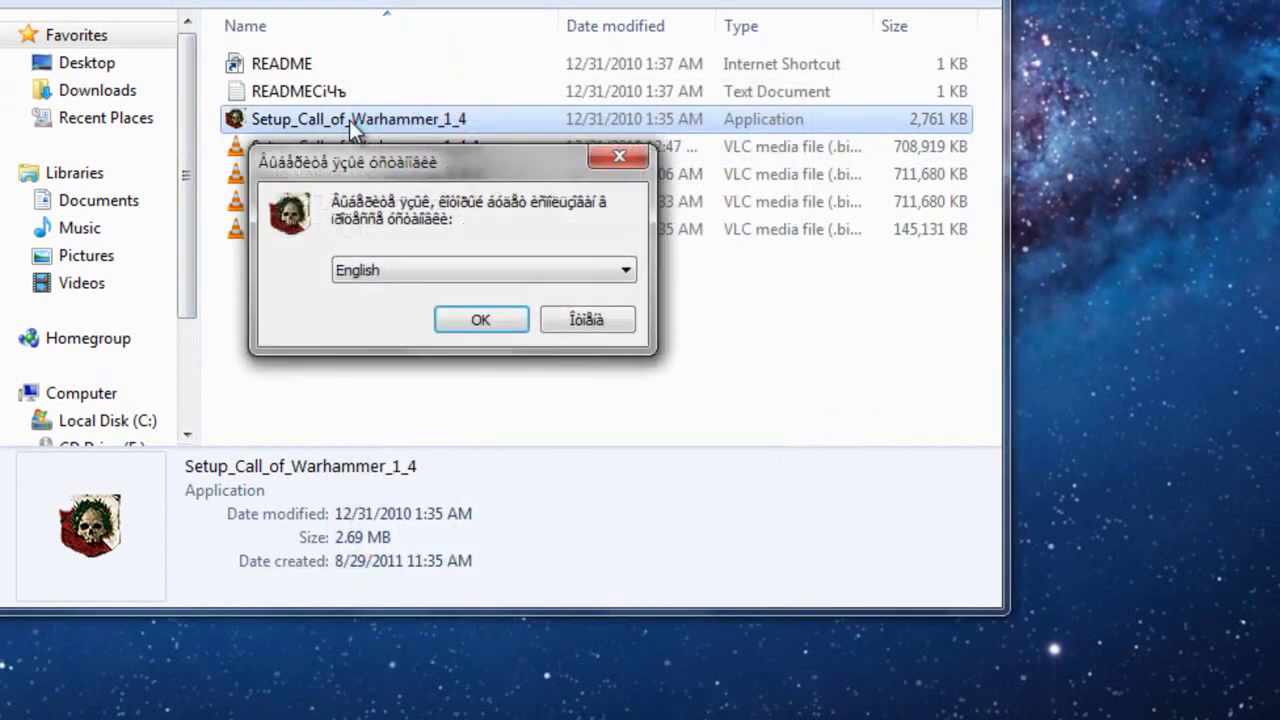
pyautogui.click(410, 270)
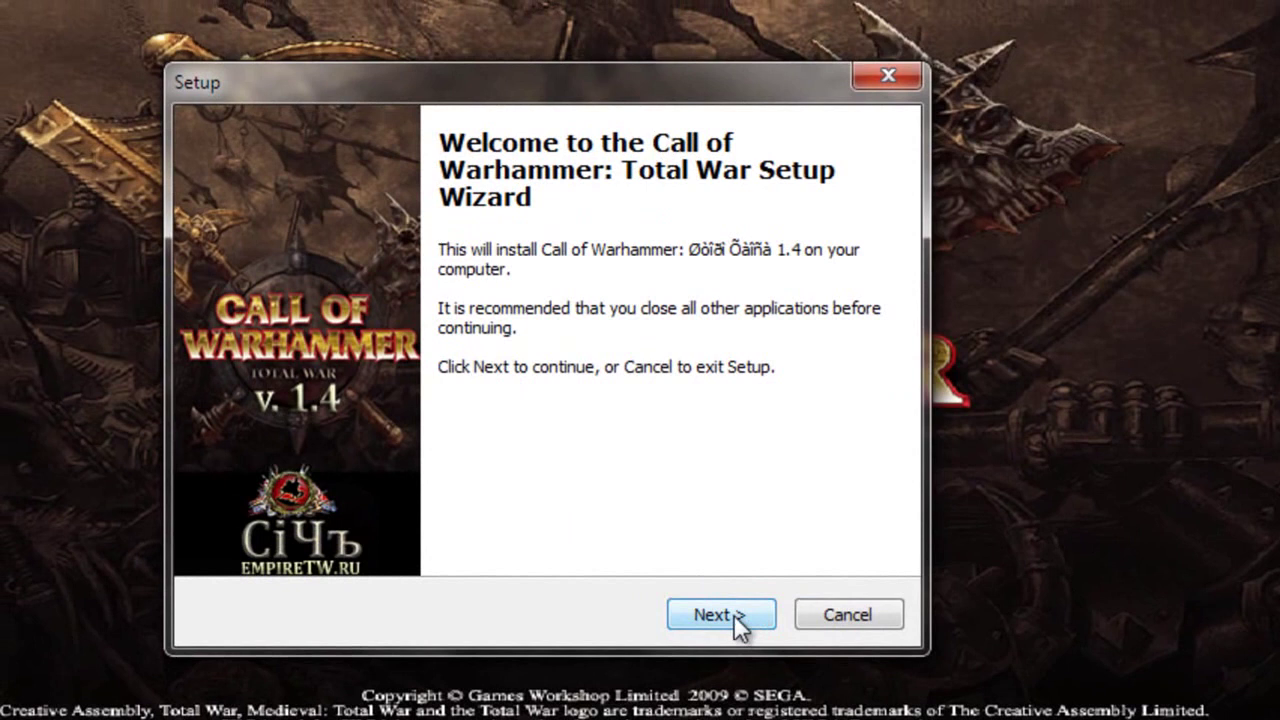
pyautogui.click(729, 614)
pyautogui.click(274, 521)
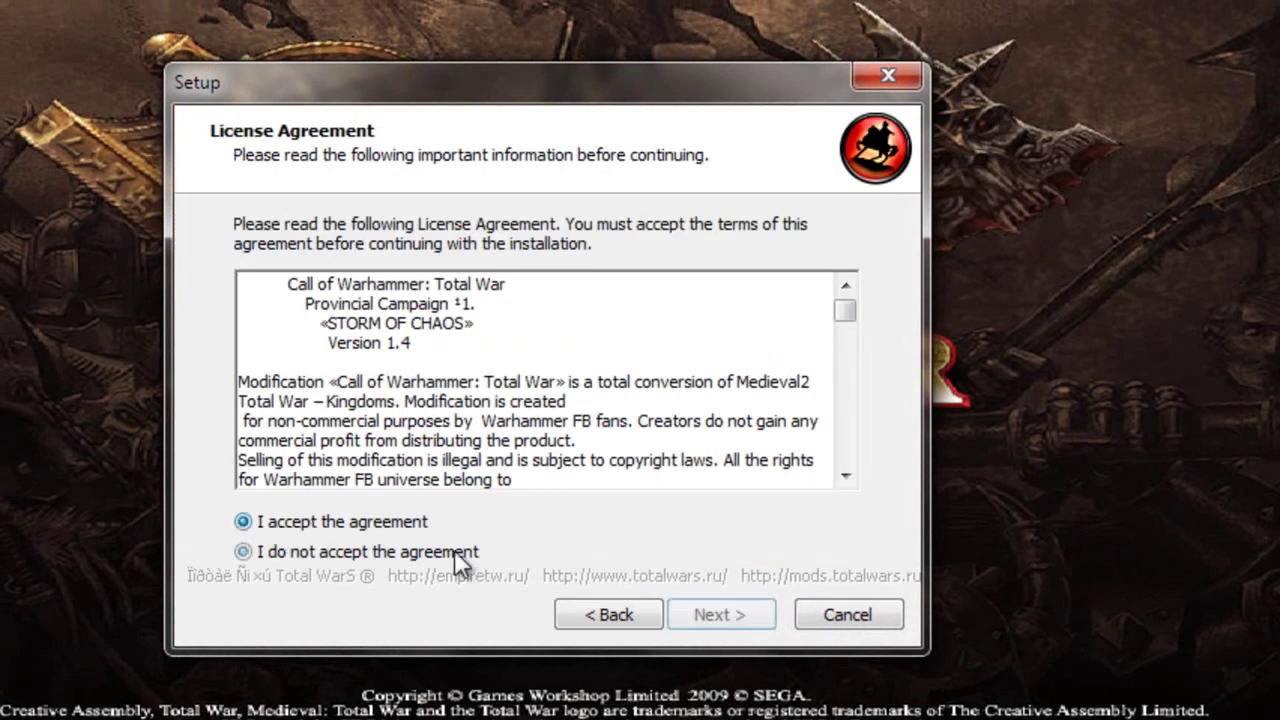
pyautogui.click(702, 611)
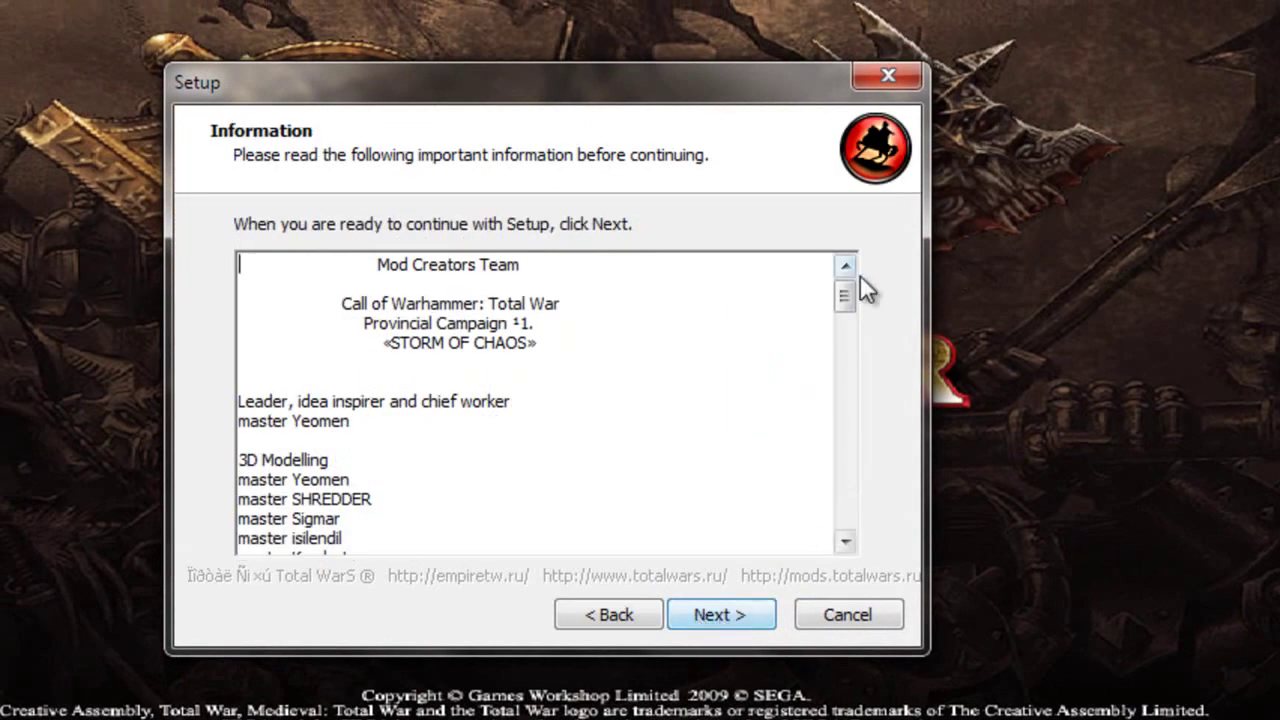
pyautogui.moveTo(845, 296); pyautogui.dragTo(843, 547)
pyautogui.click(702, 617)
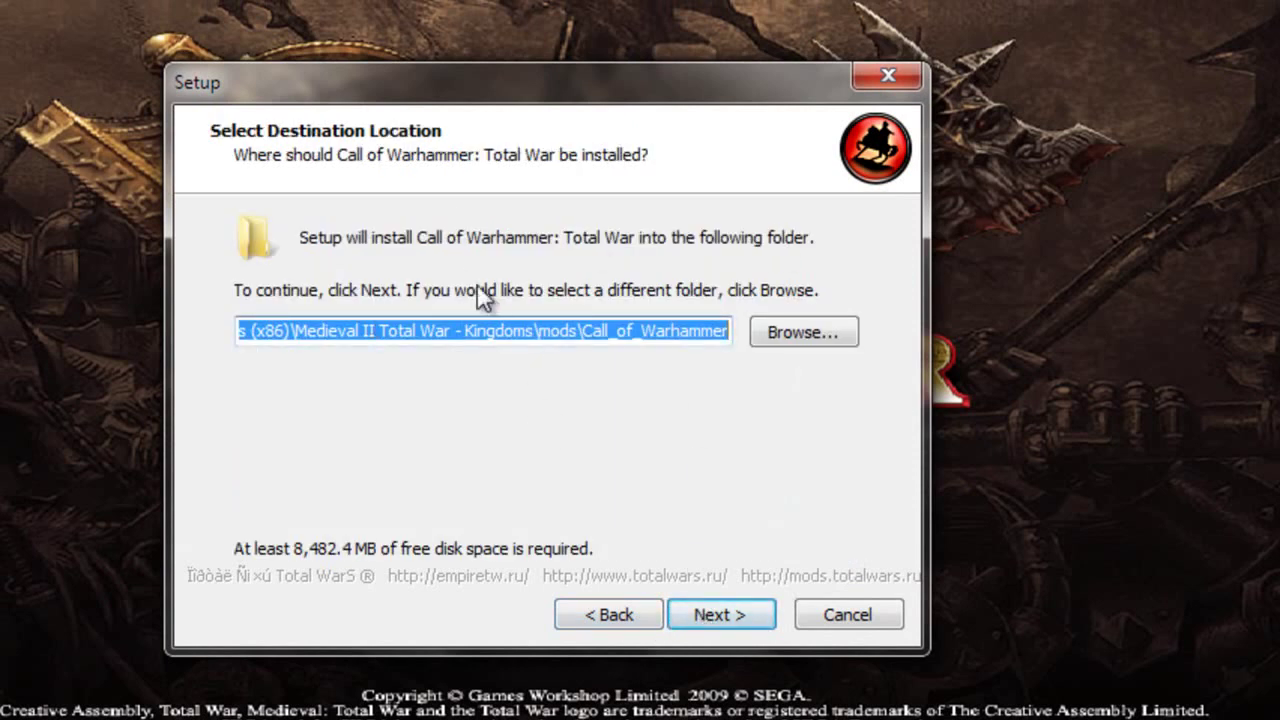
pyautogui.press('XF86AudioRaiseVolume')
pyautogui.moveTo(400, 332); pyautogui.dragTo(535, 334)
# Step: Browse to SEGA\Medieval II Total War\mods, make a new Call_of_Warhammer (2) folder, and accept it
pyautogui.click(806, 333)
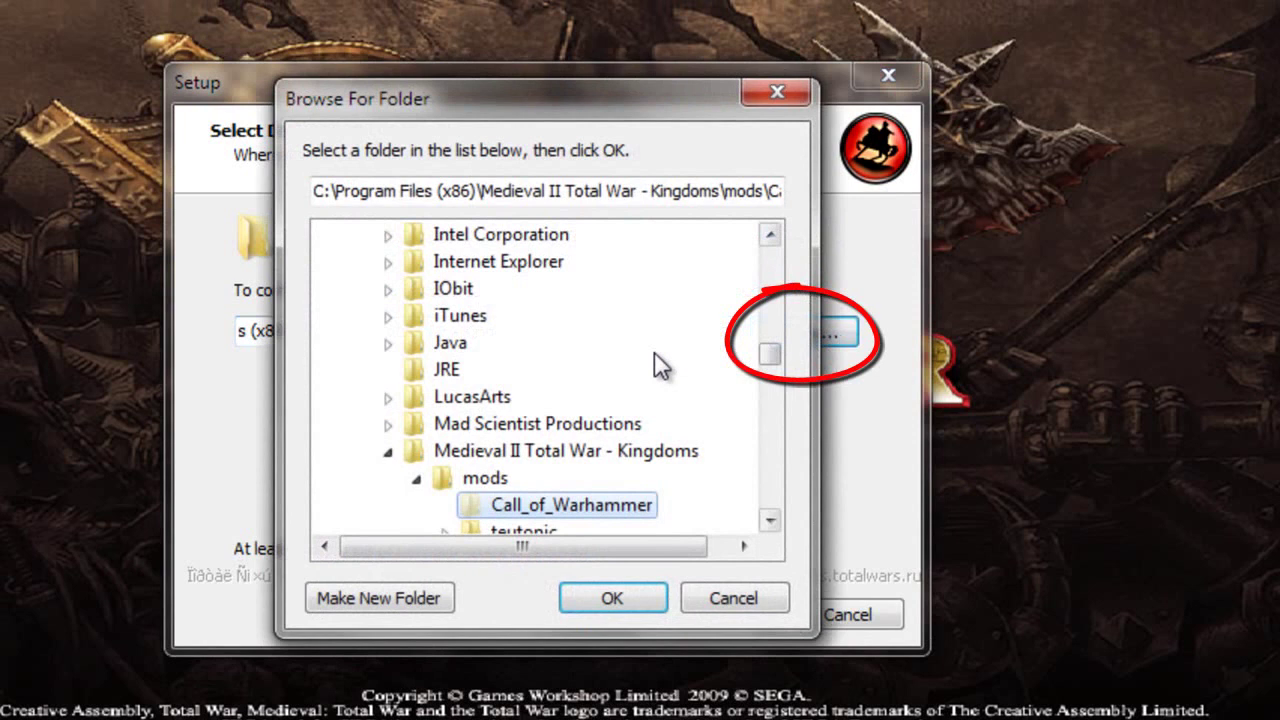
pyautogui.click(445, 452)
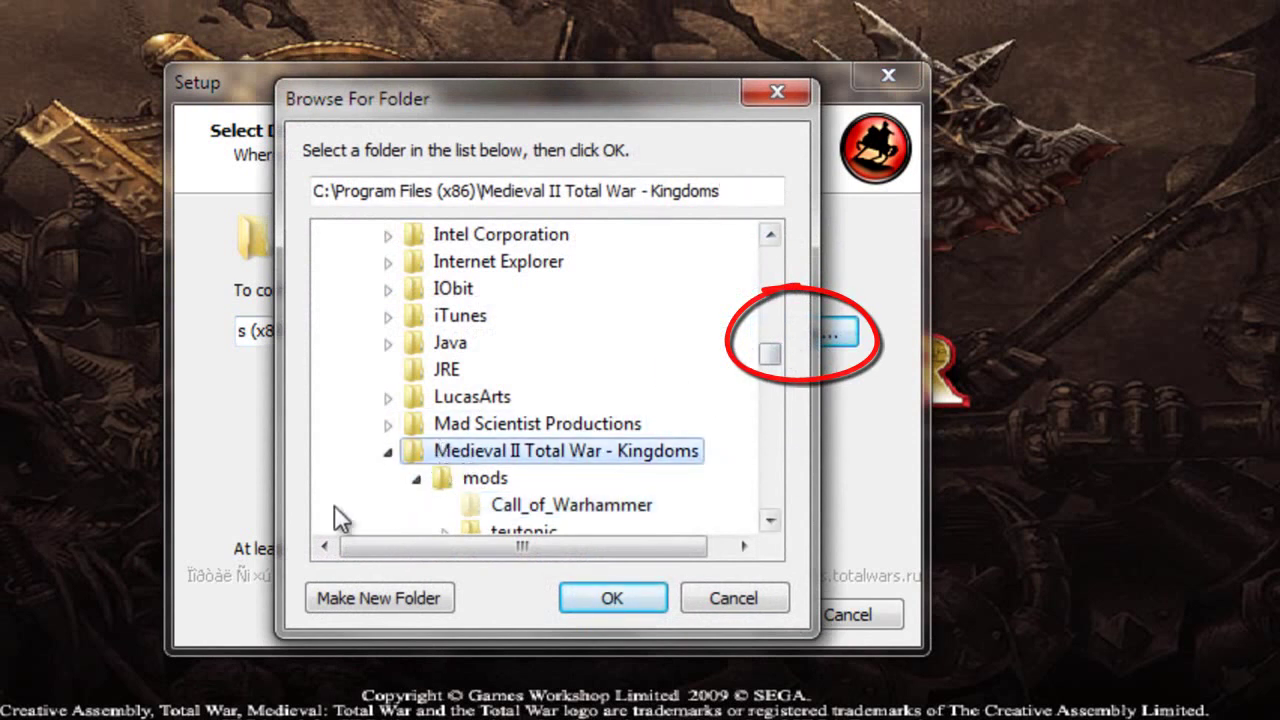
pyautogui.click(389, 452)
pyautogui.moveTo(762, 362); pyautogui.dragTo(770, 440)
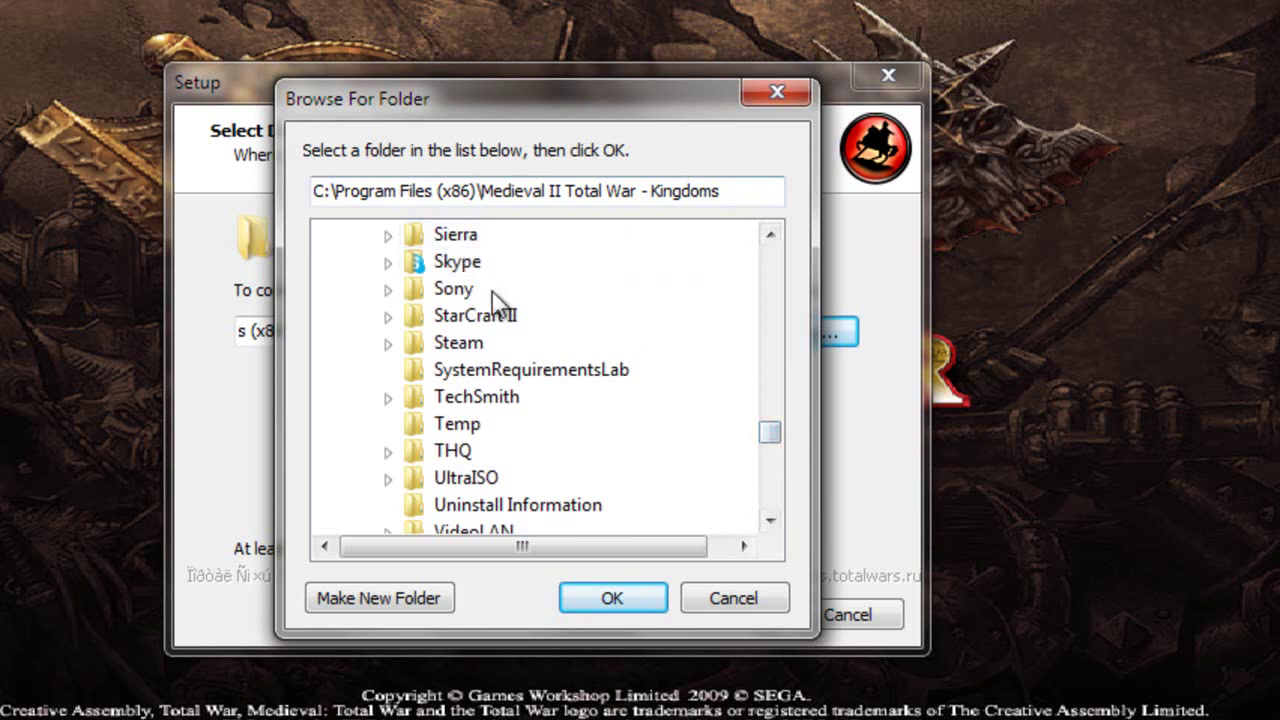
pyautogui.moveTo(770, 445); pyautogui.dragTo(766, 434)
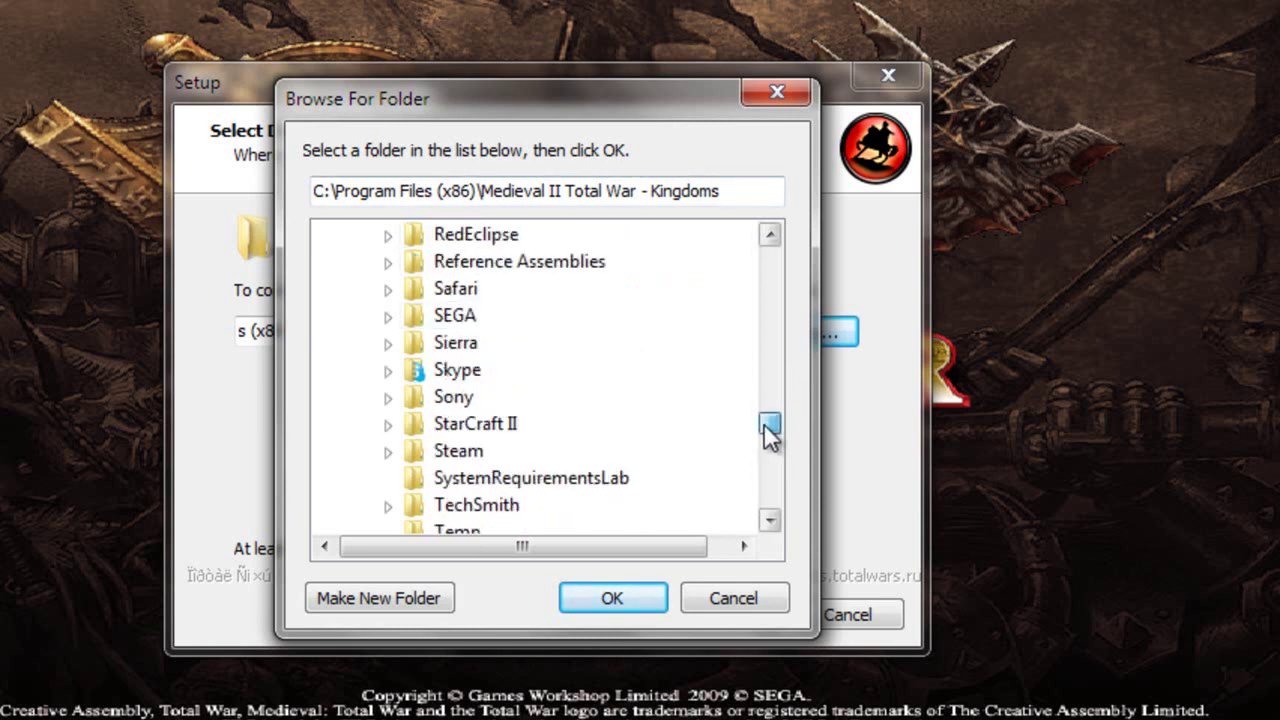
pyautogui.click(400, 320)
pyautogui.click(399, 326)
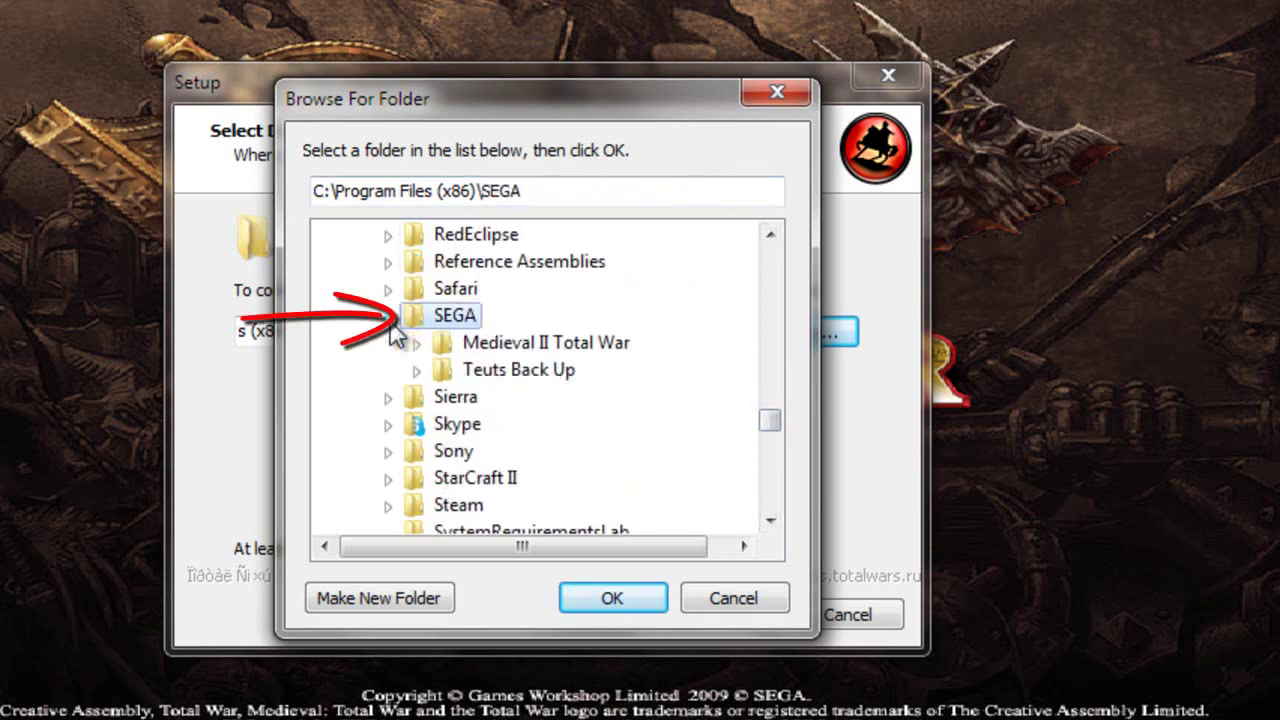
pyautogui.click(488, 348)
pyautogui.click(416, 342)
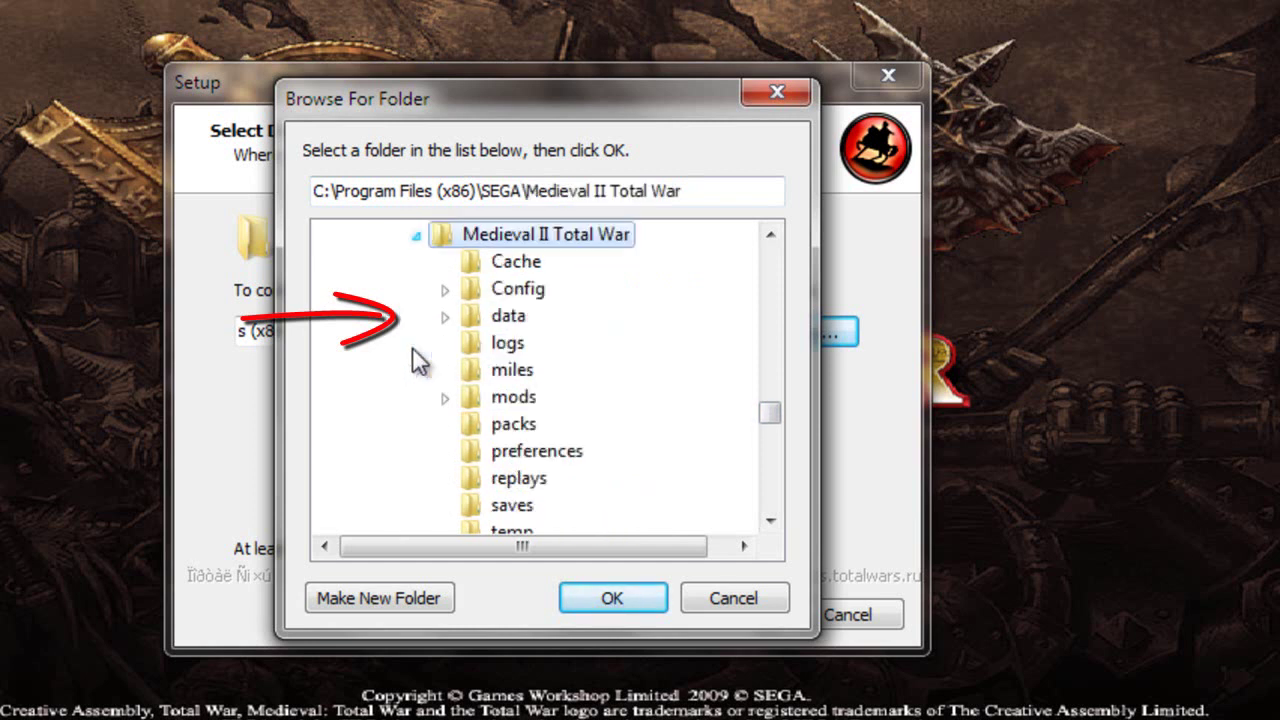
pyautogui.click(514, 399)
pyautogui.click(446, 399)
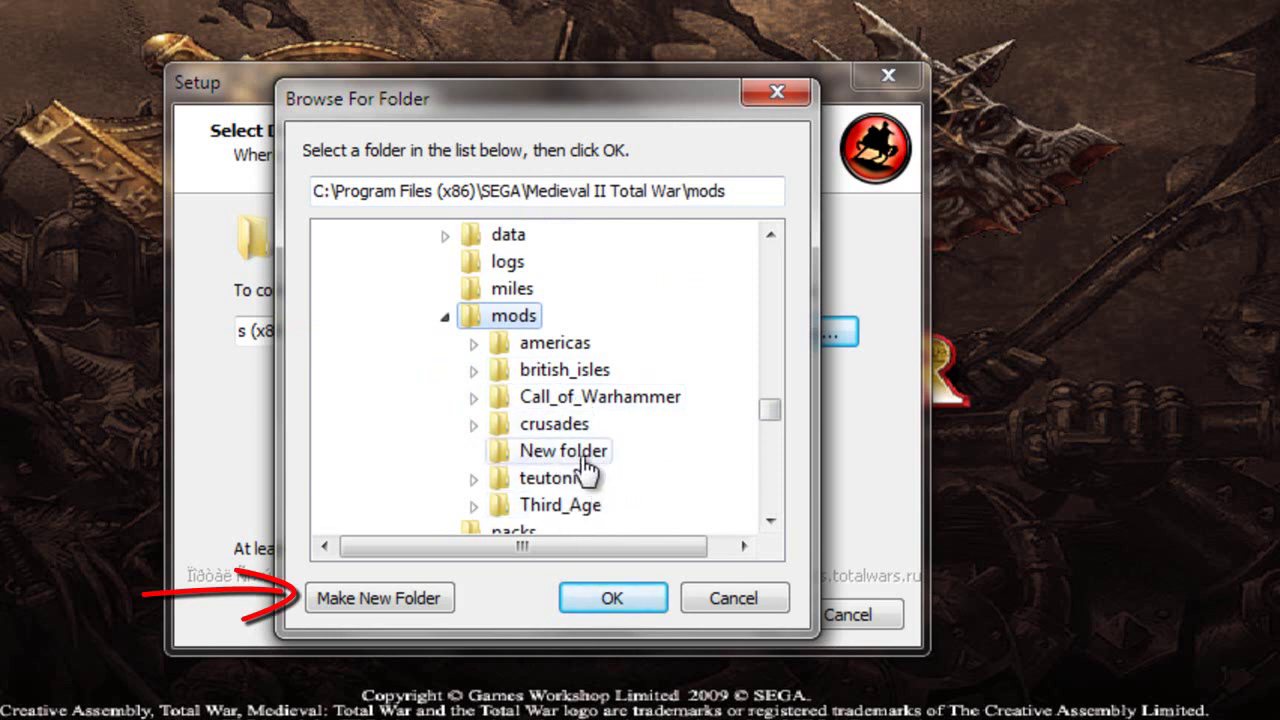
pyautogui.click(374, 600)
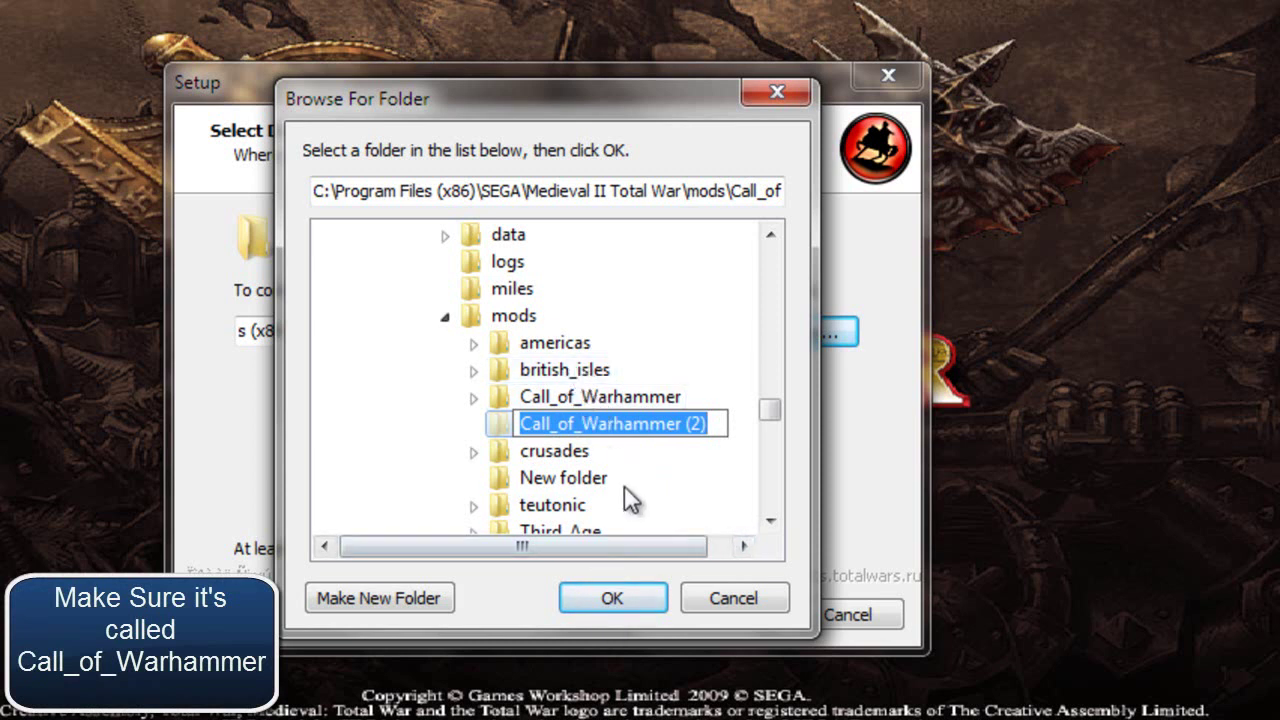
pyautogui.click(613, 598)
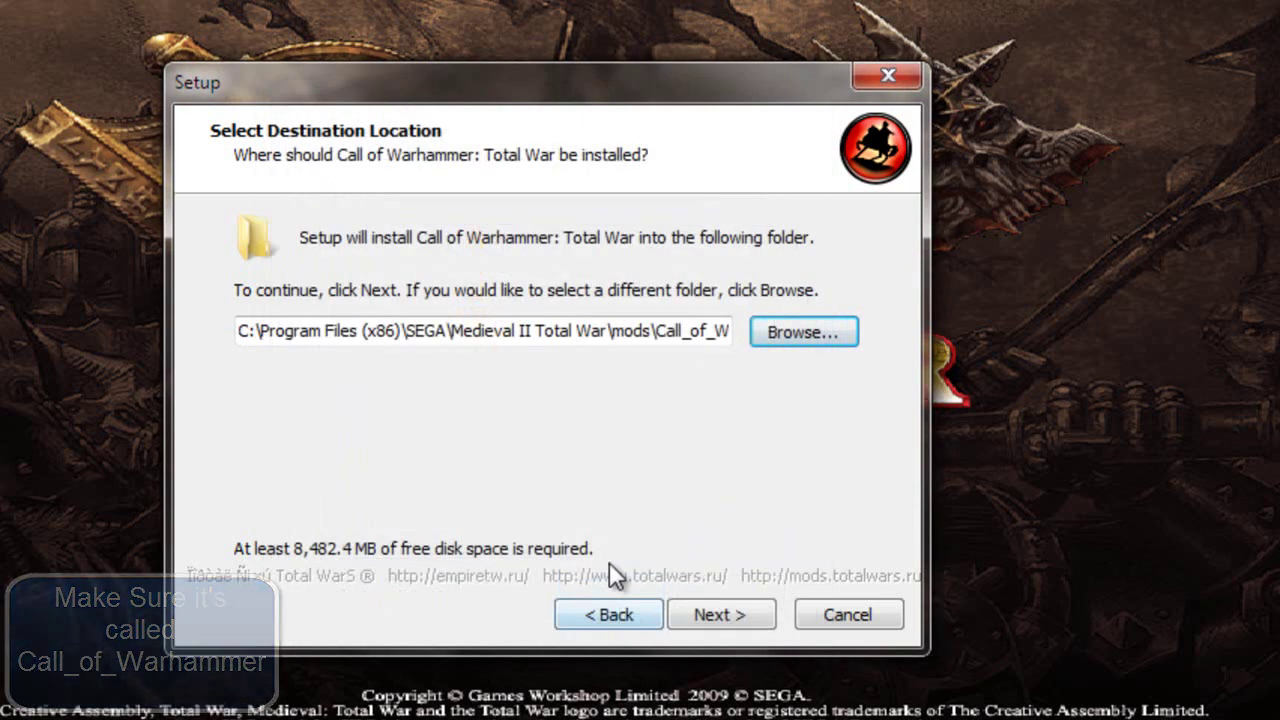
# Step: Edit the destination path to drop the ' (2)' suffix and recheck it in the folder browser
pyautogui.click(737, 607)
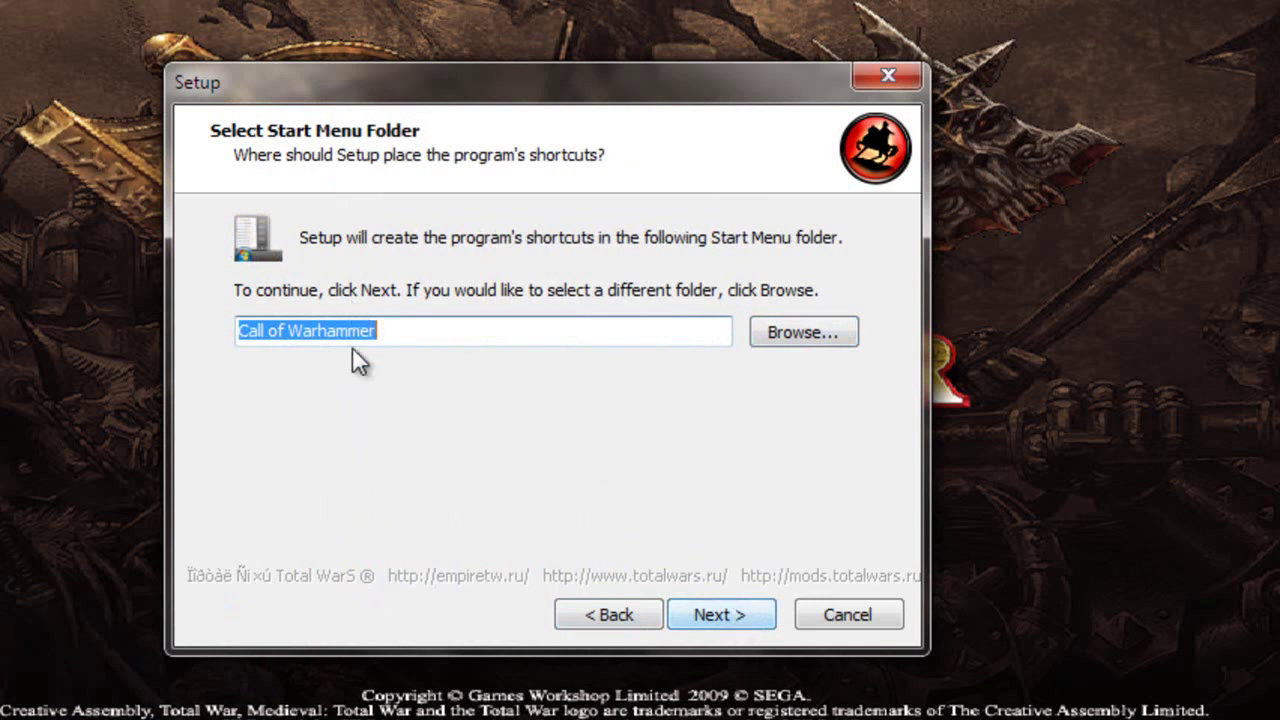
pyautogui.click(614, 612)
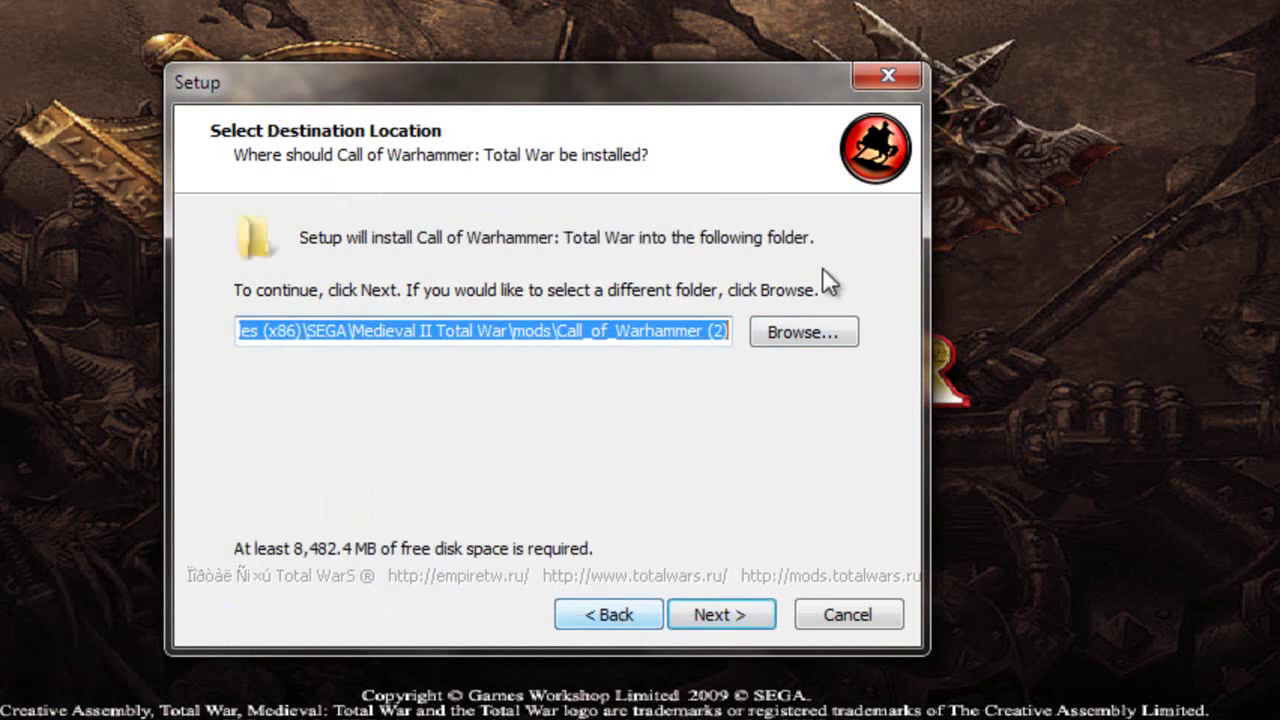
pyautogui.click(733, 337)
pyautogui.press('BackSpace')
pyautogui.press('BackSpace')
pyautogui.press('BackSpace')
pyautogui.press('BackSpace')
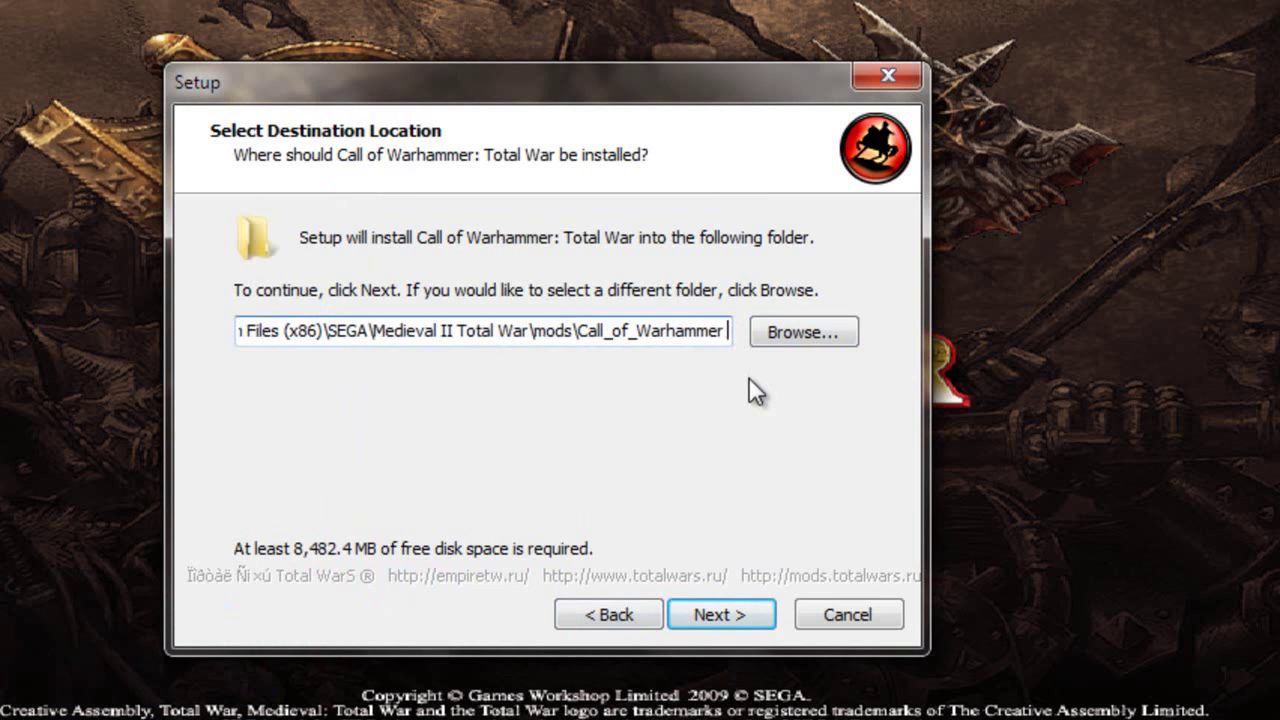
pyautogui.hotkey('shift', 'Home')
pyautogui.press('End')
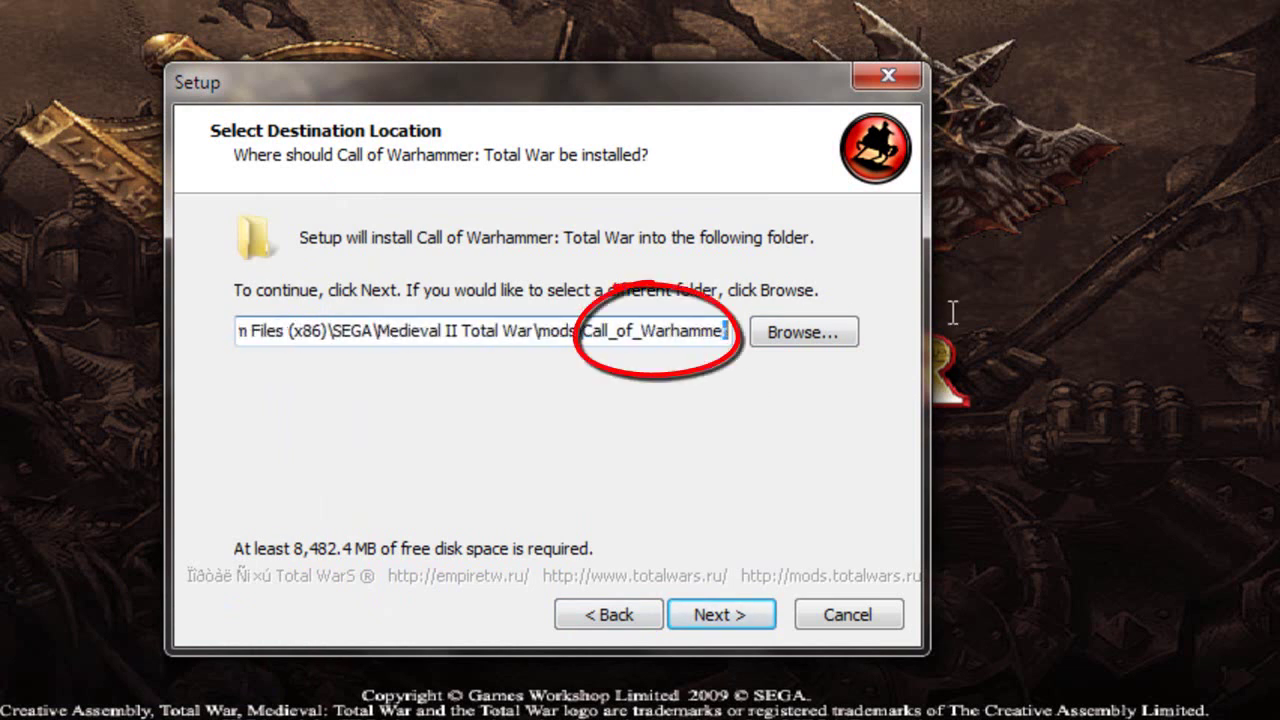
pyautogui.click(803, 331)
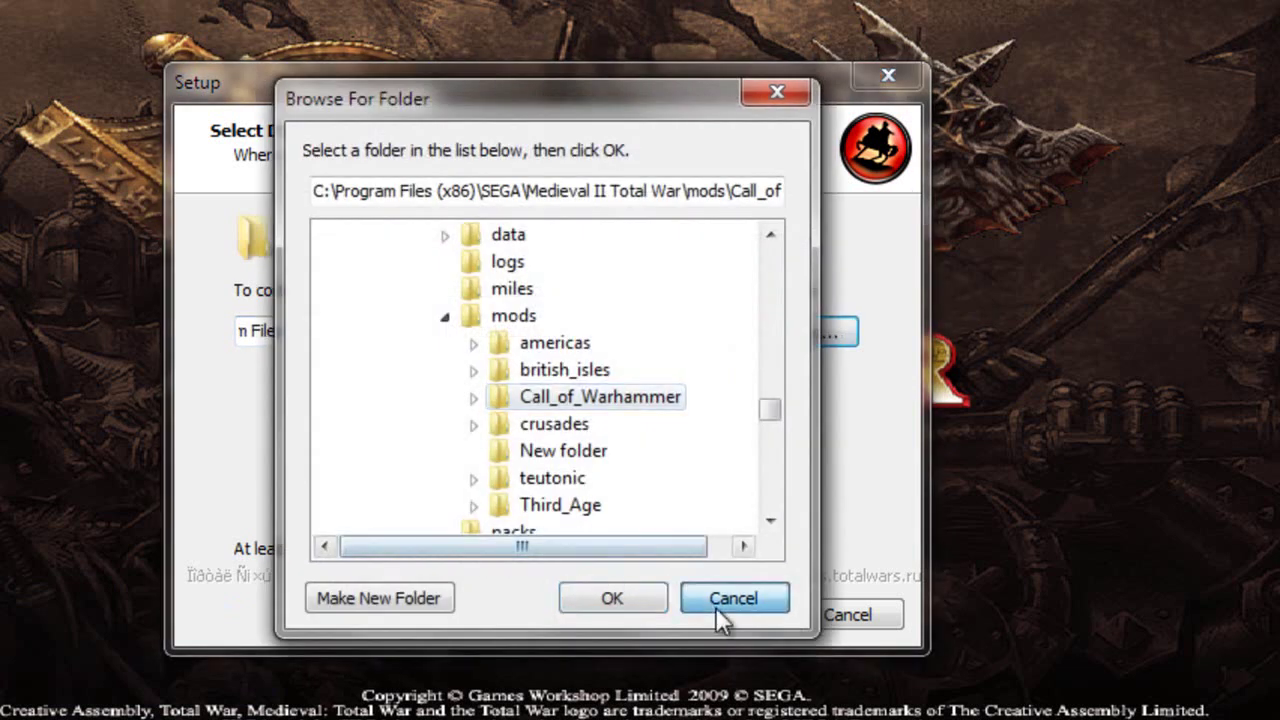
pyautogui.click(728, 600)
# Step: Select and delete the entire install destination path, leaving it empty
pyautogui.click(731, 331)
pyautogui.moveTo(731, 331); pyautogui.dragTo(580, 322)
pyautogui.press('End')
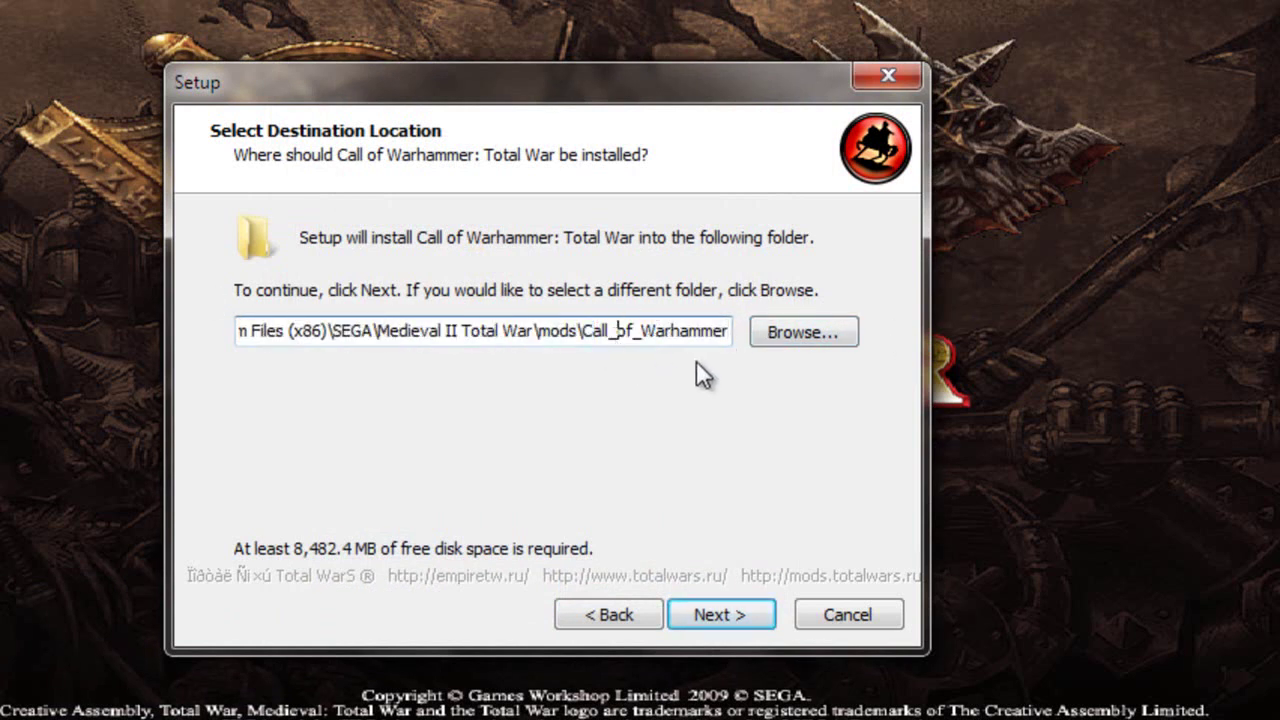
pyautogui.hotkey('shift', 'Home')
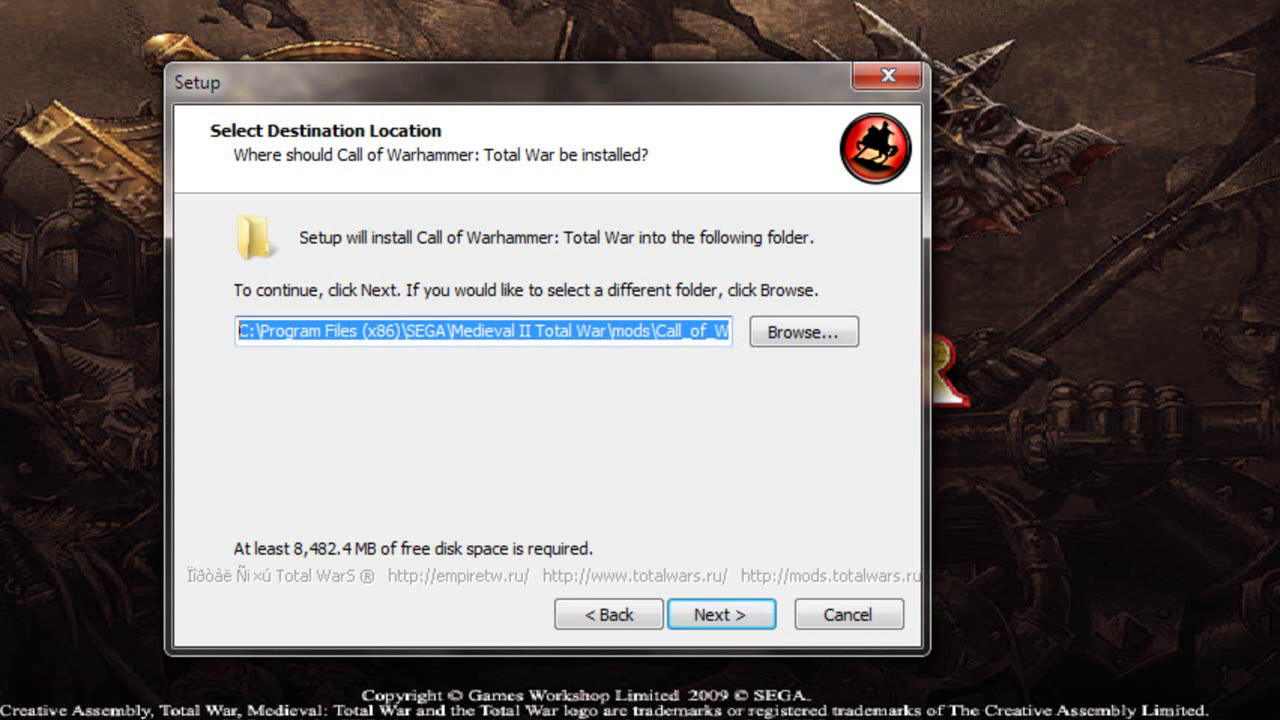
pyautogui.press('BackSpace')
# Step: In the folder browser, open Local Disk (C:) > Program Files (x86)
pyautogui.click(800, 332)
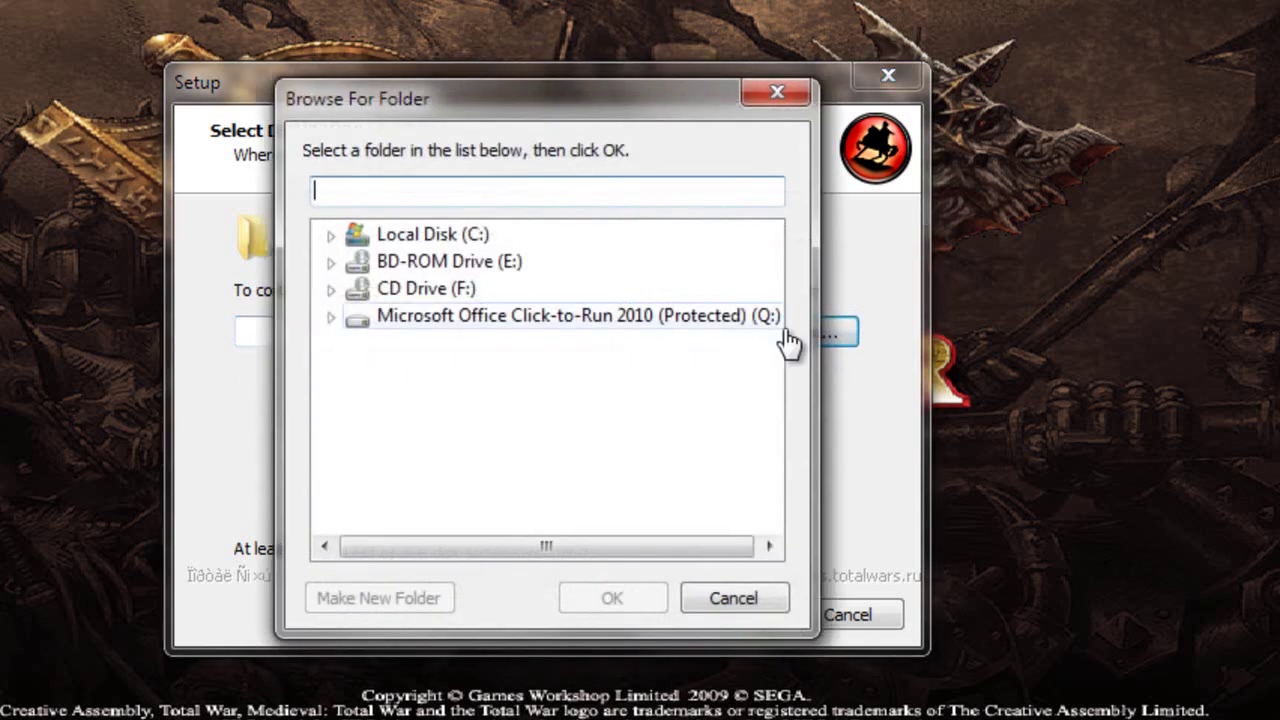
pyautogui.click(433, 234)
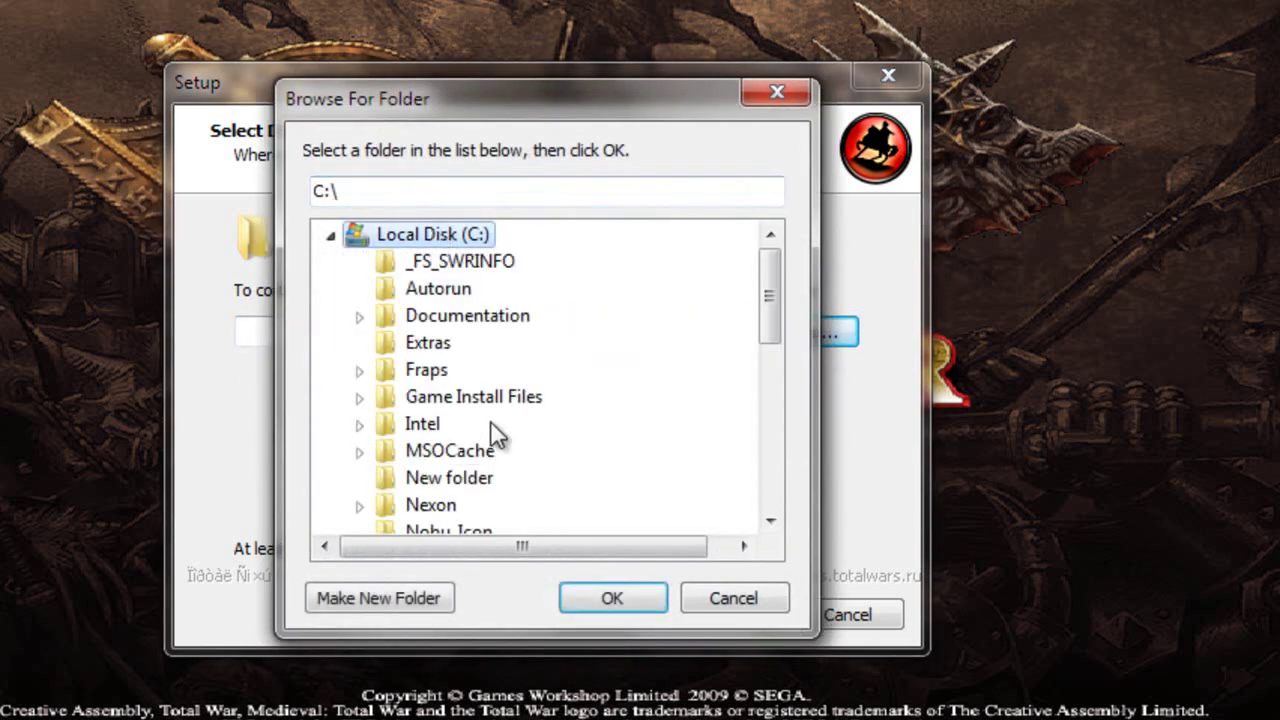
pyautogui.scroll(-4, 500, 445)
pyautogui.doubleClick(497, 290)
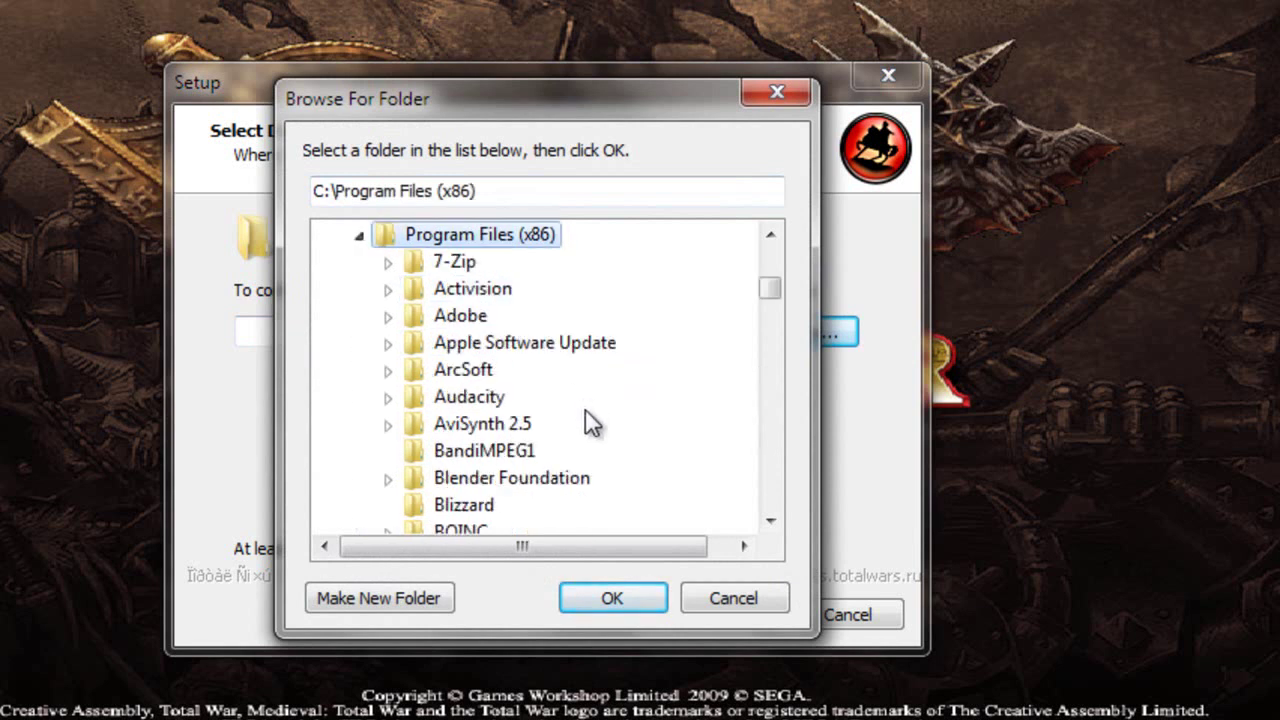
pyautogui.scroll(-8, 585, 420)
pyautogui.scroll(-4, 580, 434)
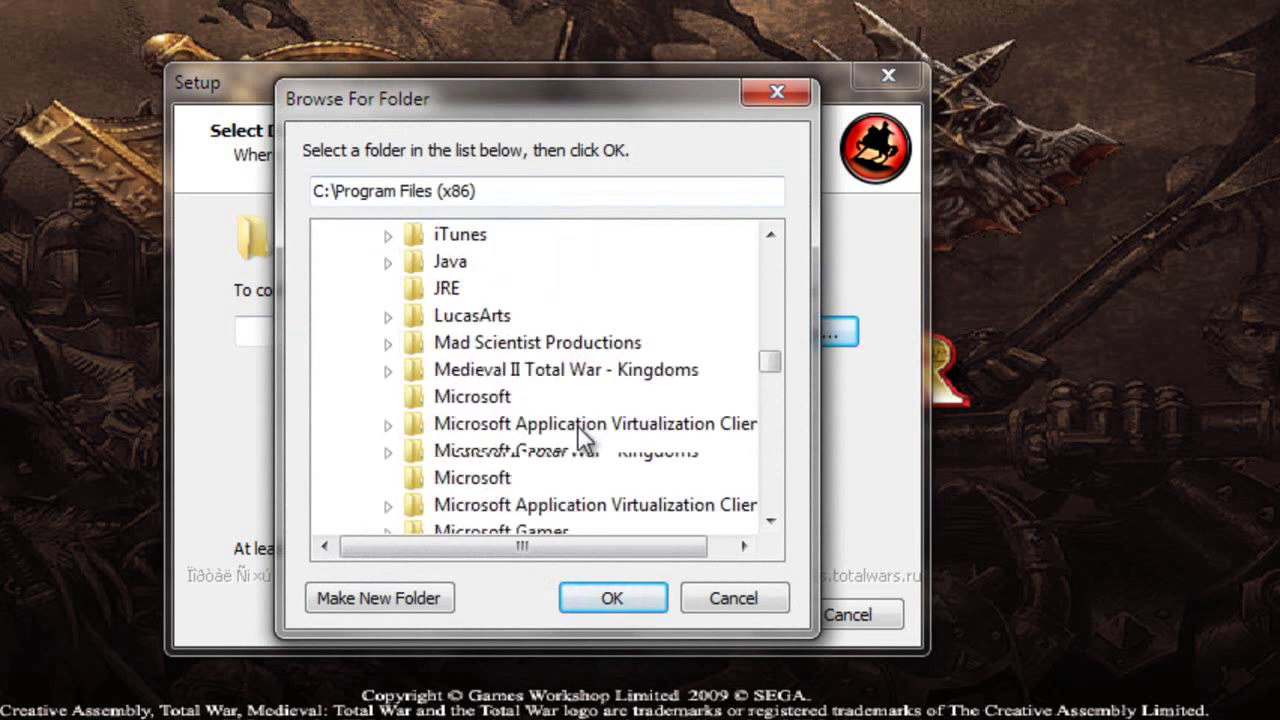
pyautogui.scroll(2, 500, 320)
pyautogui.scroll(-4, 517, 352)
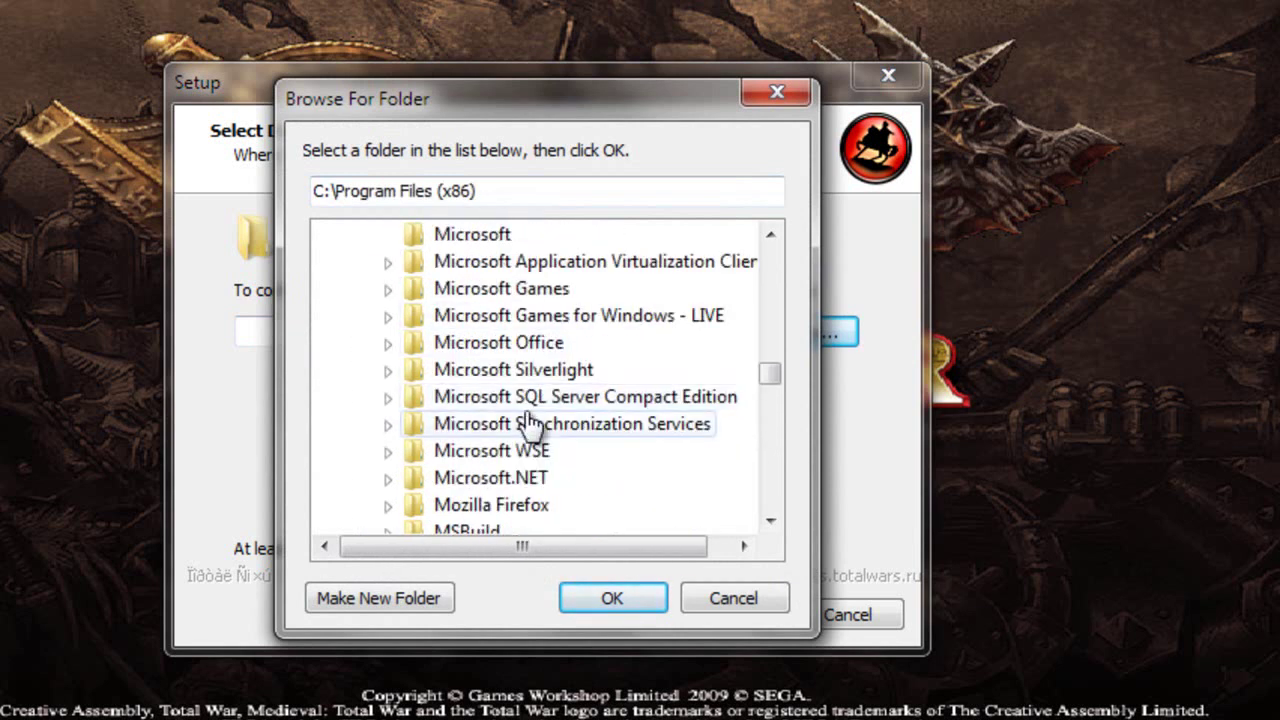
pyautogui.moveTo(766, 372); pyautogui.dragTo(783, 411)
# Step: Expand SEGA\Medieval II Total War\mods and create a new folder there with its default name
pyautogui.click(452, 400)
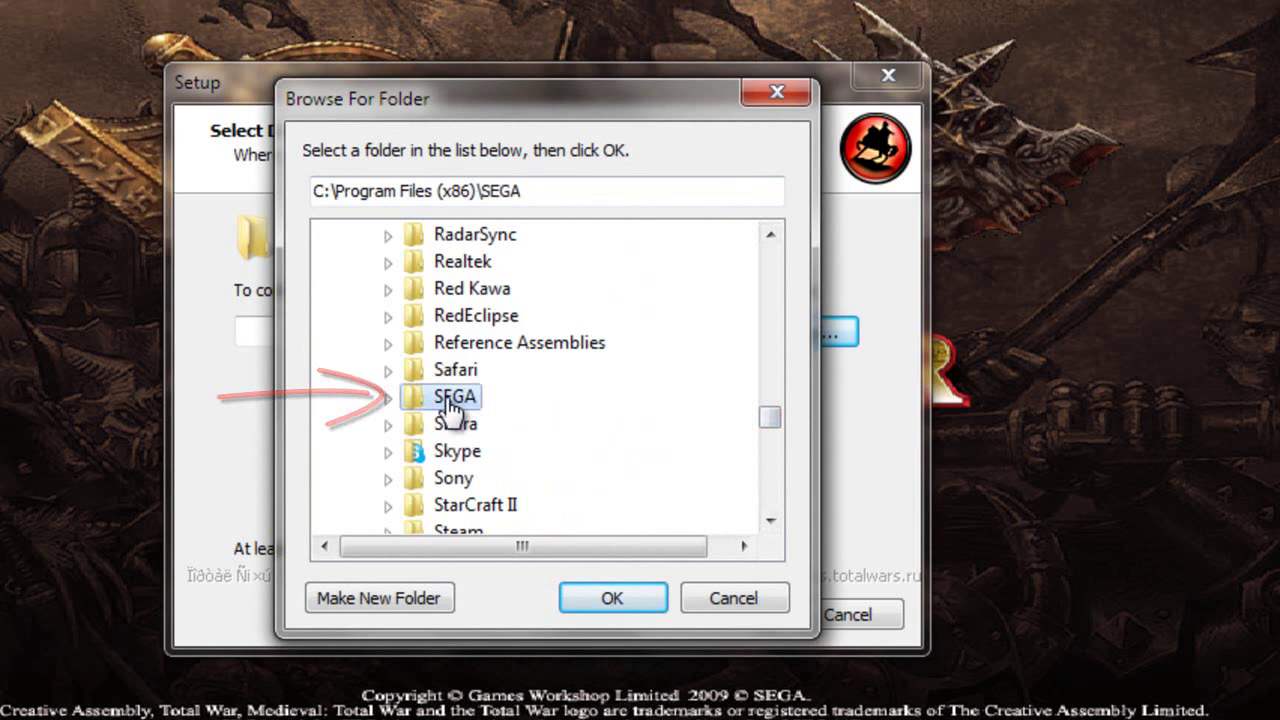
pyautogui.click(388, 397)
pyautogui.click(445, 424)
pyautogui.click(416, 424)
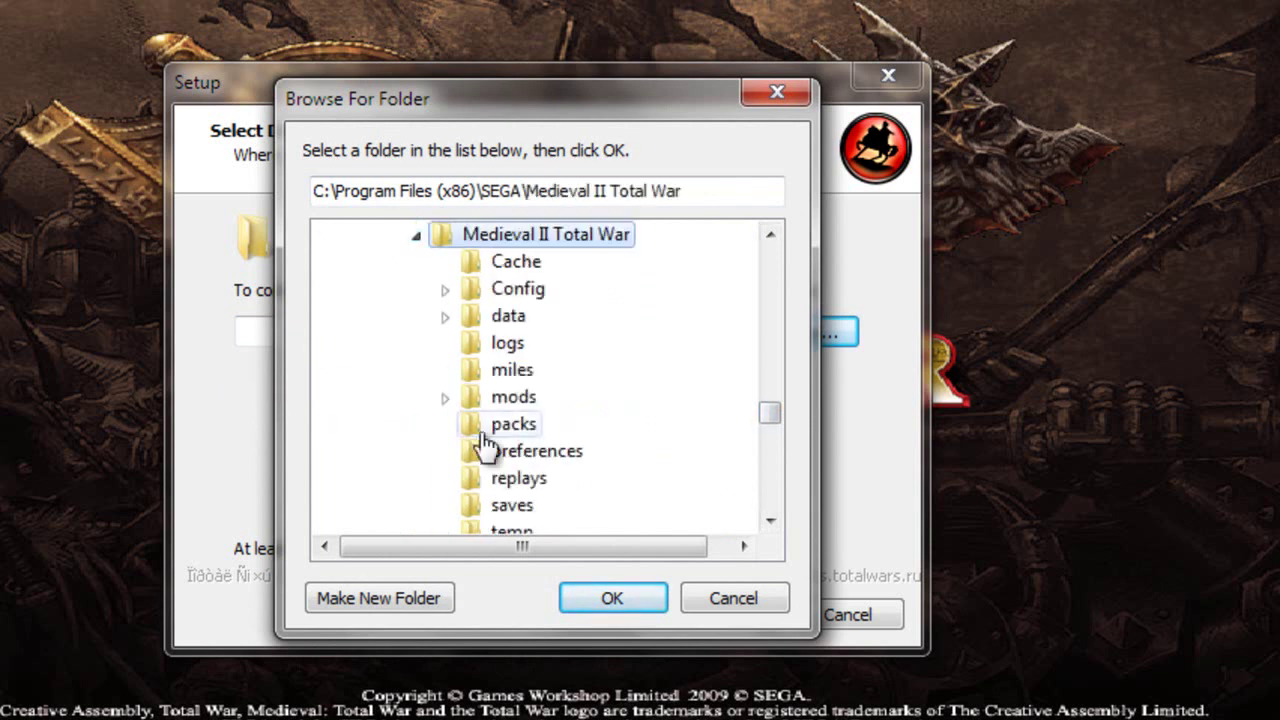
pyautogui.click(470, 398)
pyautogui.click(445, 398)
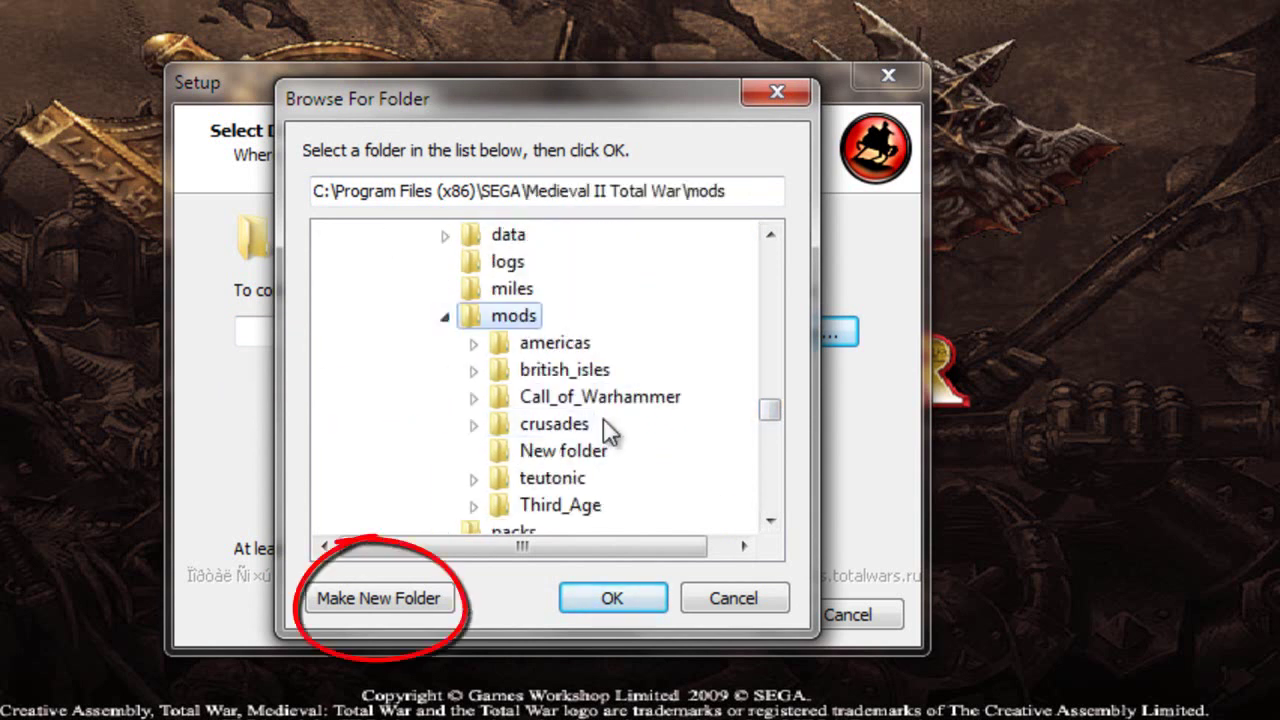
pyautogui.click(380, 598)
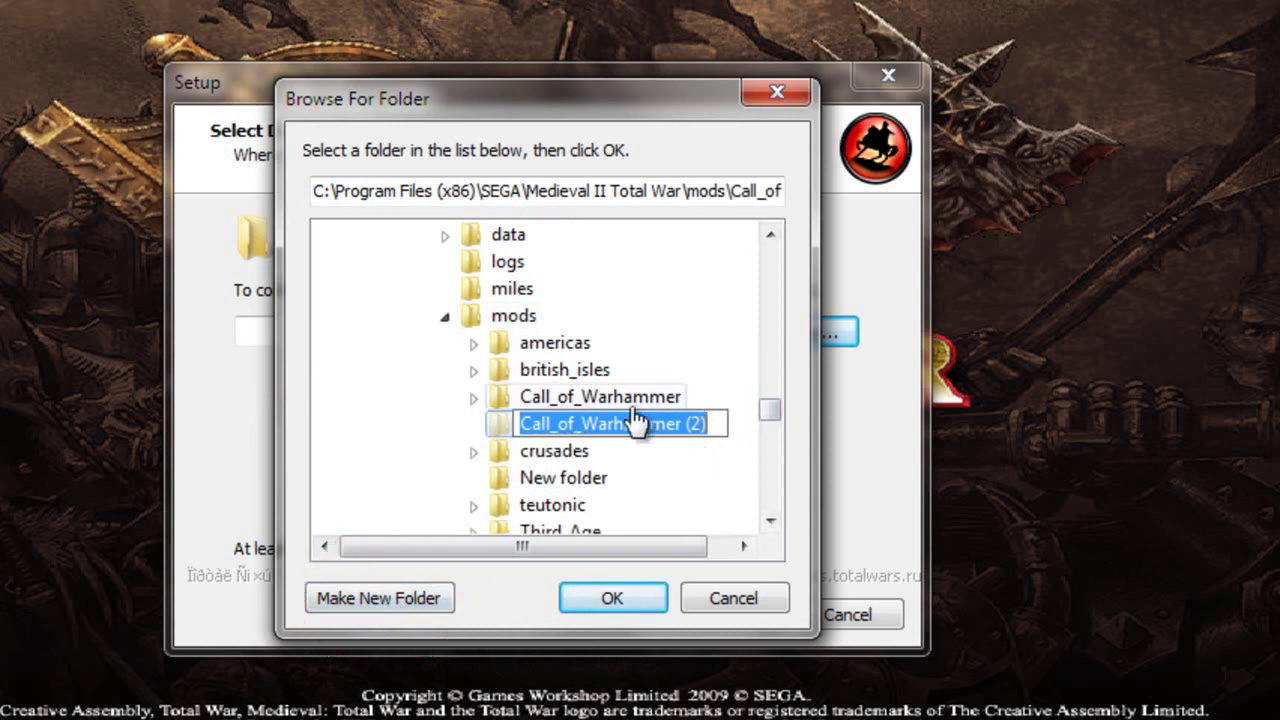
pyautogui.press('Return')
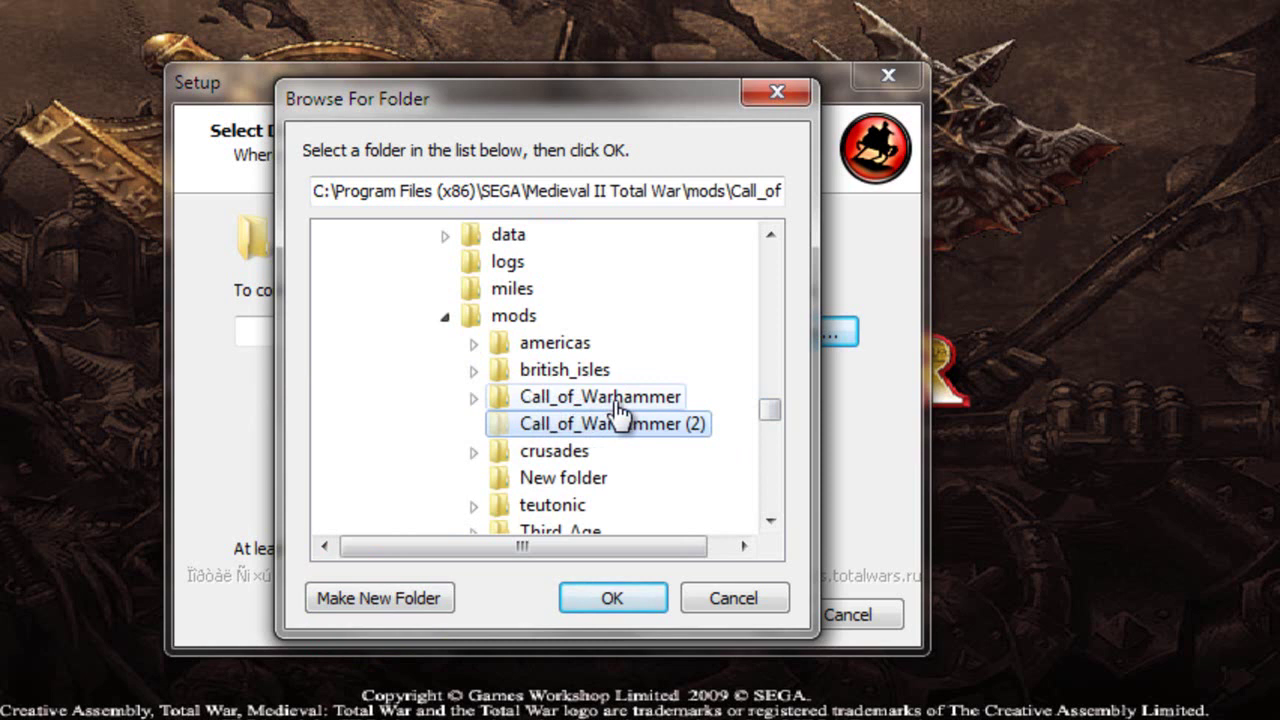
# Step: Accept mods\Call_of_Warhammer (2) and the Call of Warhammer Start menu folder, install, and finish
pyautogui.click(614, 604)
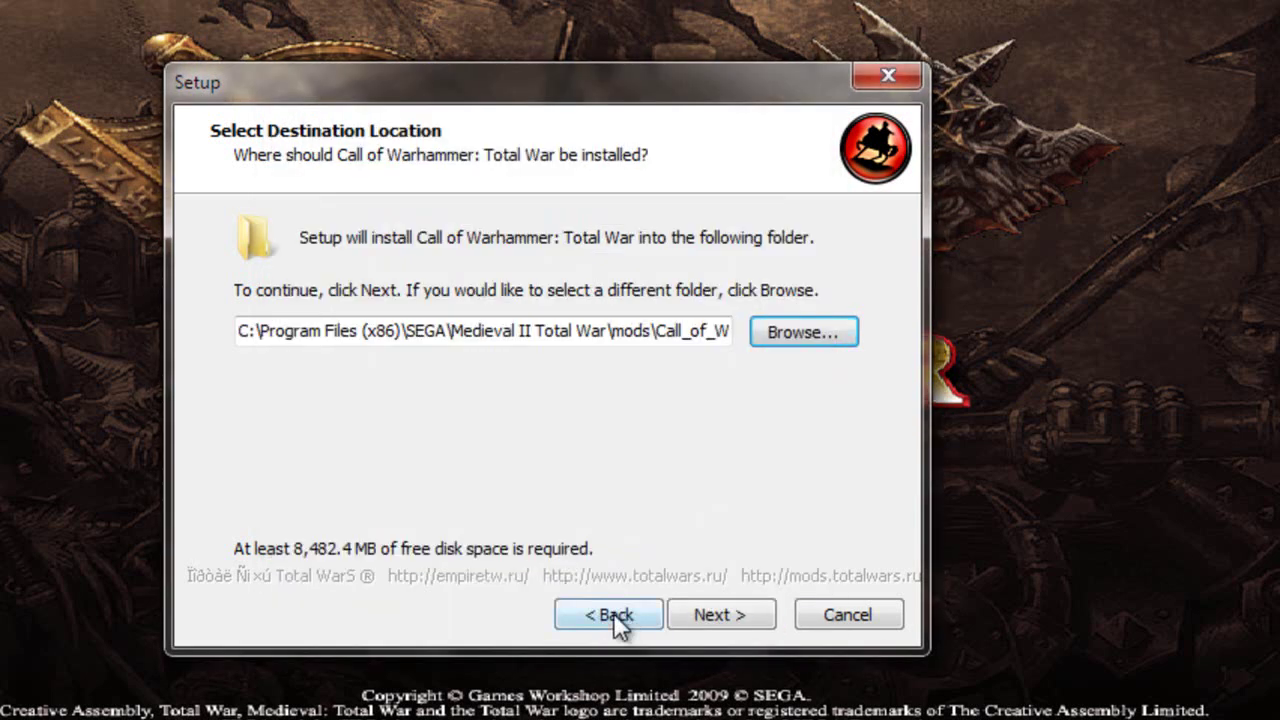
pyautogui.click(733, 610)
pyautogui.click(733, 612)
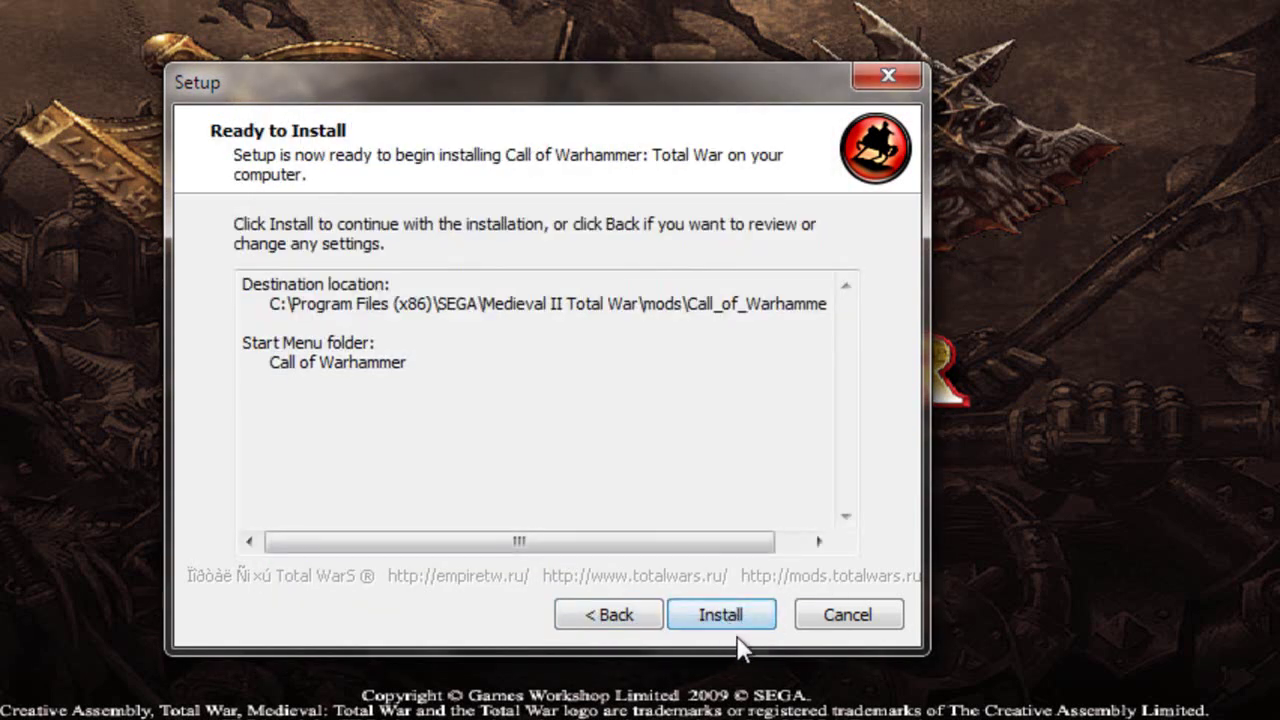
pyautogui.click(741, 611)
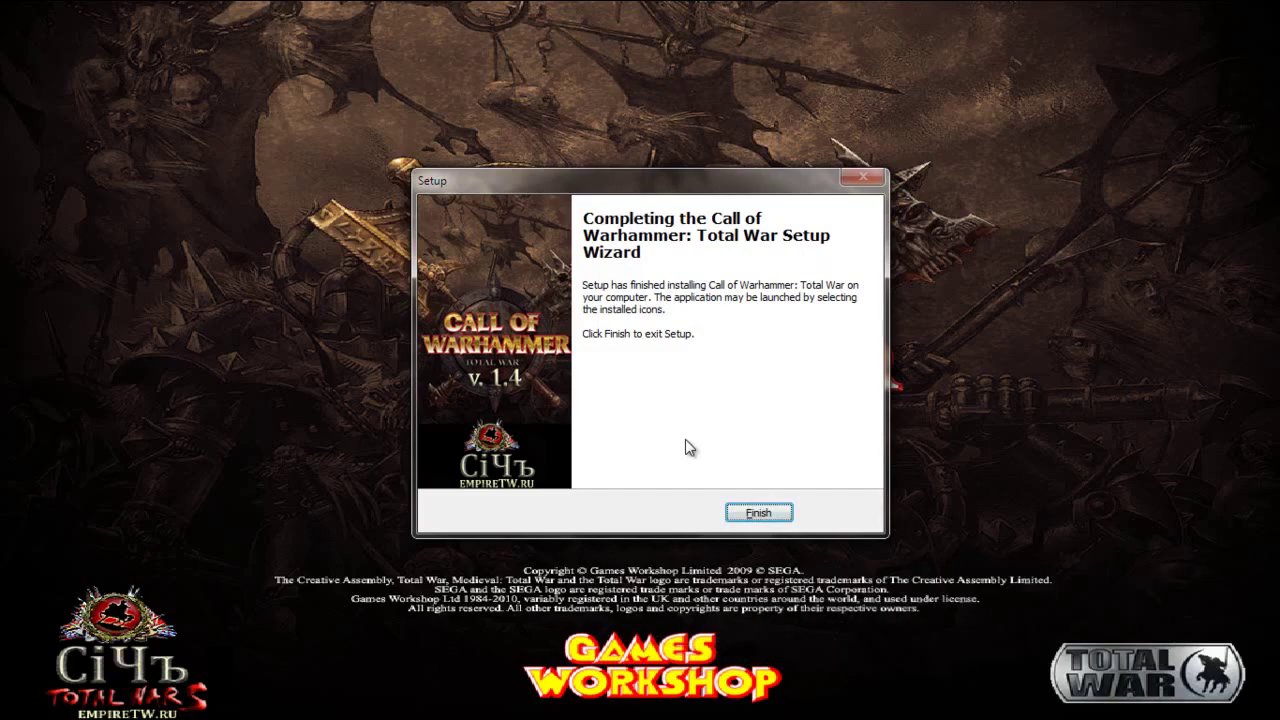
pyautogui.click(756, 512)
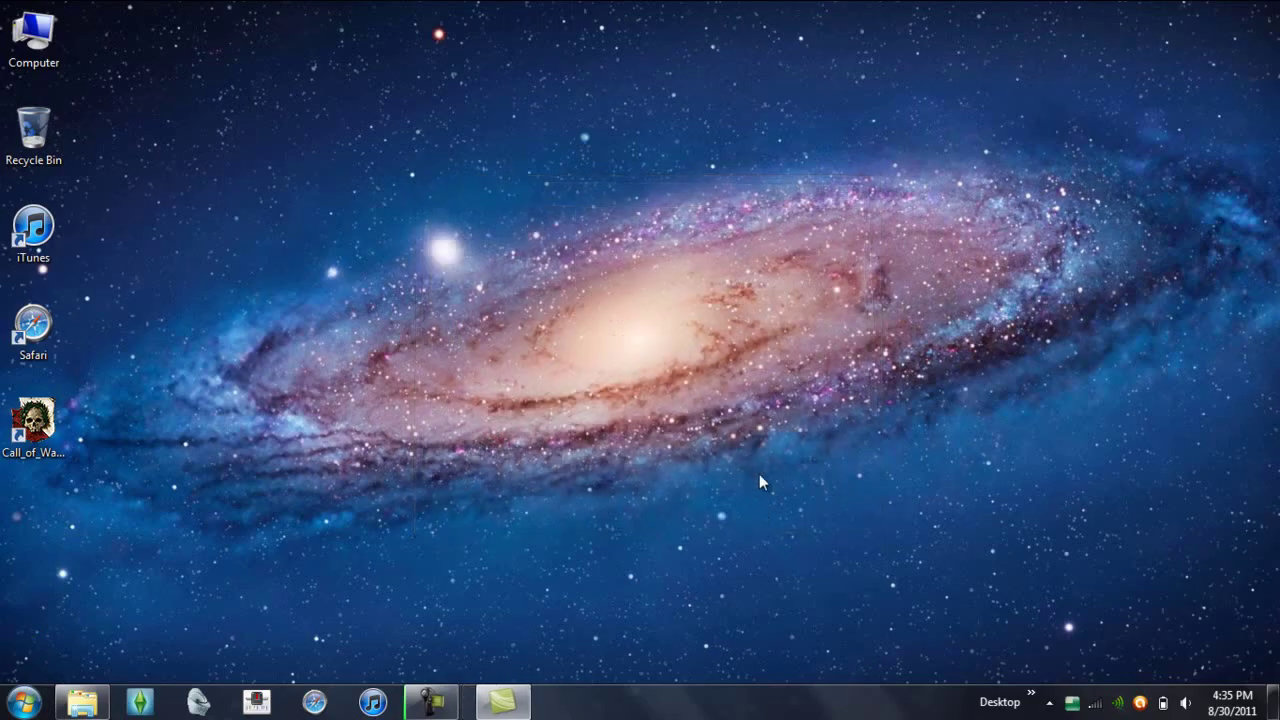
# Step: Bring Explorer back and return to the parent Call of Warhammer folder in Downloads
pyautogui.click(82, 702)
pyautogui.click(33, 425)
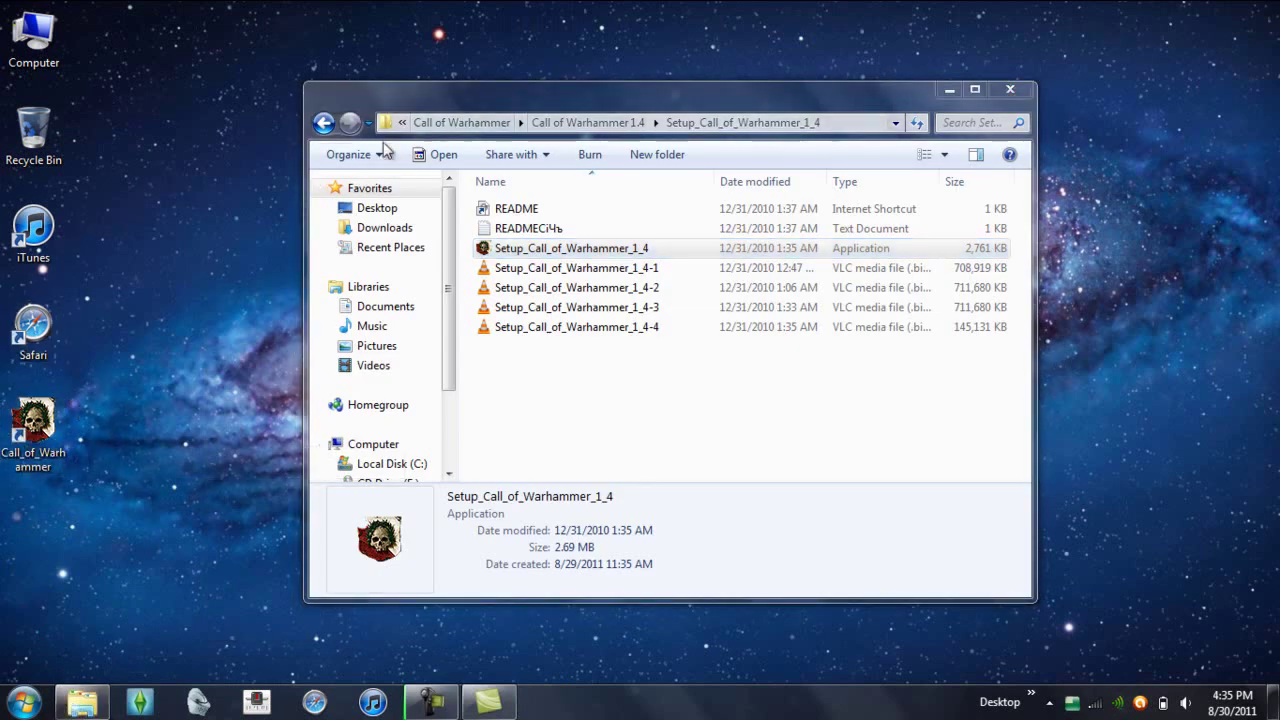
pyautogui.click(330, 124)
pyautogui.click(324, 122)
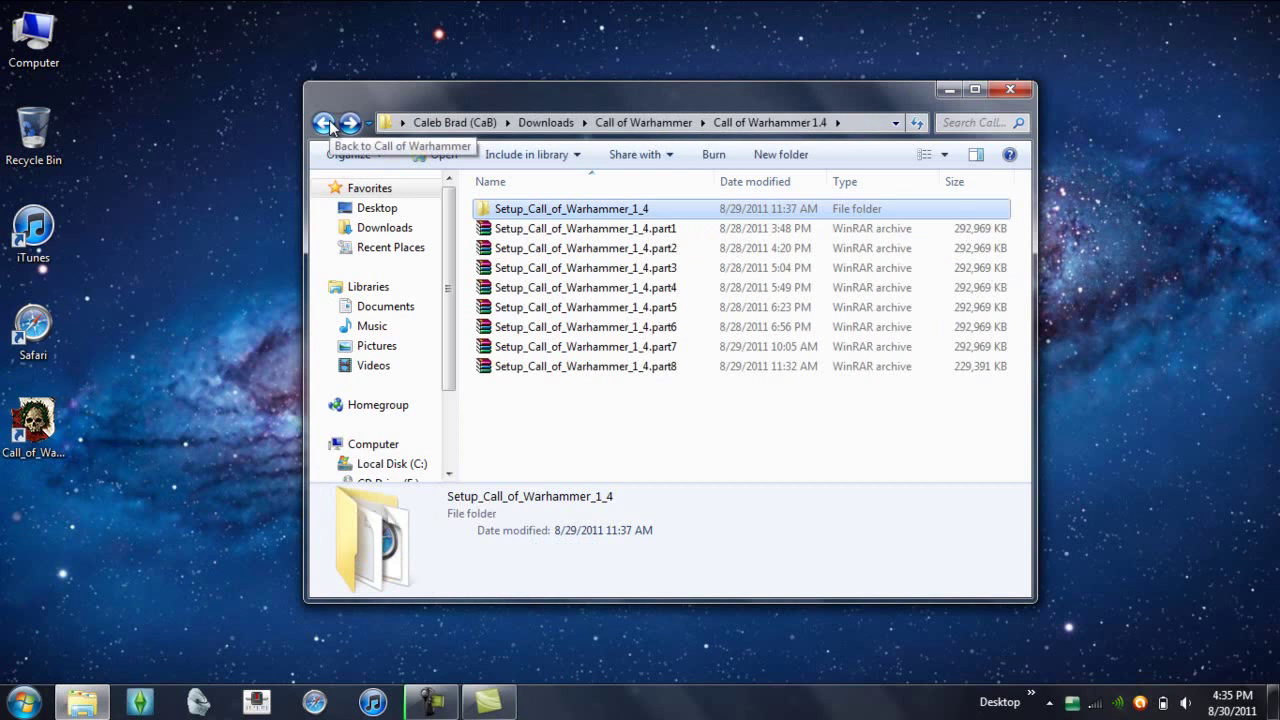
pyautogui.click(324, 122)
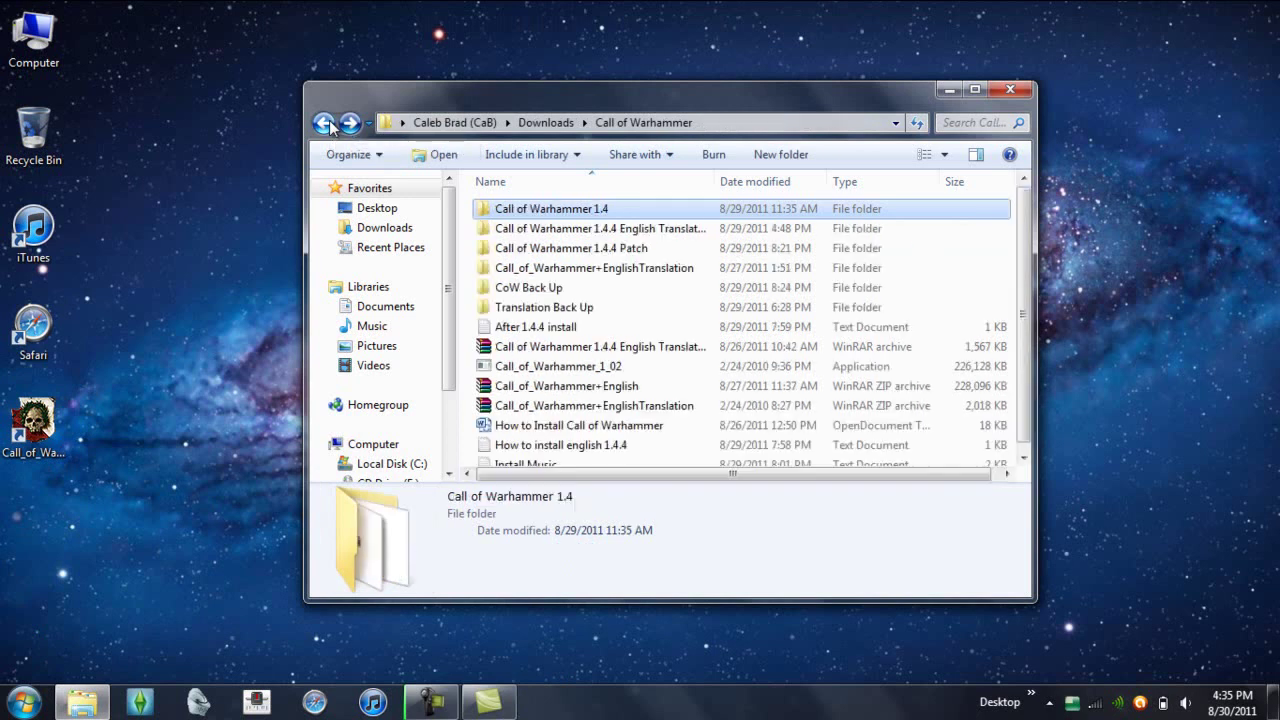
# Step: Open Call of Warhammer 1.4.4 Patch > Setup_Call_of_Warhammer_patch_1_4_4_kumul and launch the patch Setup
pyautogui.doubleClick(597, 250)
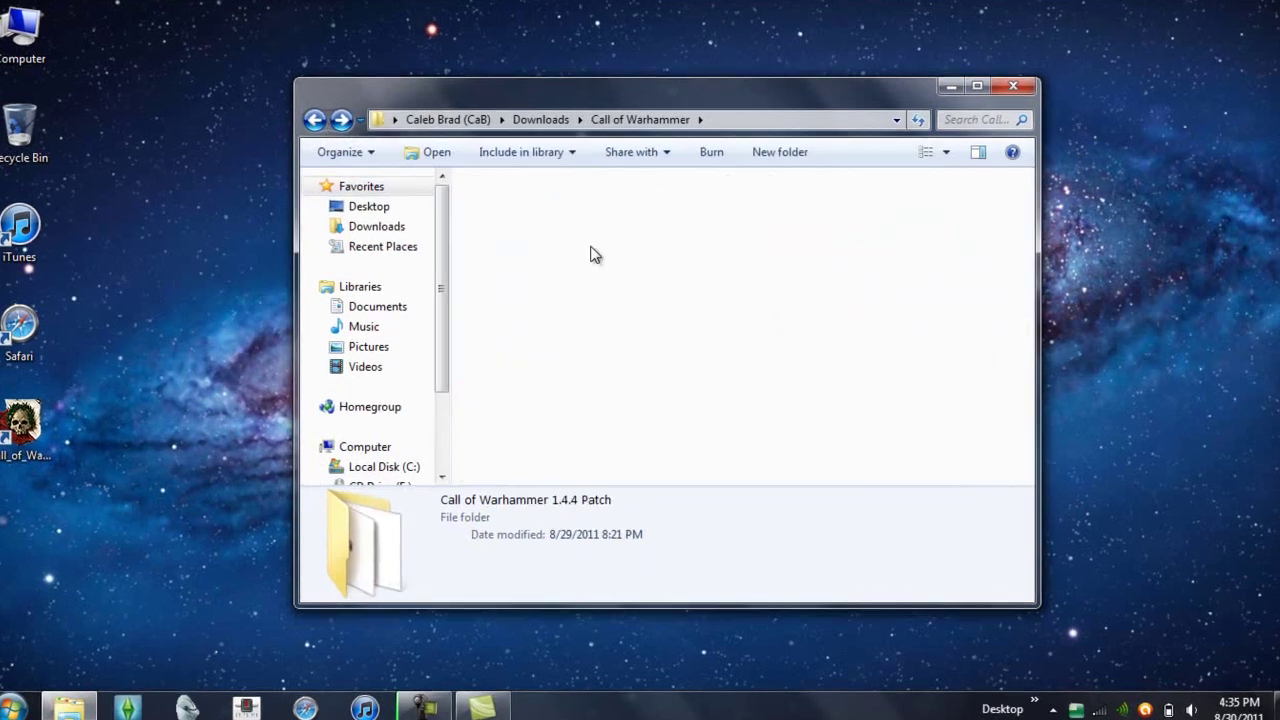
pyautogui.doubleClick(540, 181)
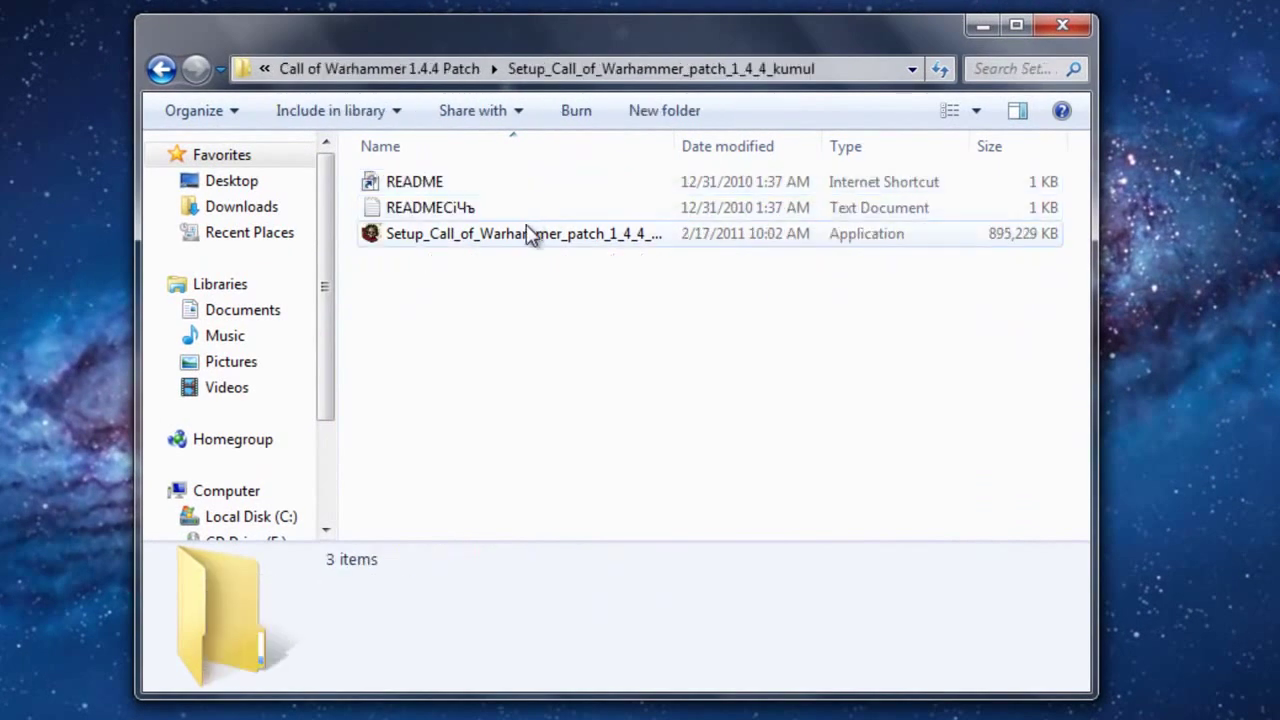
pyautogui.doubleClick(528, 234)
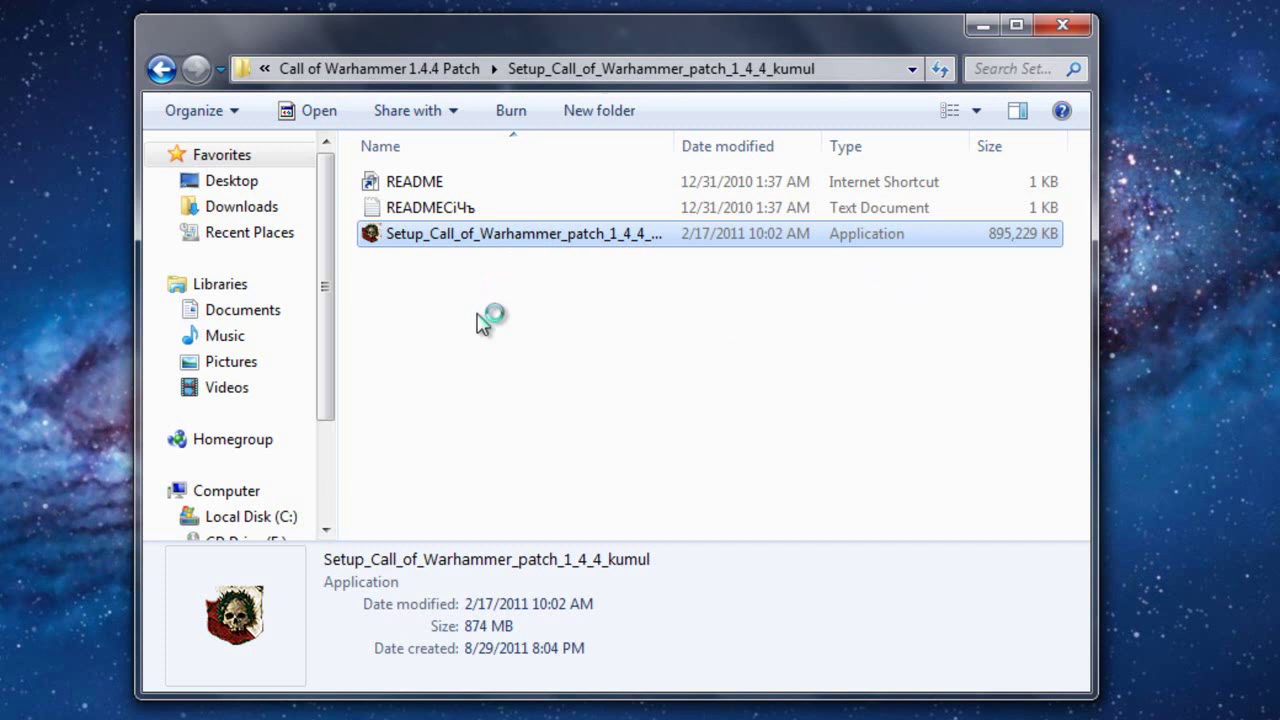
# Step: Start the patch setup in English and advance past the welcome and licence pages
pyautogui.click(545, 374)
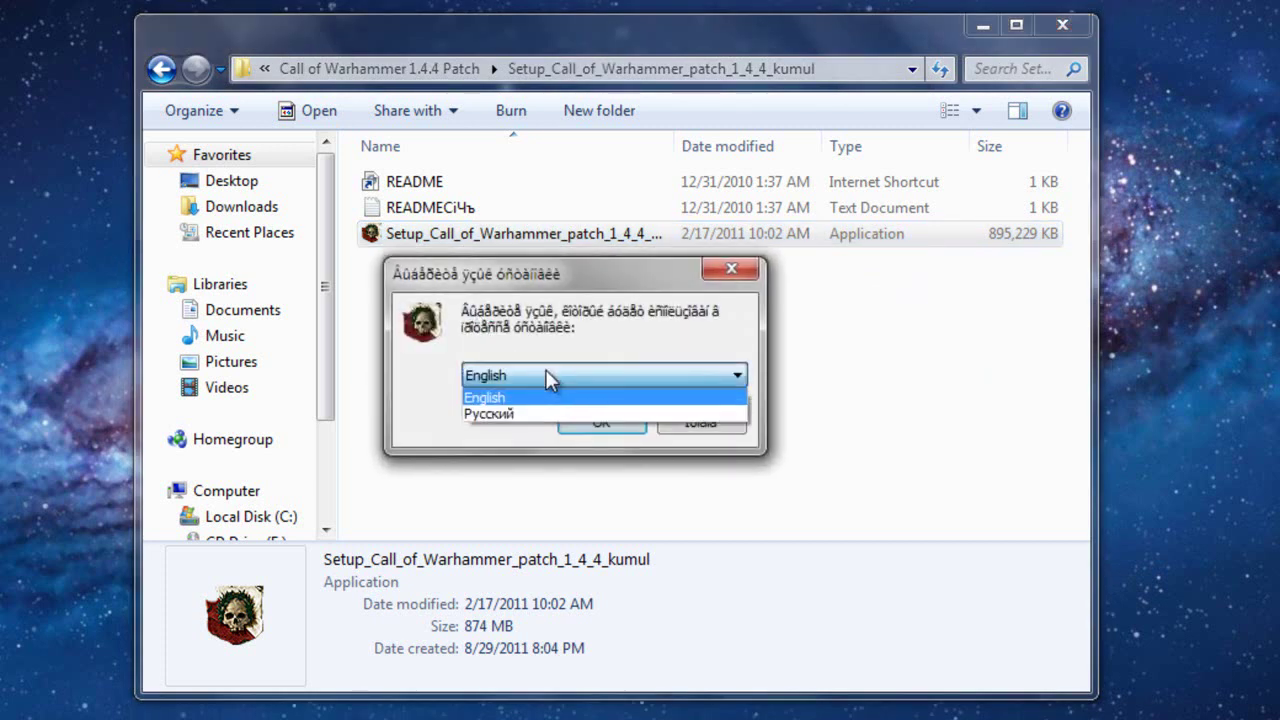
pyautogui.click(551, 377)
pyautogui.click(597, 424)
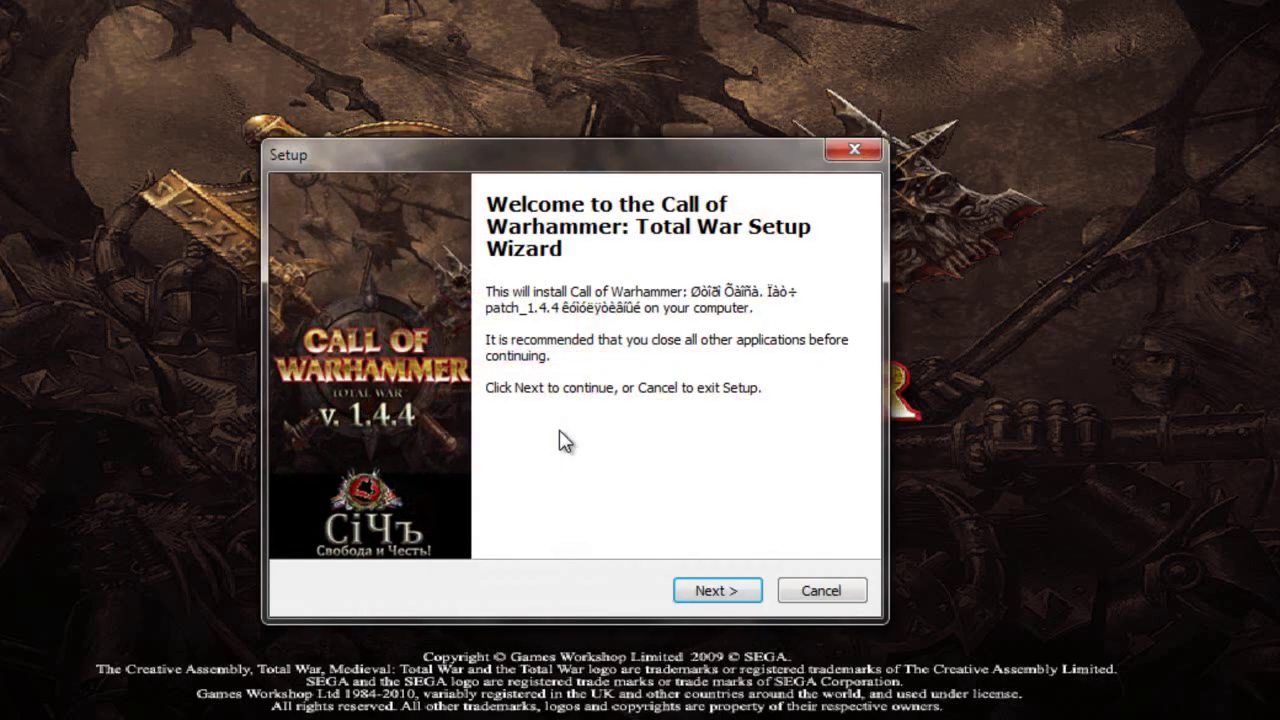
pyautogui.click(713, 592)
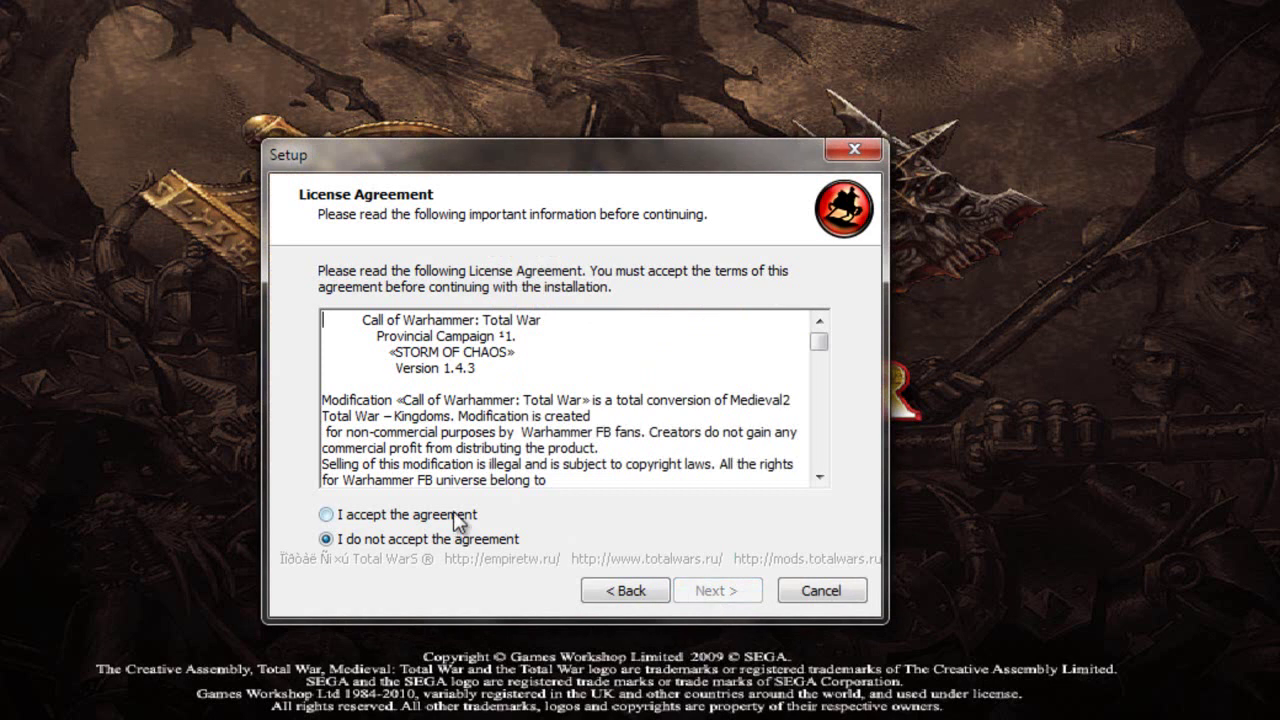
pyautogui.click(720, 591)
pyautogui.click(727, 591)
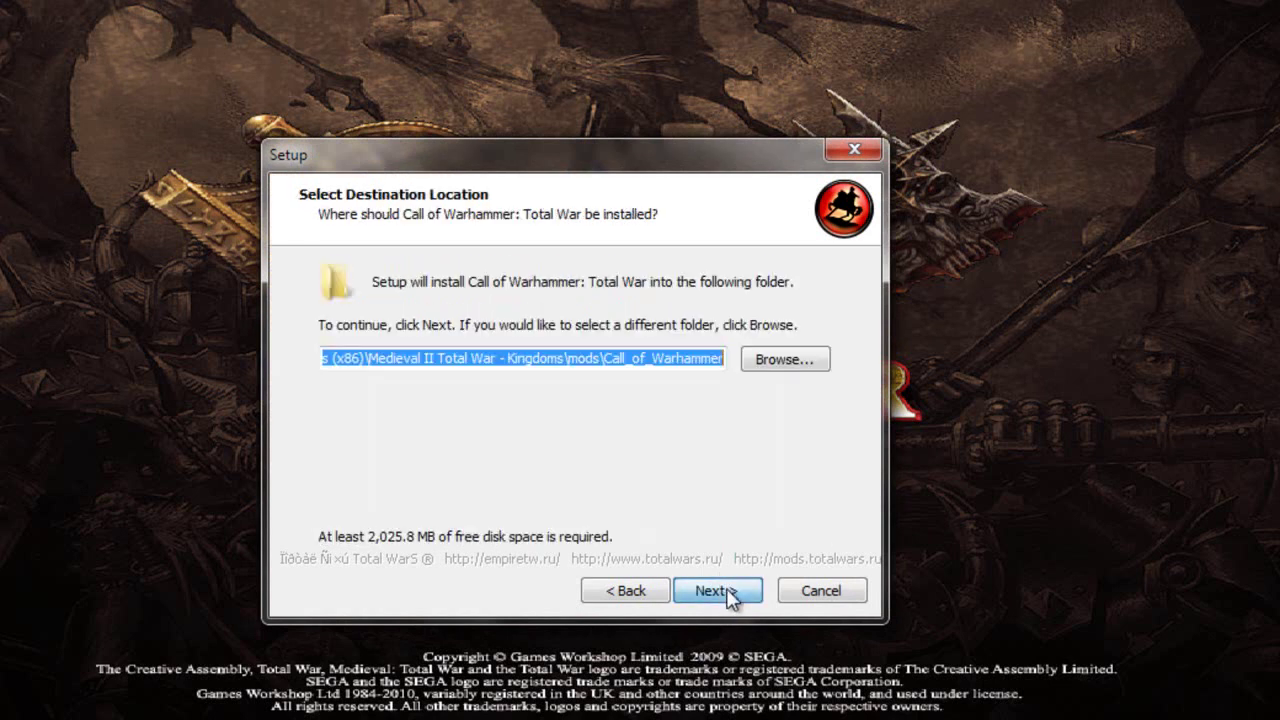
# Step: Set the patch destination to SEGA\Medieval II Total War\mods\Call_of_Warhammer (2)
pyautogui.click(772, 360)
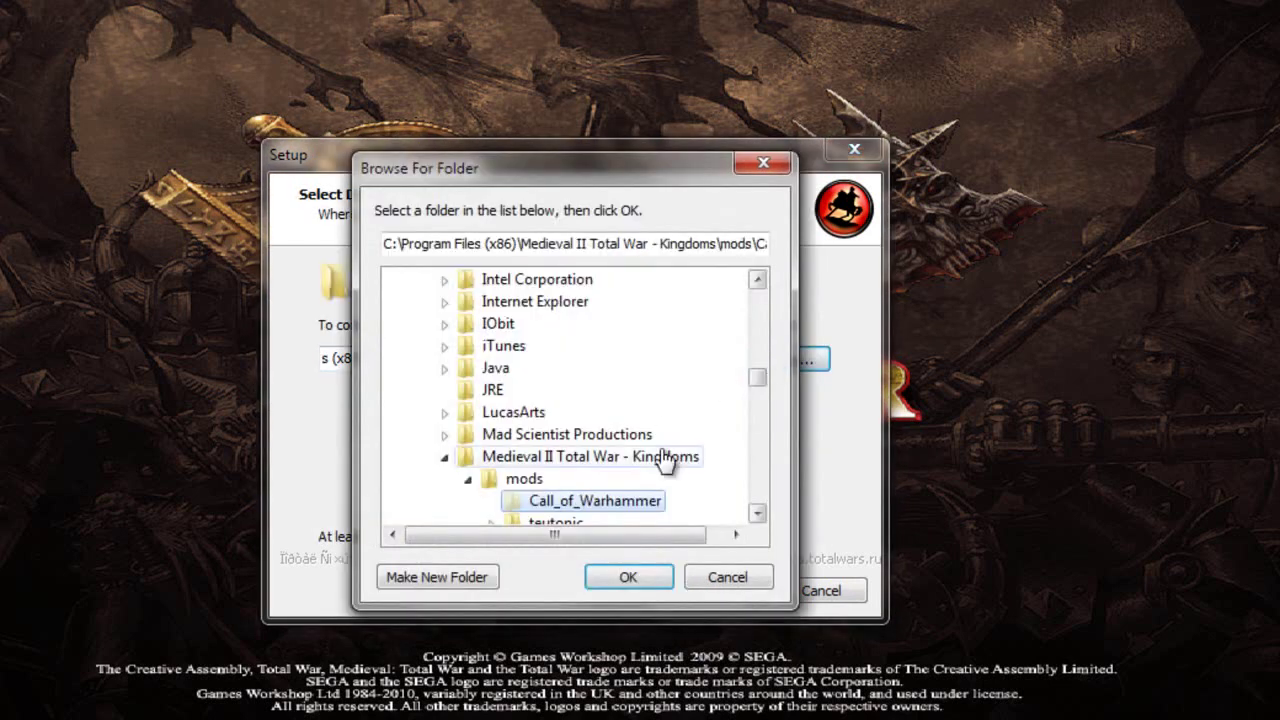
pyautogui.scroll(-3, 660, 480)
pyautogui.scroll(2, 630, 330)
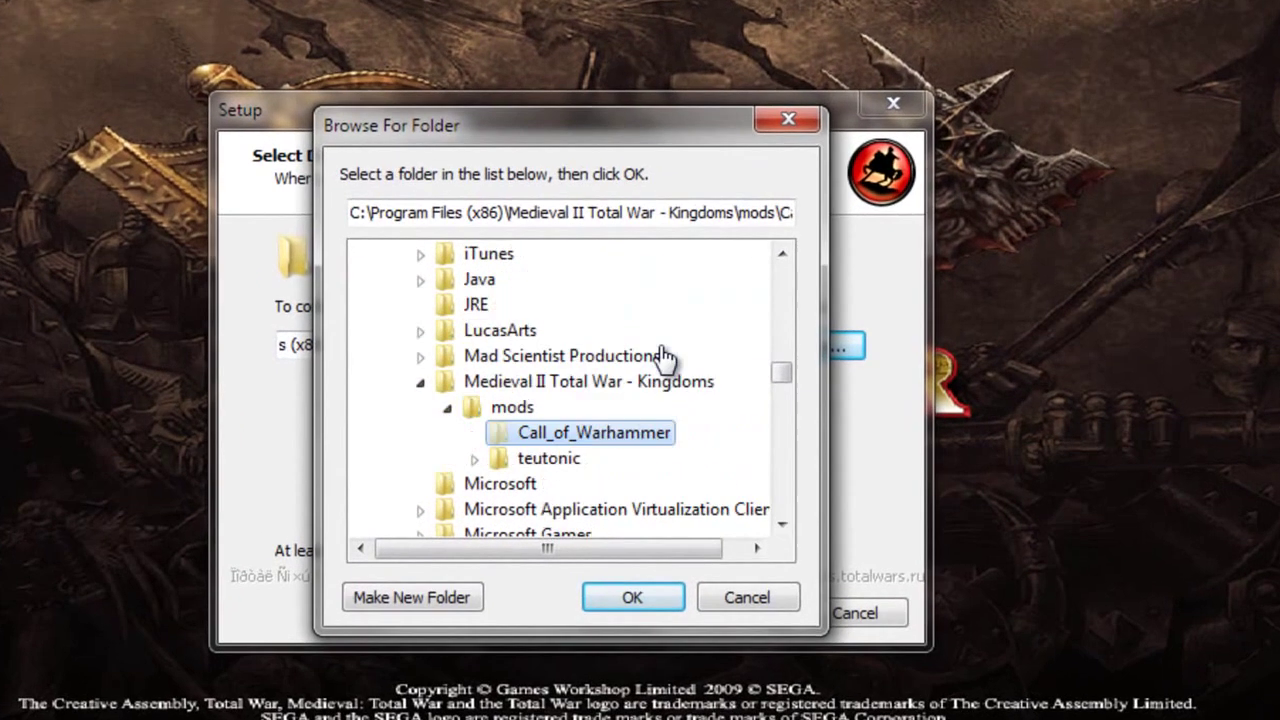
pyautogui.click(418, 382)
pyautogui.scroll(-10, 610, 405)
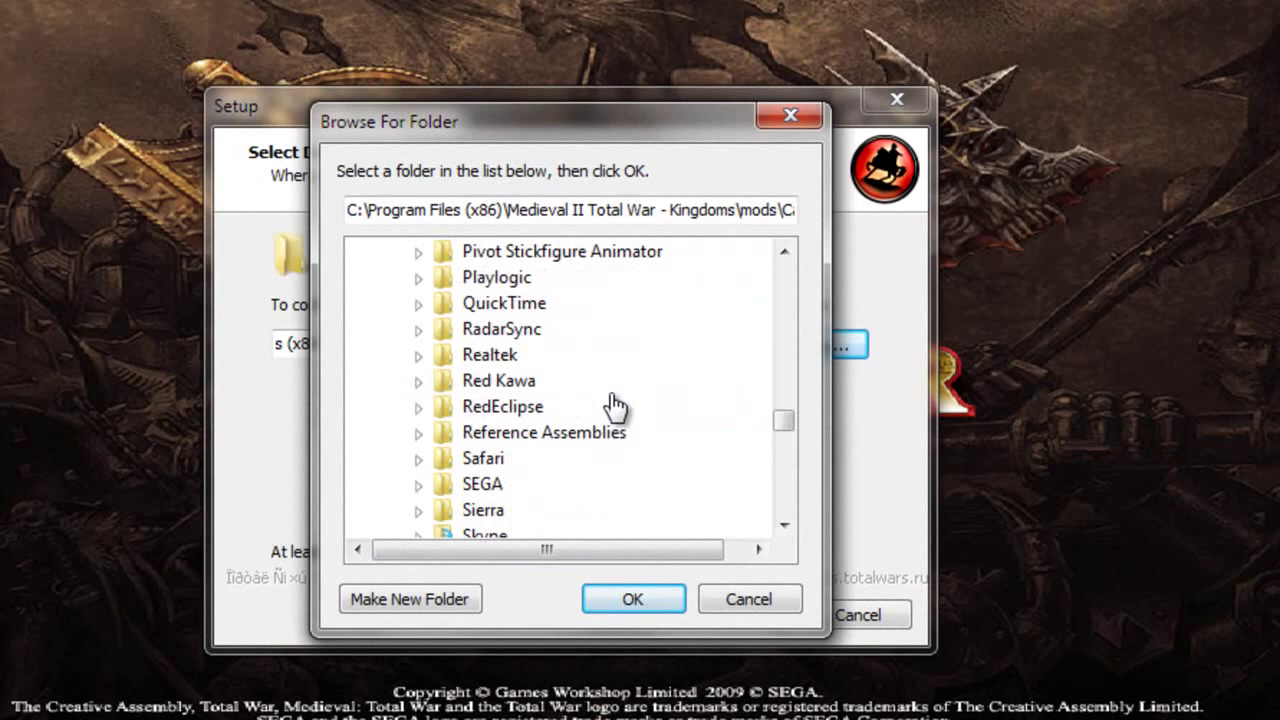
pyautogui.scroll(-4, 612, 408)
pyautogui.scroll(4, 614, 409)
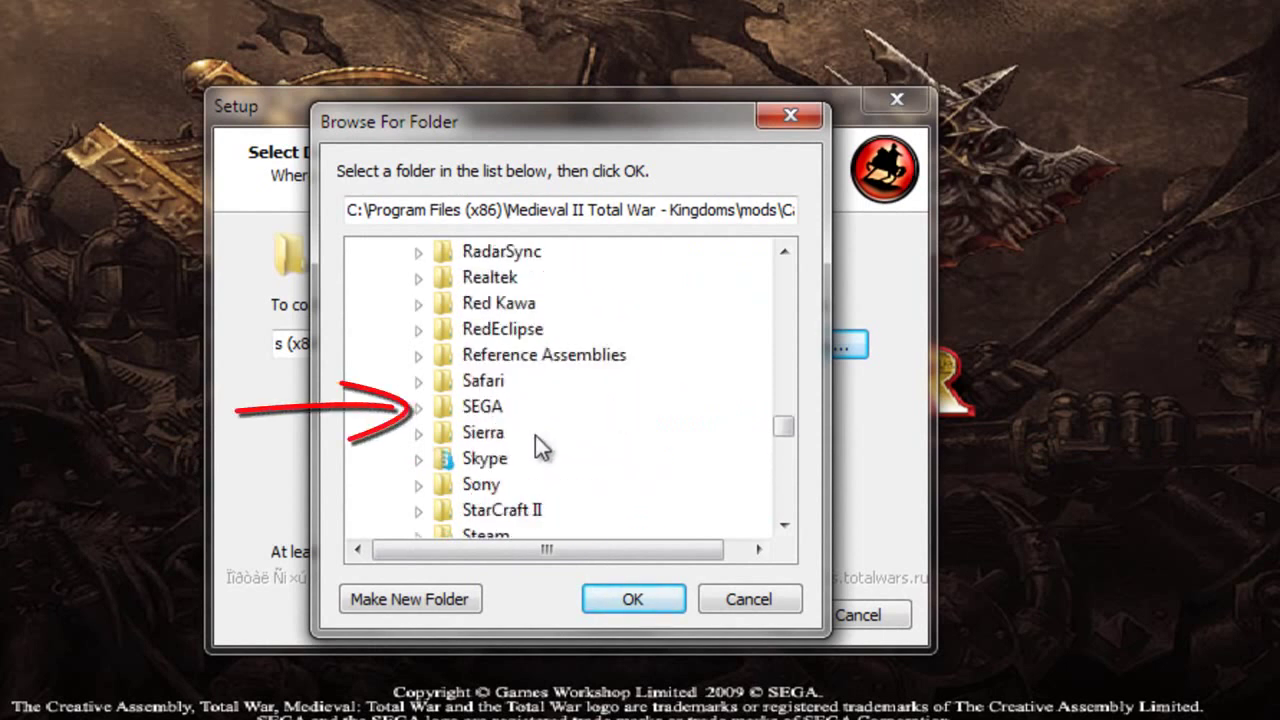
pyautogui.click(470, 407)
pyautogui.click(416, 407)
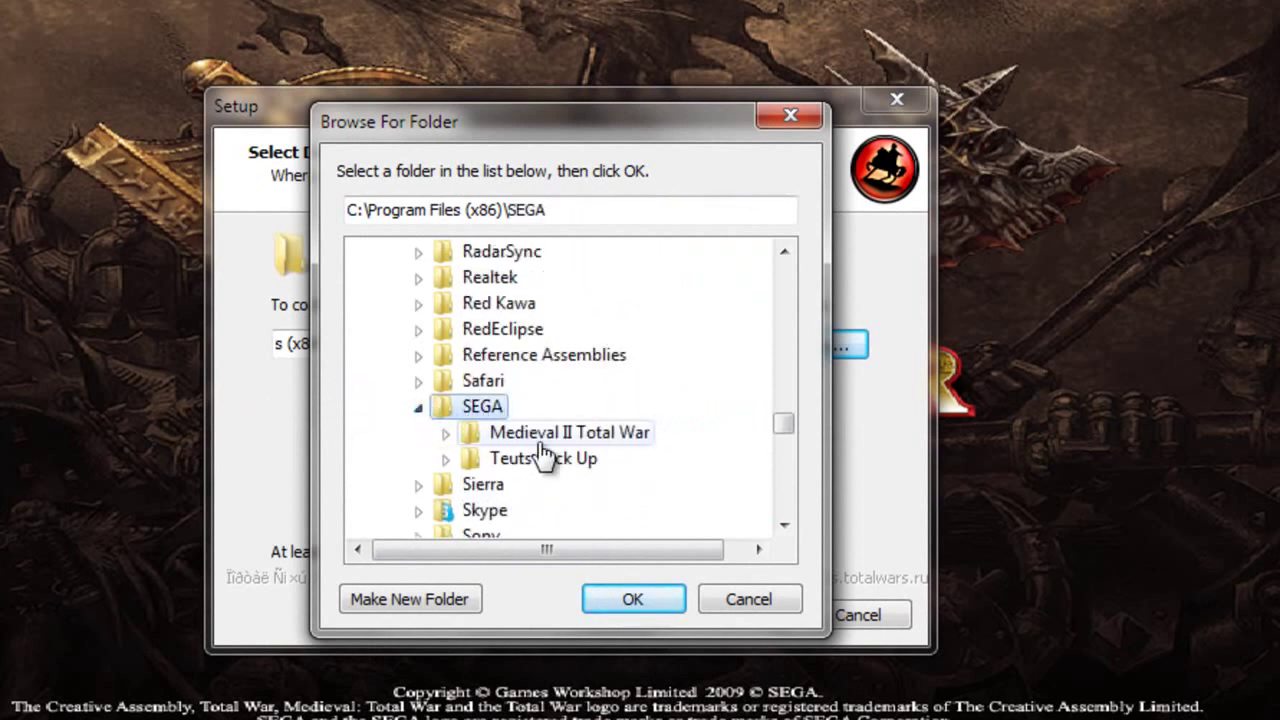
pyautogui.click(548, 434)
pyautogui.click(447, 433)
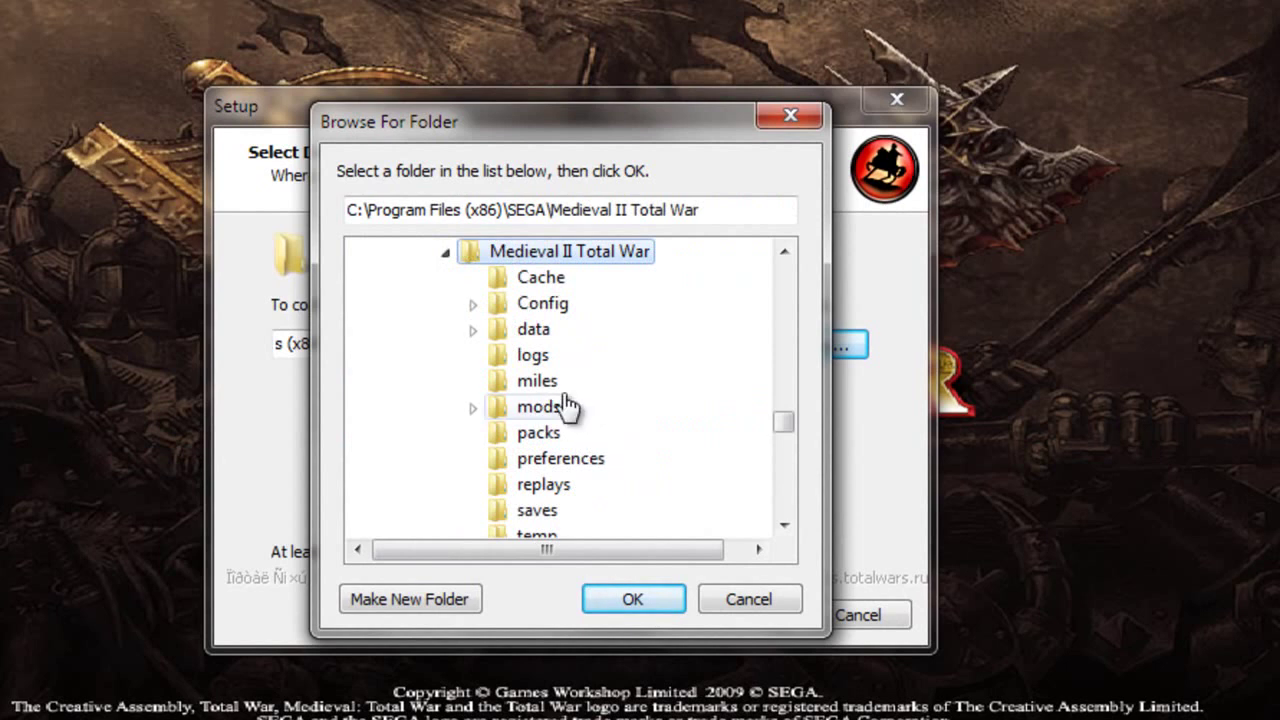
pyautogui.click(540, 412)
pyautogui.click(473, 408)
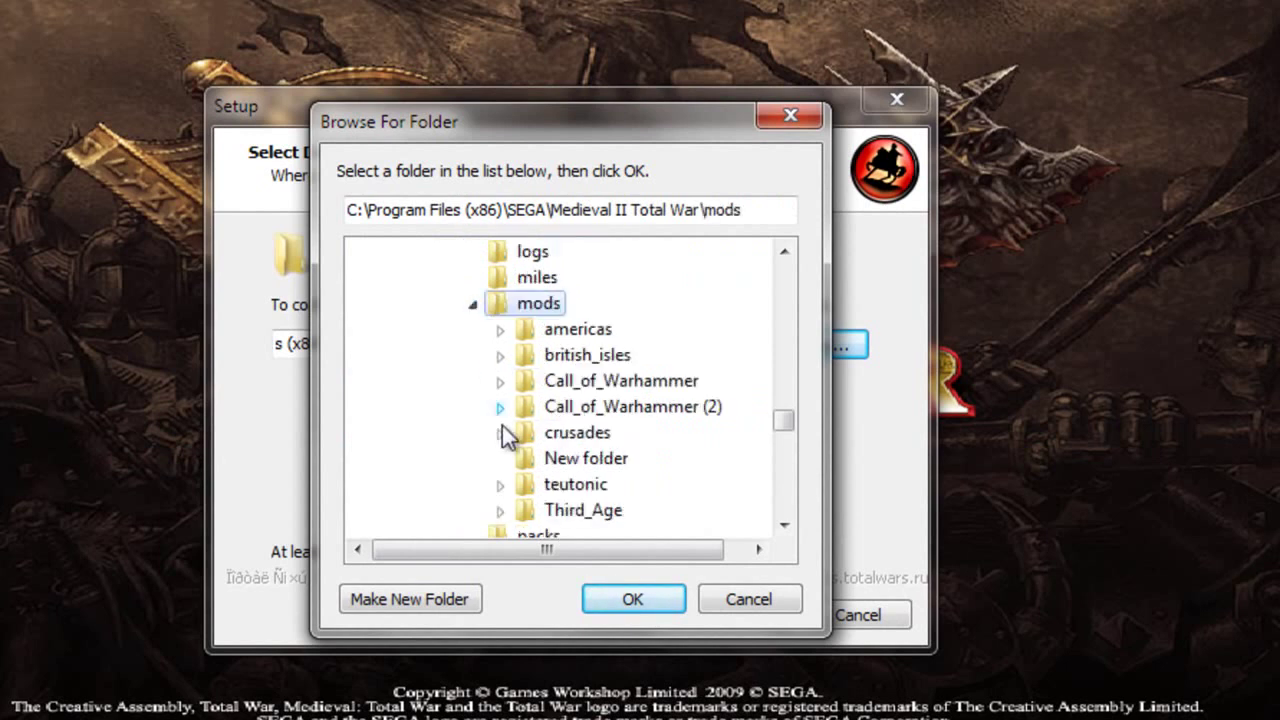
pyautogui.click(633, 420)
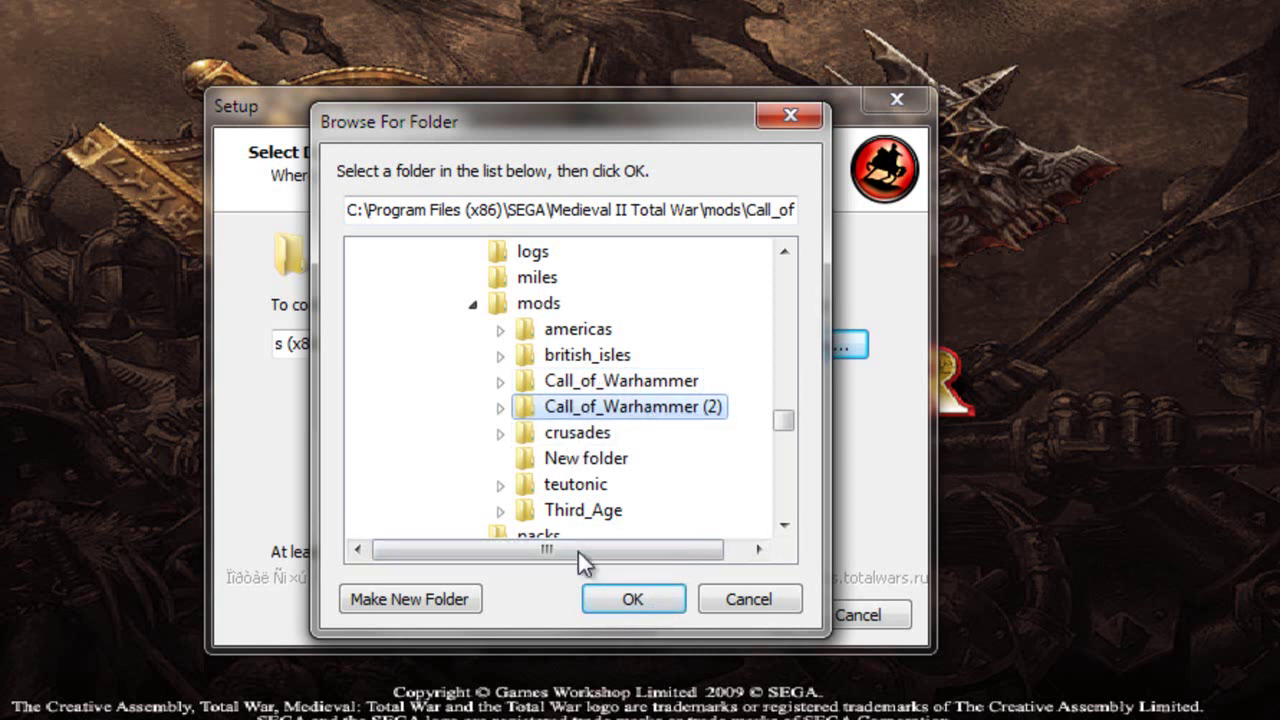
pyautogui.click(662, 603)
# Step: Install the patch and finish the wizard
pyautogui.click(744, 617)
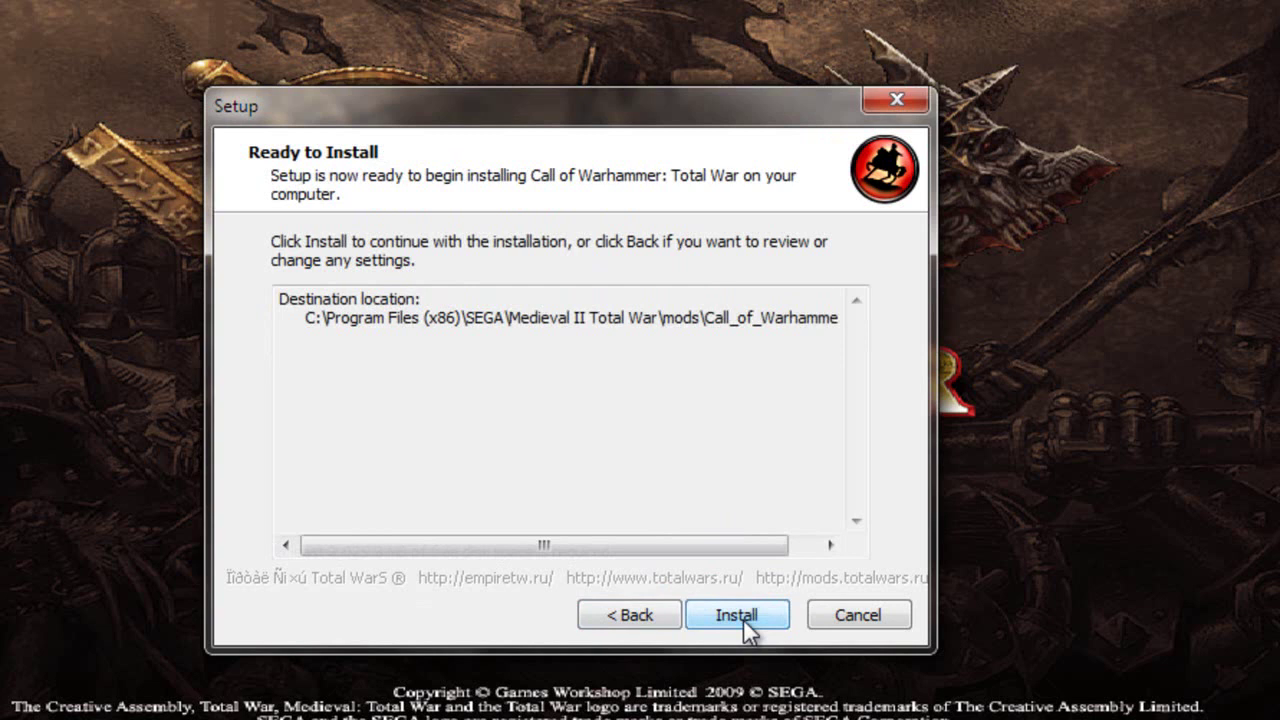
pyautogui.click(739, 616)
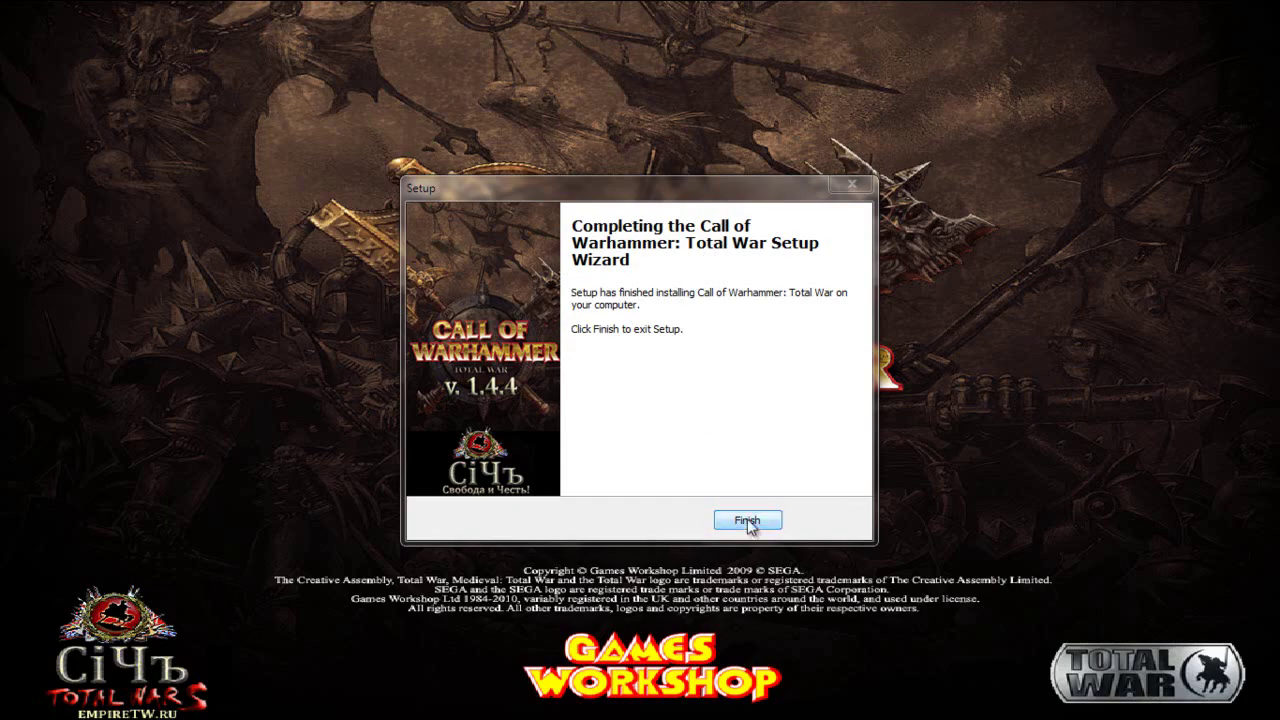
pyautogui.click(754, 521)
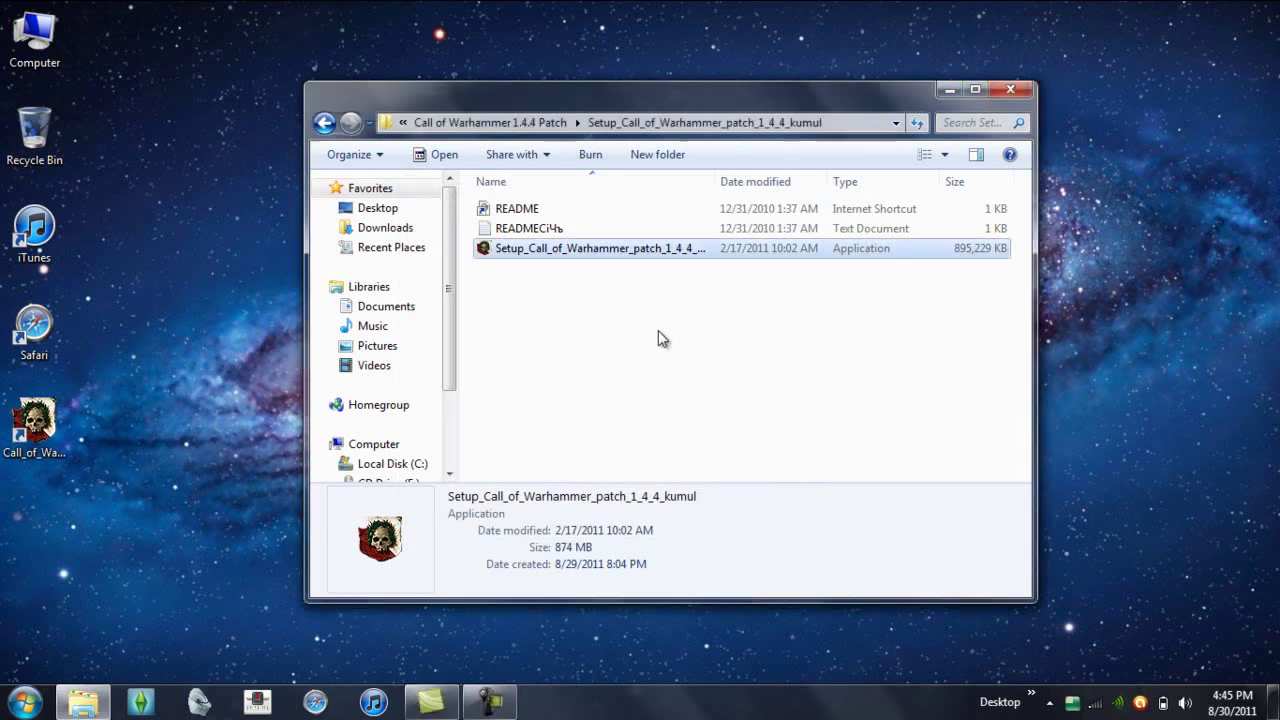
# Step: Go back from the 1.4.4 Patch folder to the Call of Warhammer folder
pyautogui.click(658, 330)
pyautogui.click(324, 123)
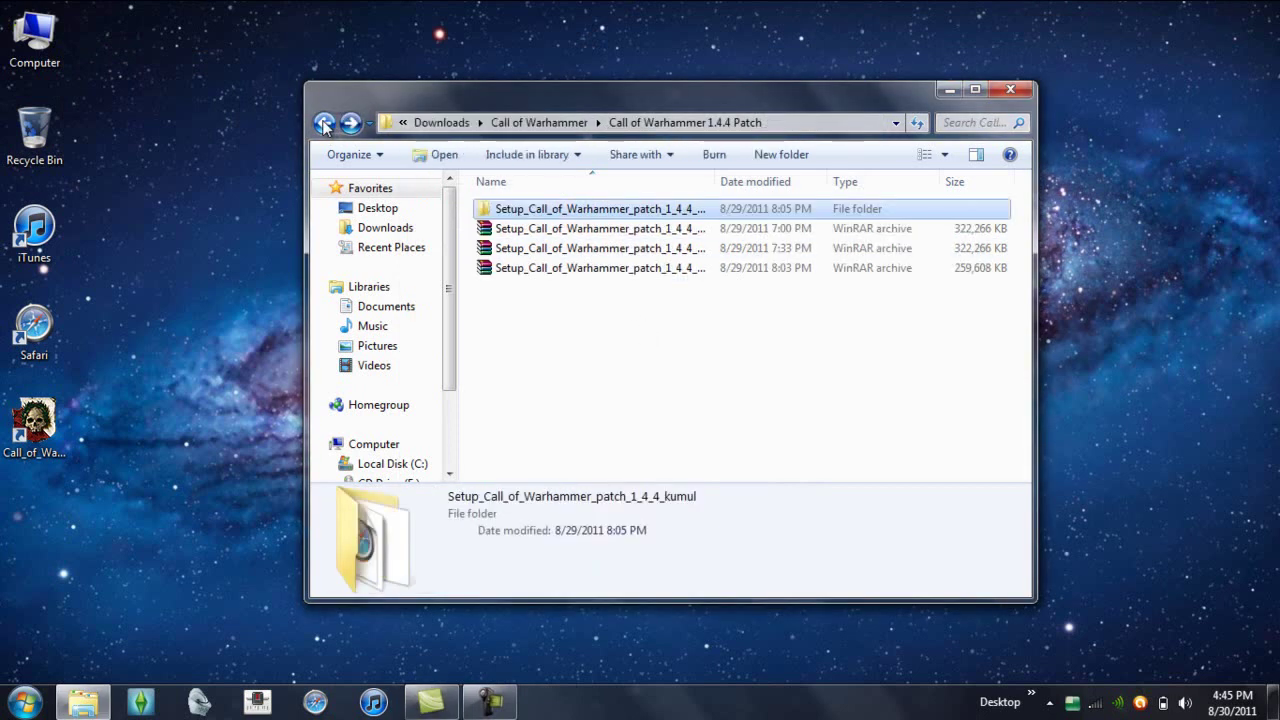
pyautogui.click(324, 123)
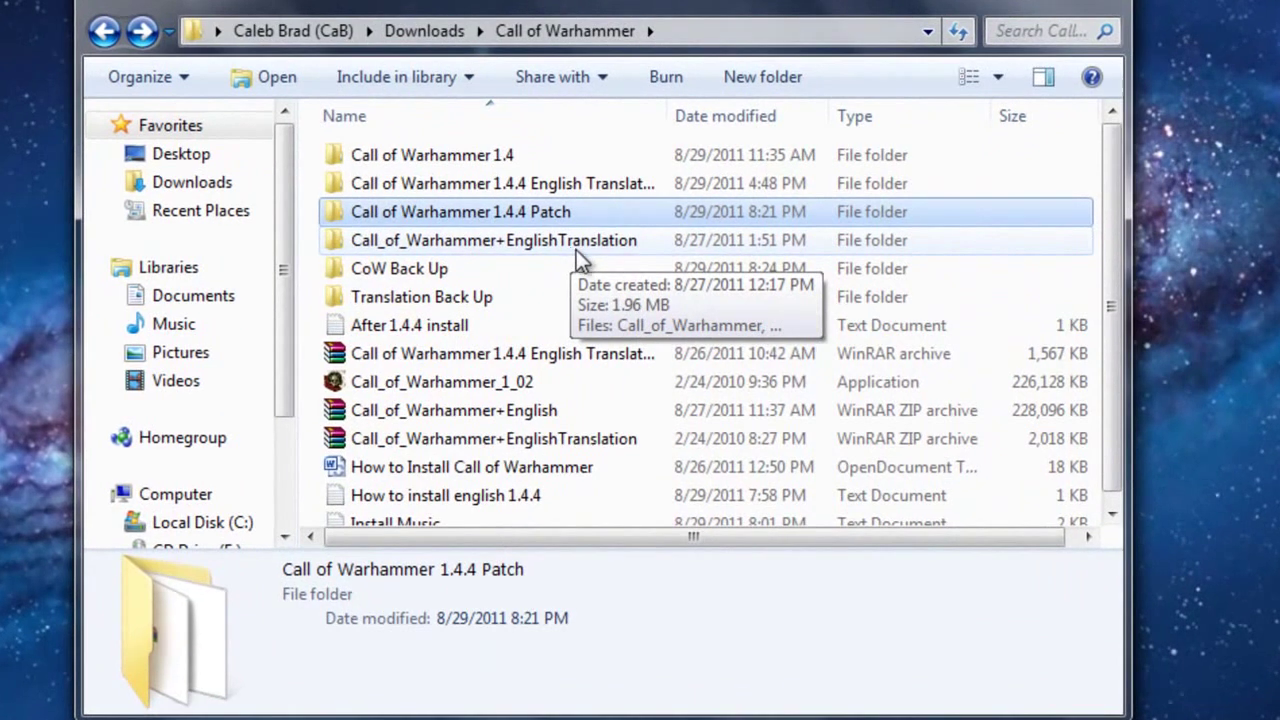
pyautogui.scroll(-1, 574, 300)
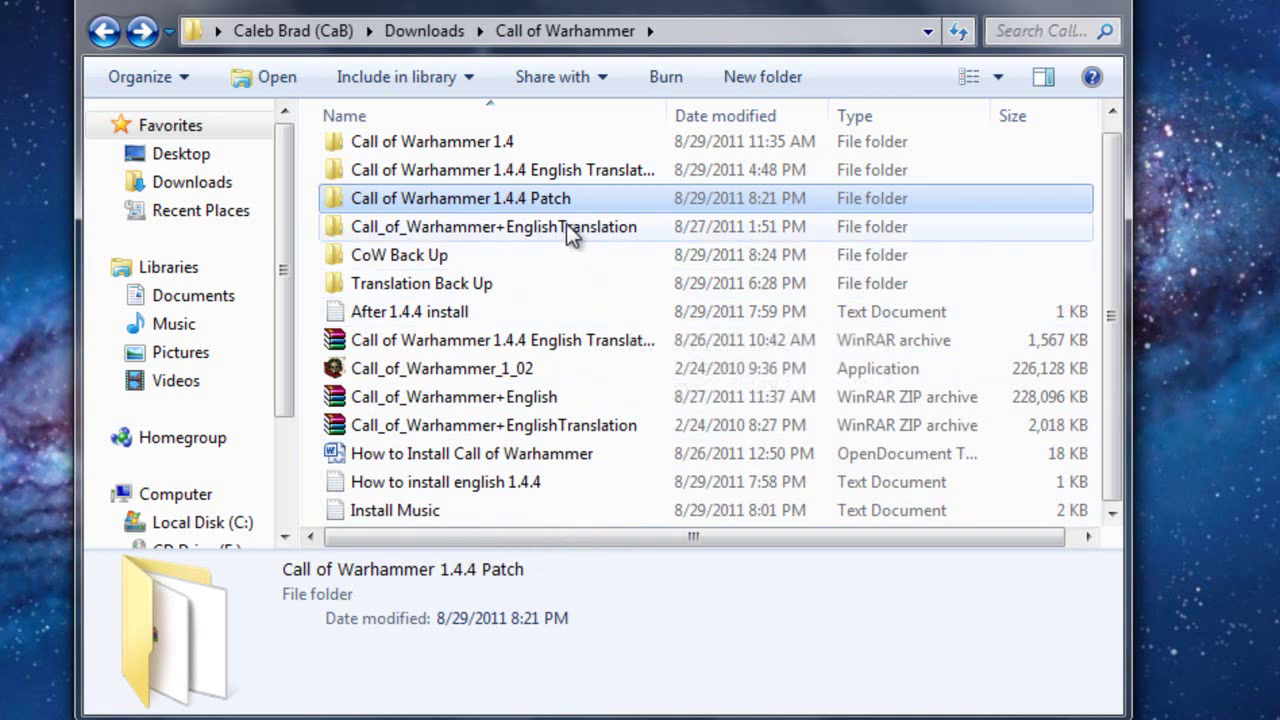
# Step: Look inside English Translation > English Translation > data, then navigate back to Call of Warhammer
pyautogui.doubleClick(569, 172)
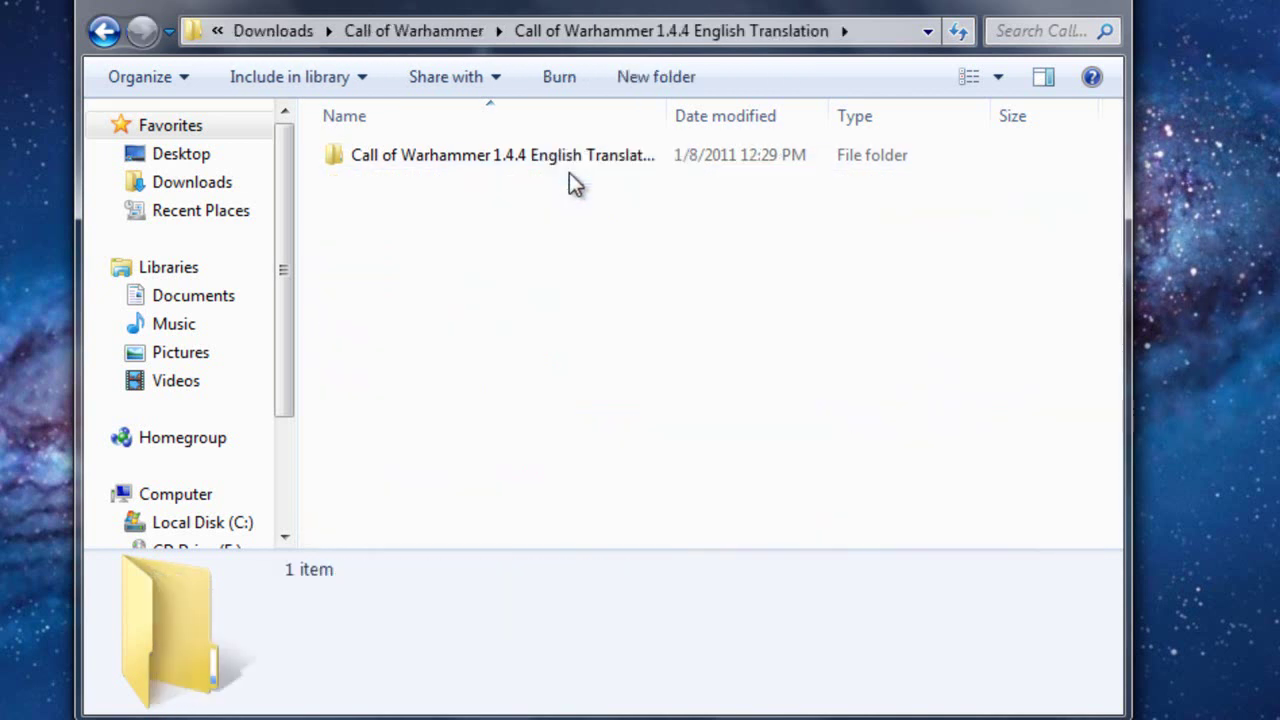
pyautogui.doubleClick(569, 172)
pyautogui.doubleClick(561, 162)
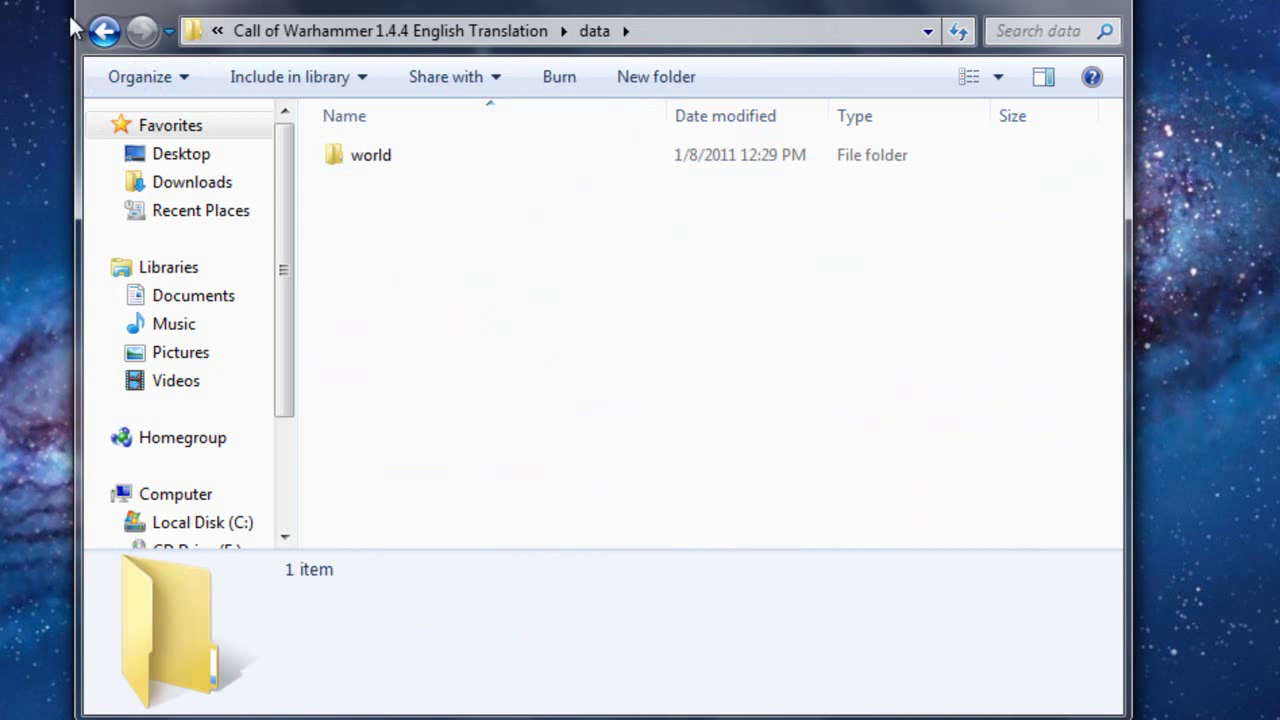
pyautogui.click(104, 31)
pyautogui.click(406, 34)
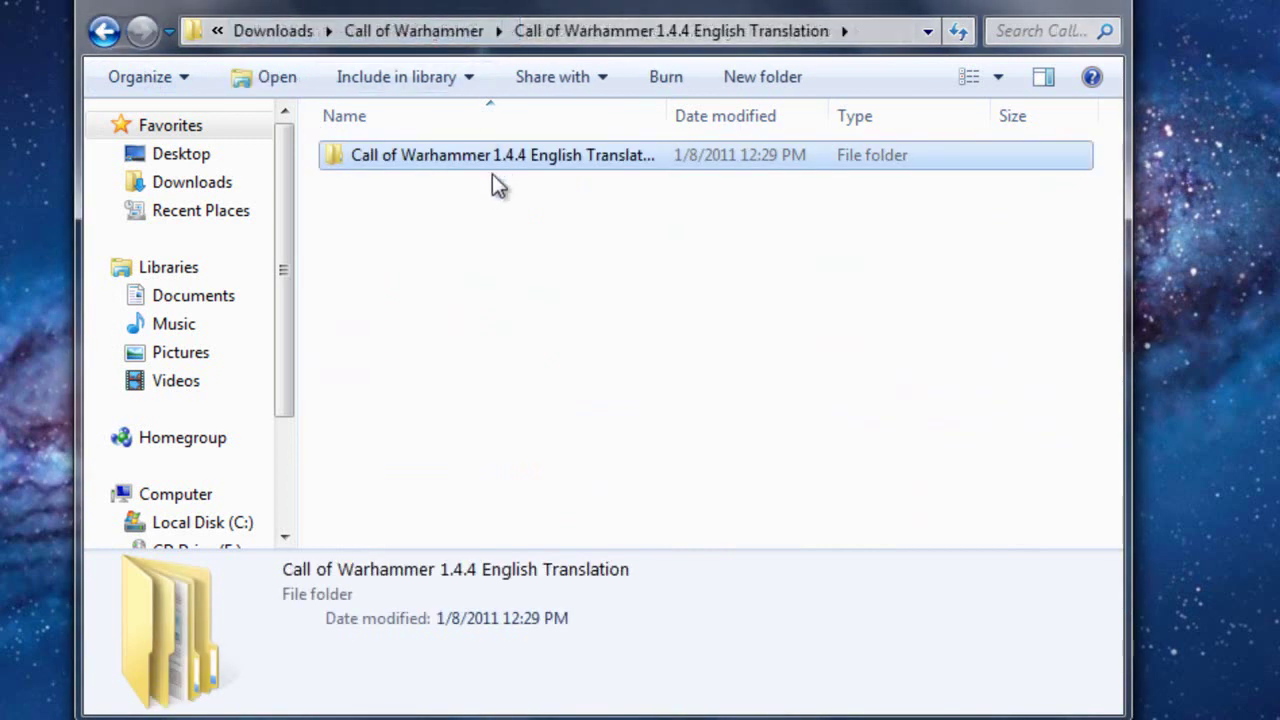
pyautogui.click(104, 31)
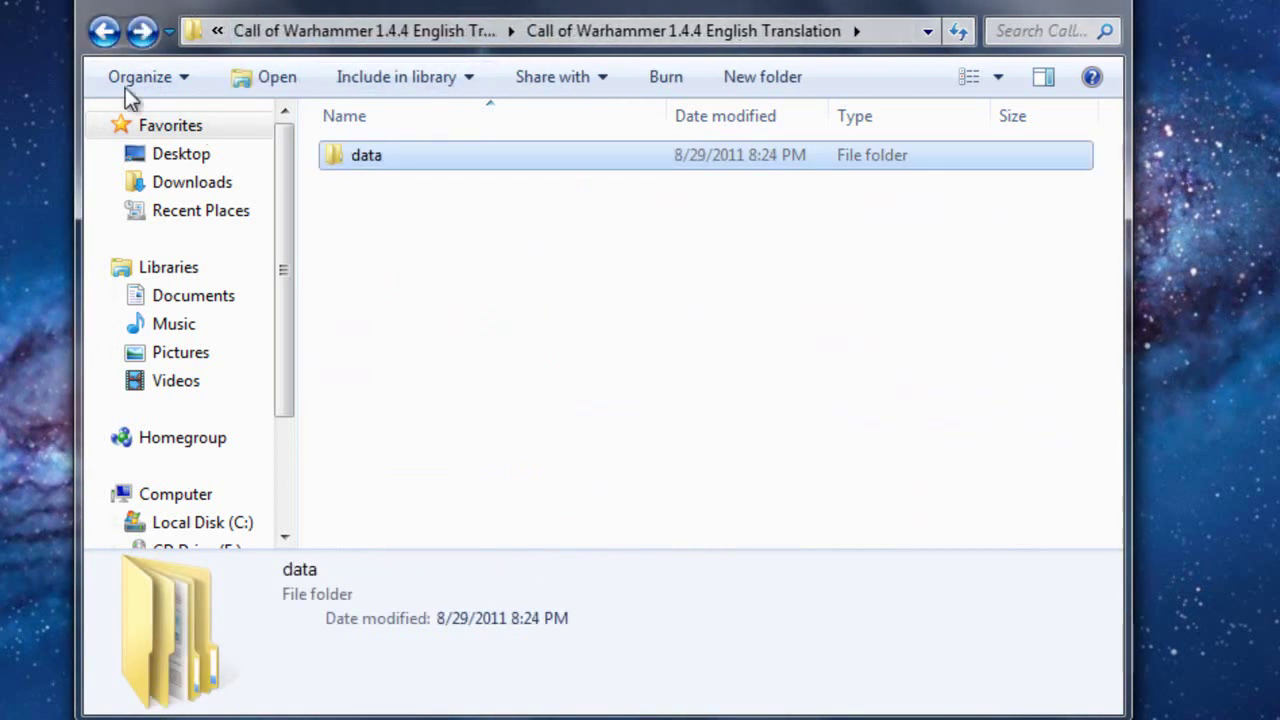
pyautogui.click(104, 31)
pyautogui.click(104, 31)
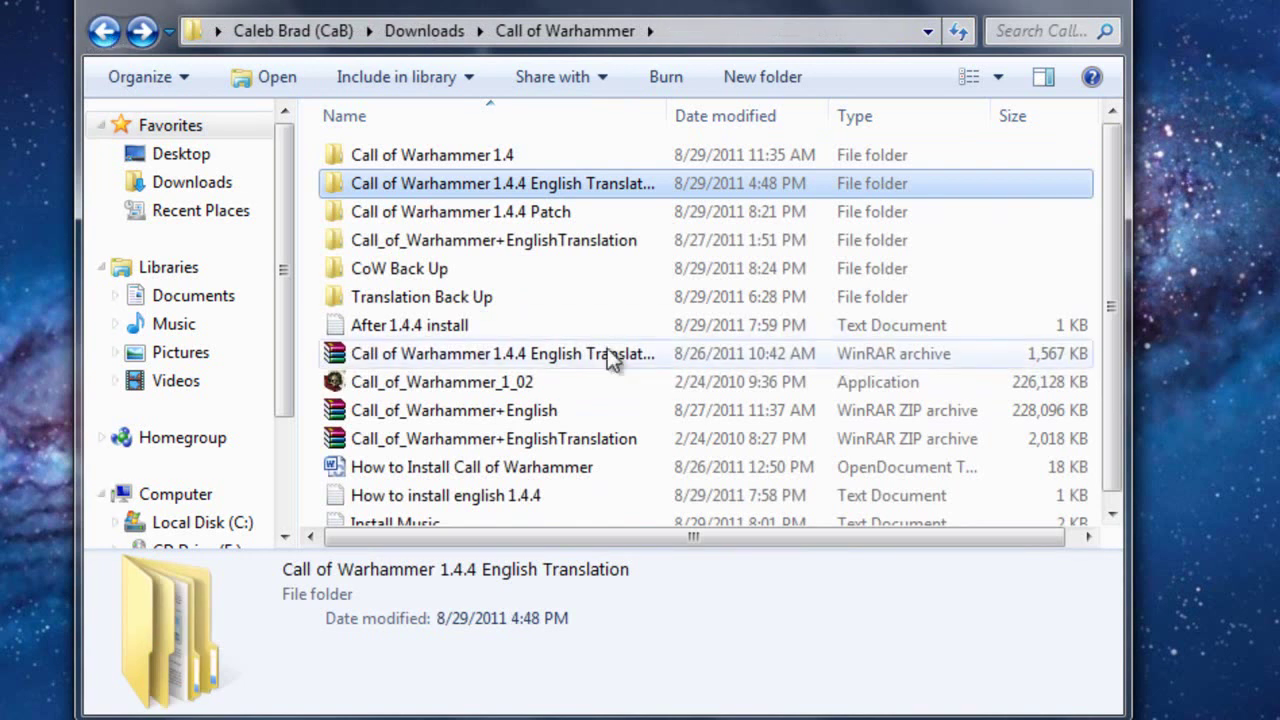
# Step: Extract Call of Warhammer 1.4.4 English Translation.rar to its default same-named folder with WinRAR
pyautogui.doubleClick(584, 339)
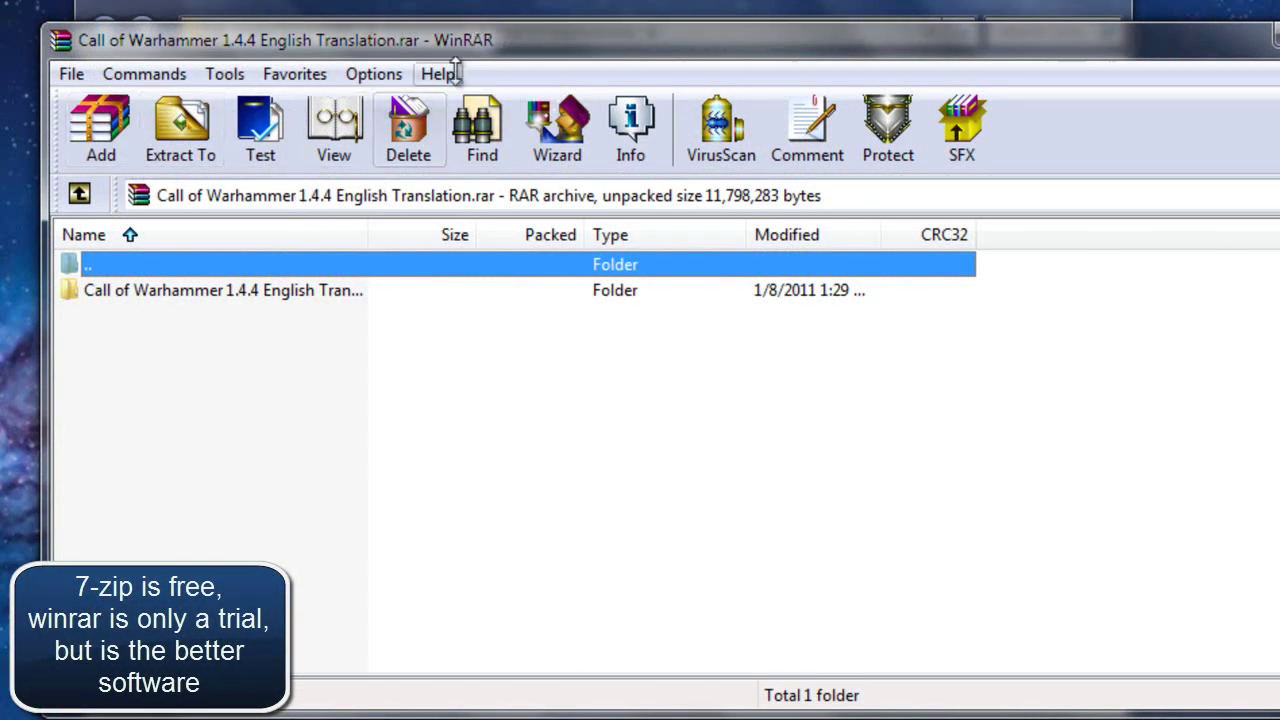
pyautogui.click(183, 118)
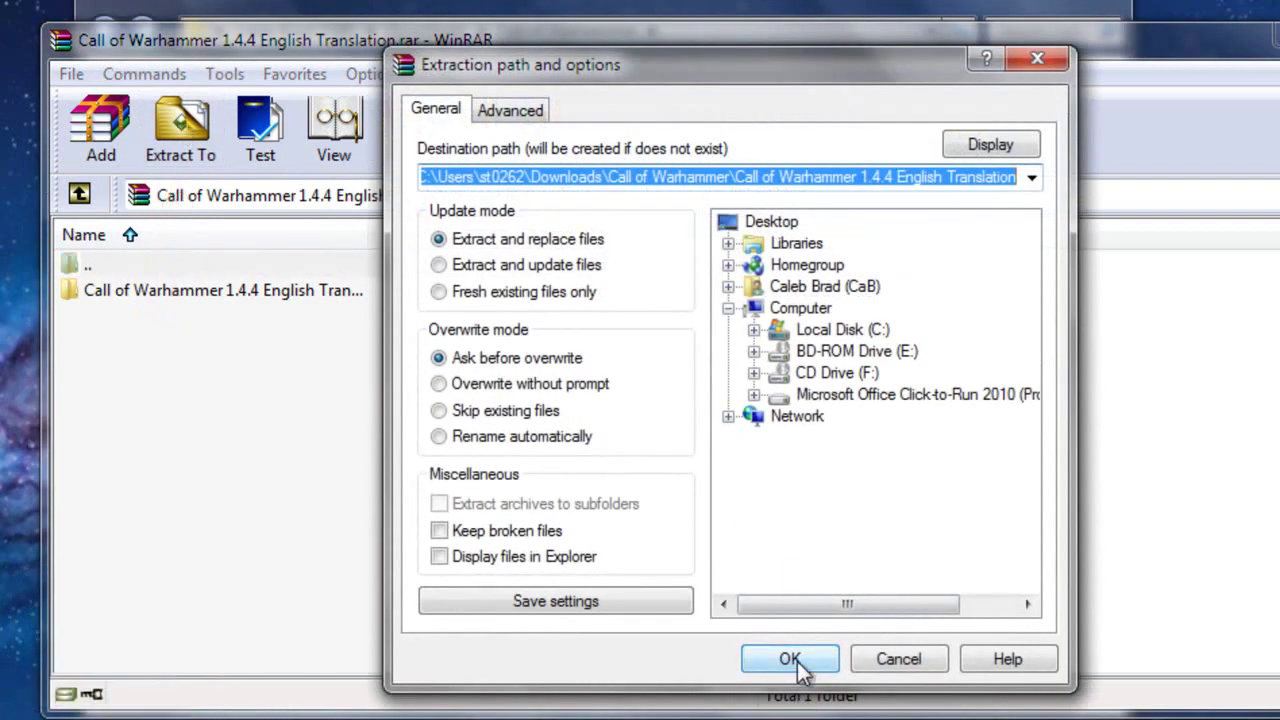
pyautogui.click(790, 659)
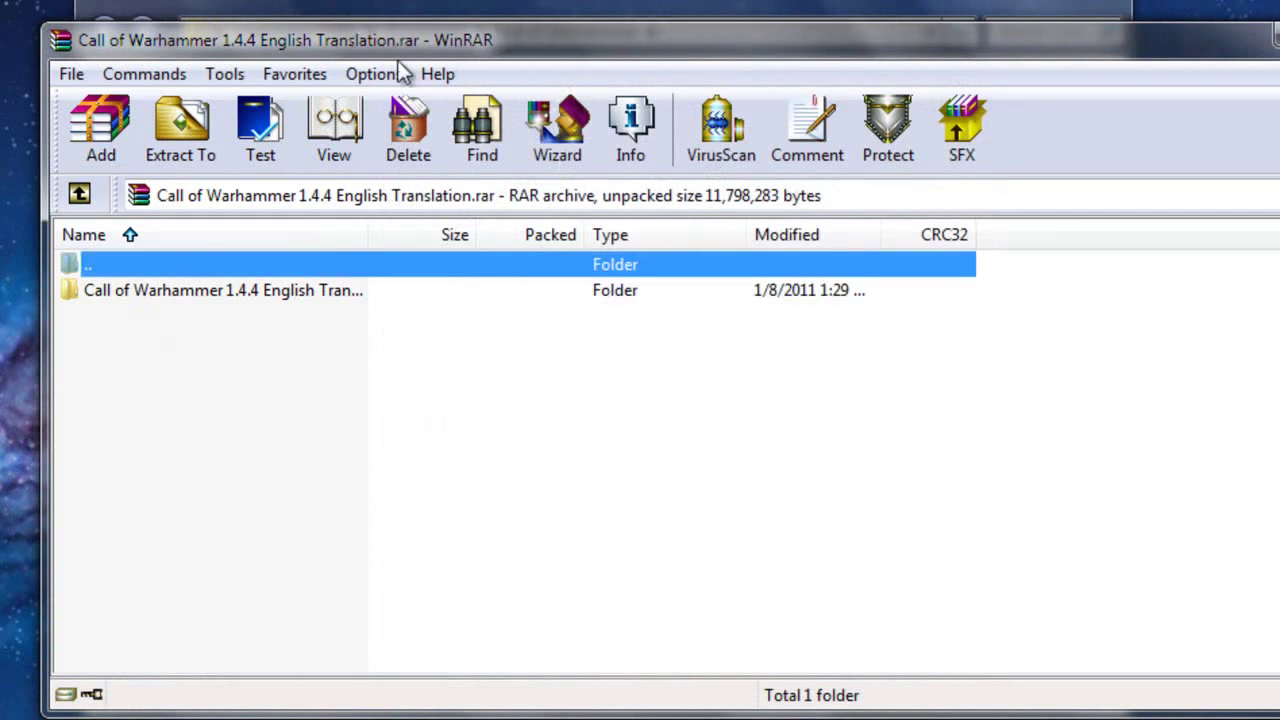
# Step: Close the archive and open the Call of Warhammer 1.4.4 English Translation's data folder
pyautogui.hotkey('alt', 'F4')
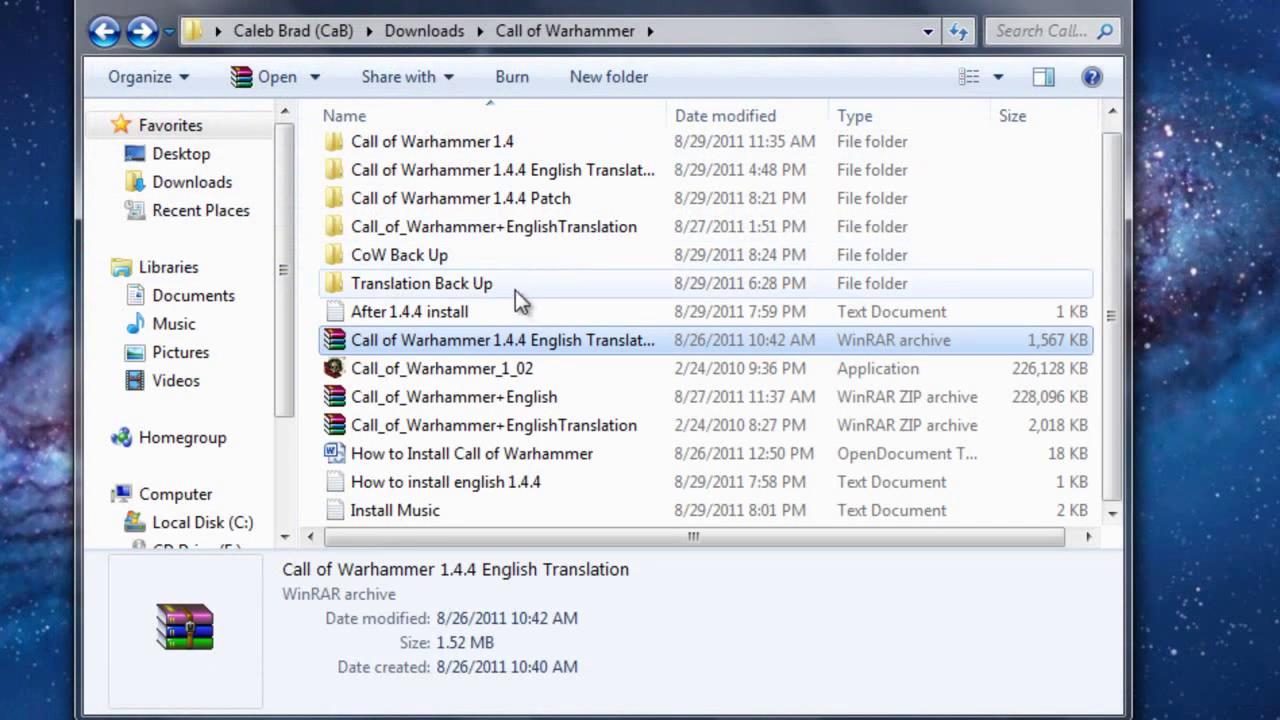
pyautogui.scroll(1, 545, 340)
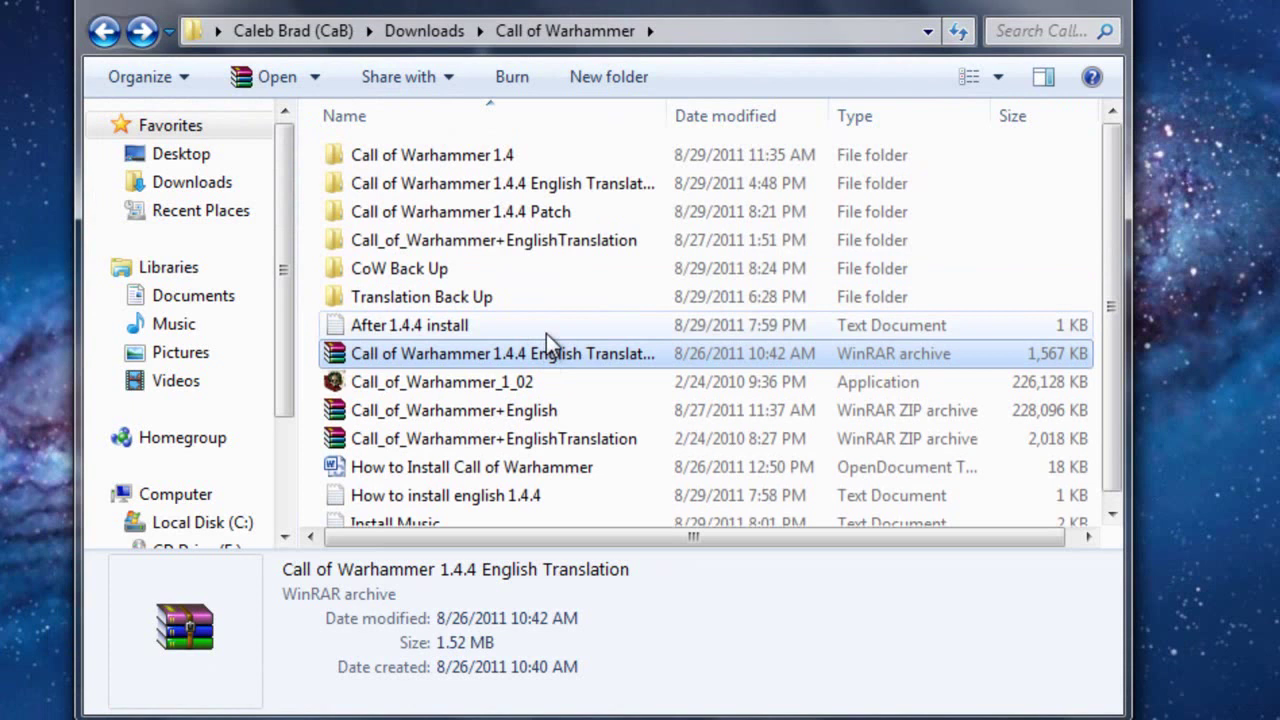
pyautogui.doubleClick(587, 186)
pyautogui.doubleClick(556, 158)
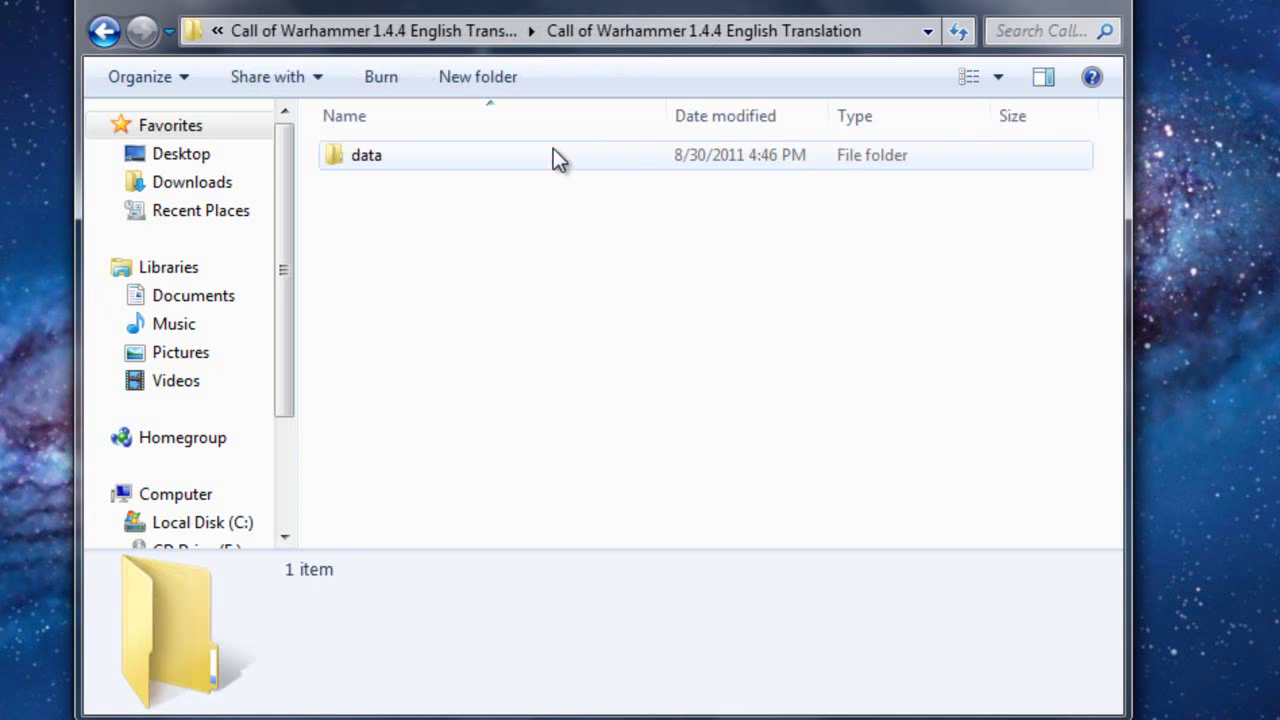
pyautogui.doubleClick(536, 156)
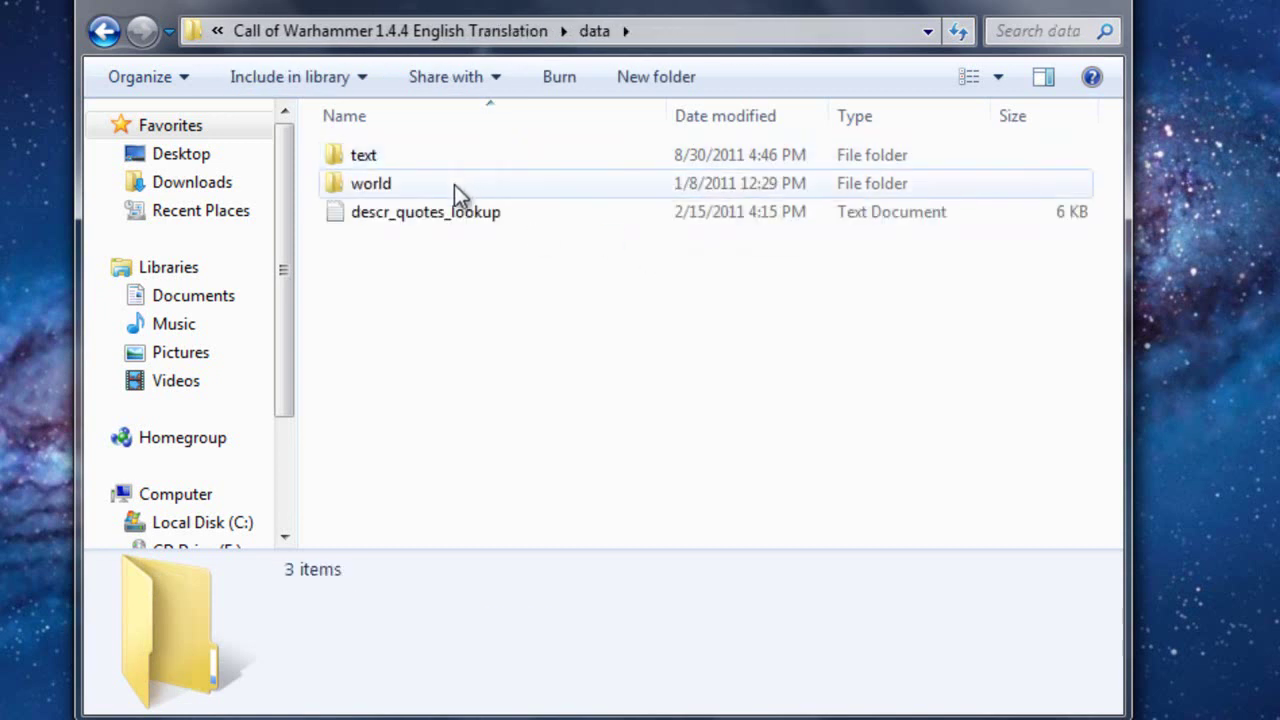
# Step: In a second window, browse to C:\Program Files (x86)\SEGA\Medieval II Total War\mods\Call_of_Warhammer (2)
pyautogui.press('super')
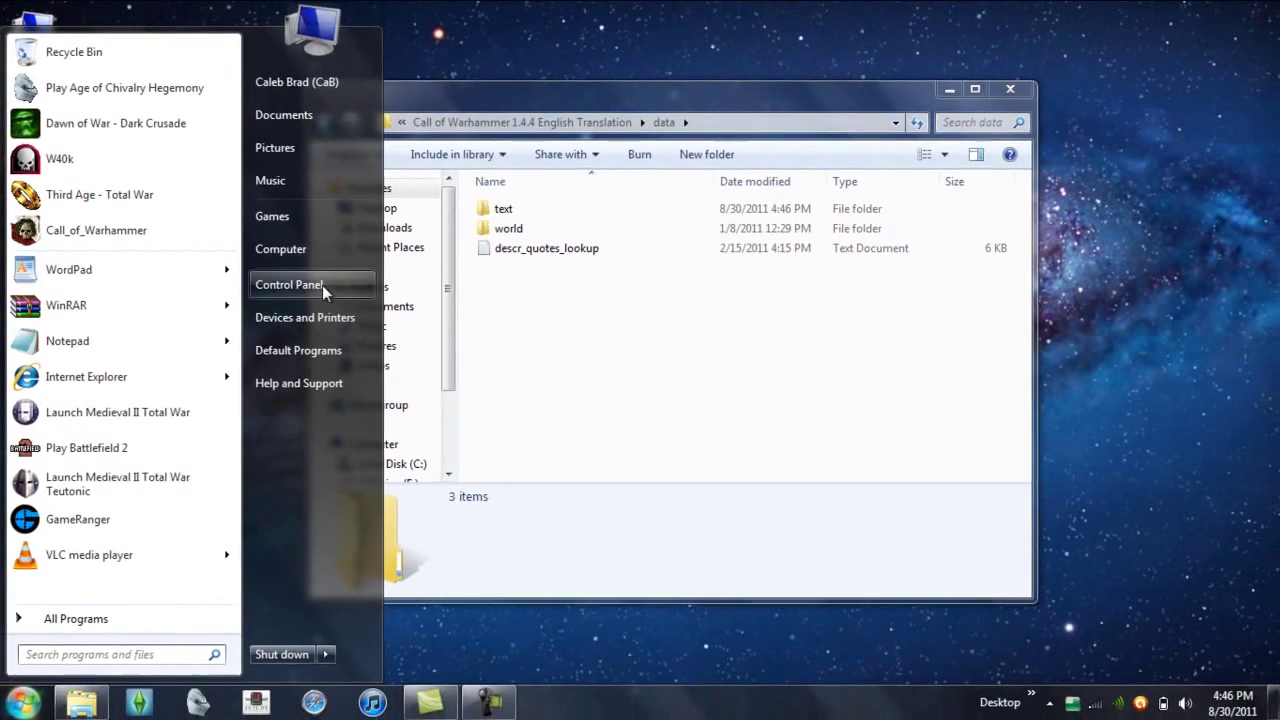
pyautogui.click(100, 224)
pyautogui.doubleClick(615, 245)
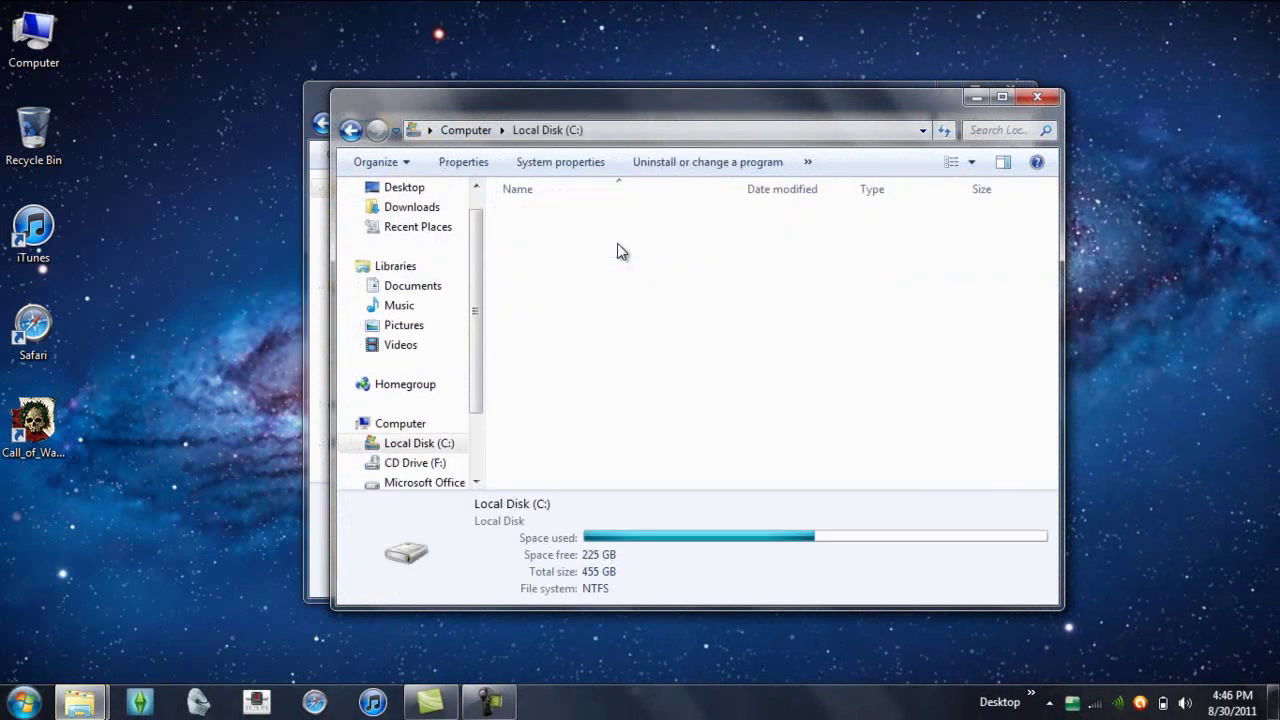
pyautogui.scroll(-1, 640, 395)
pyautogui.doubleClick(568, 404)
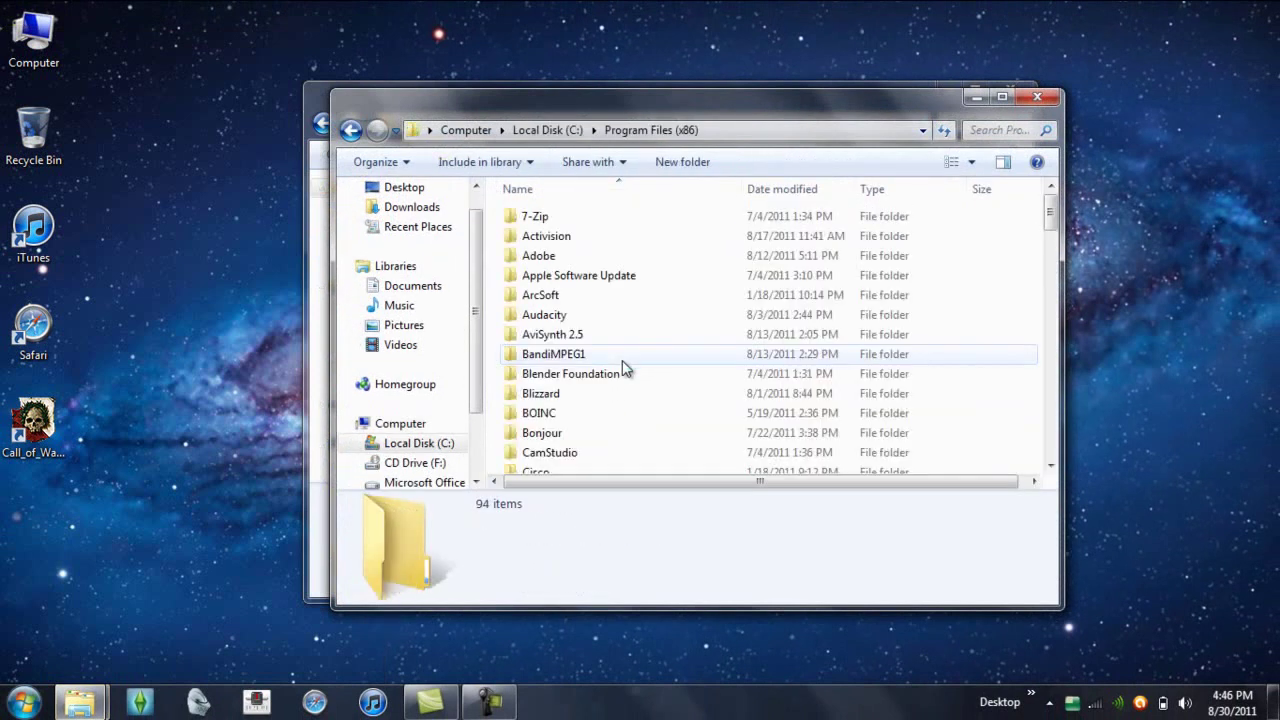
pyautogui.scroll(-20, 630, 362)
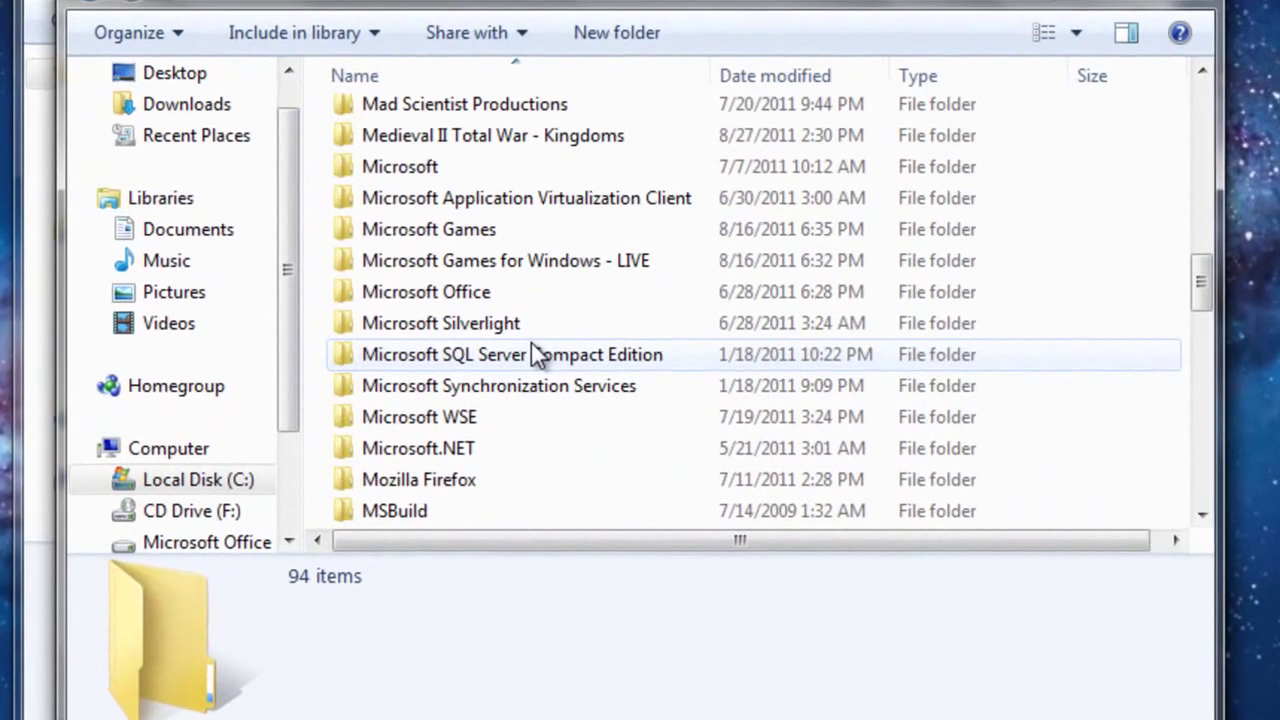
pyautogui.doubleClick(400, 450)
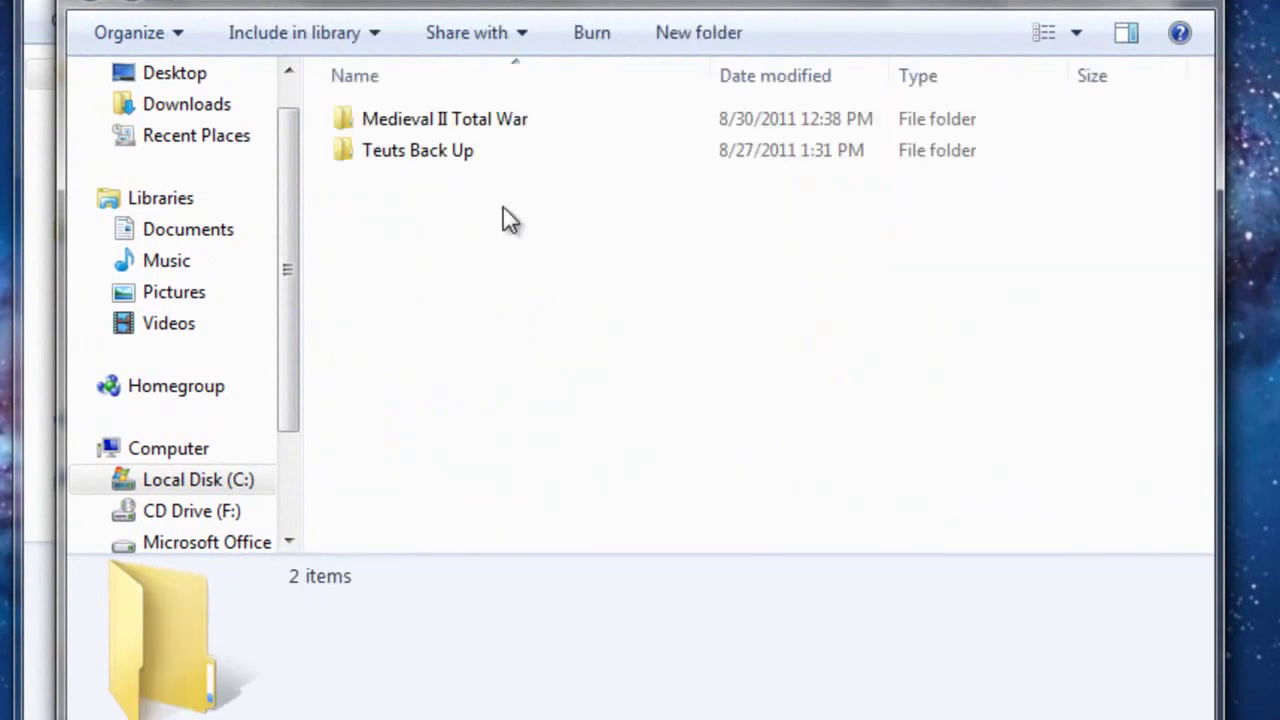
pyautogui.doubleClick(485, 120)
pyautogui.doubleClick(443, 274)
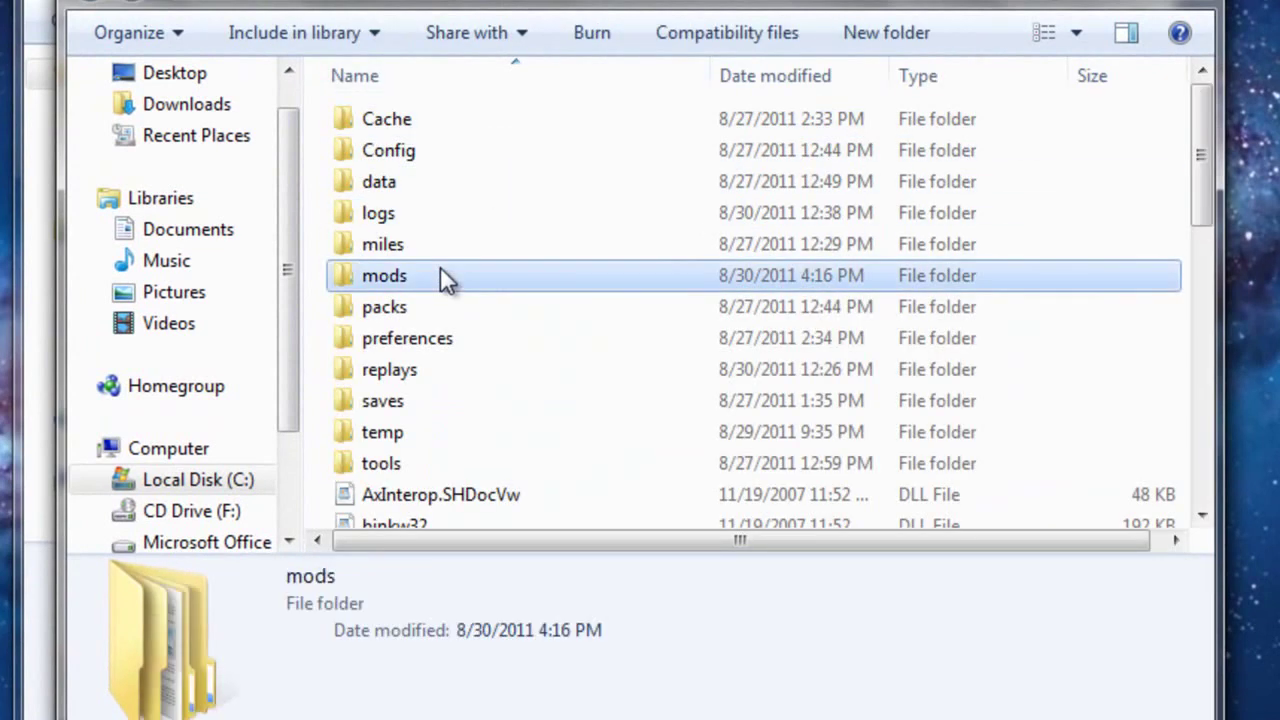
pyautogui.doubleClick(479, 215)
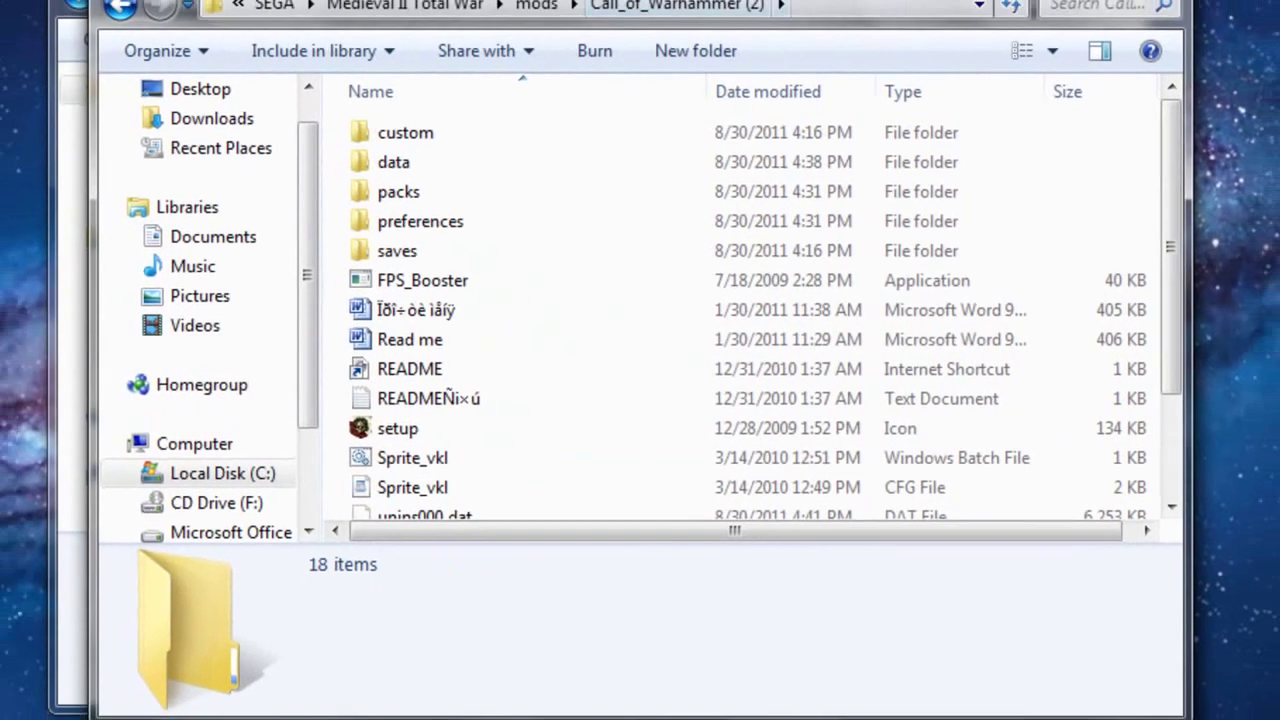
# Step: Open the mod's data folder and arrange it beside the translation's data window
pyautogui.click(382, 164)
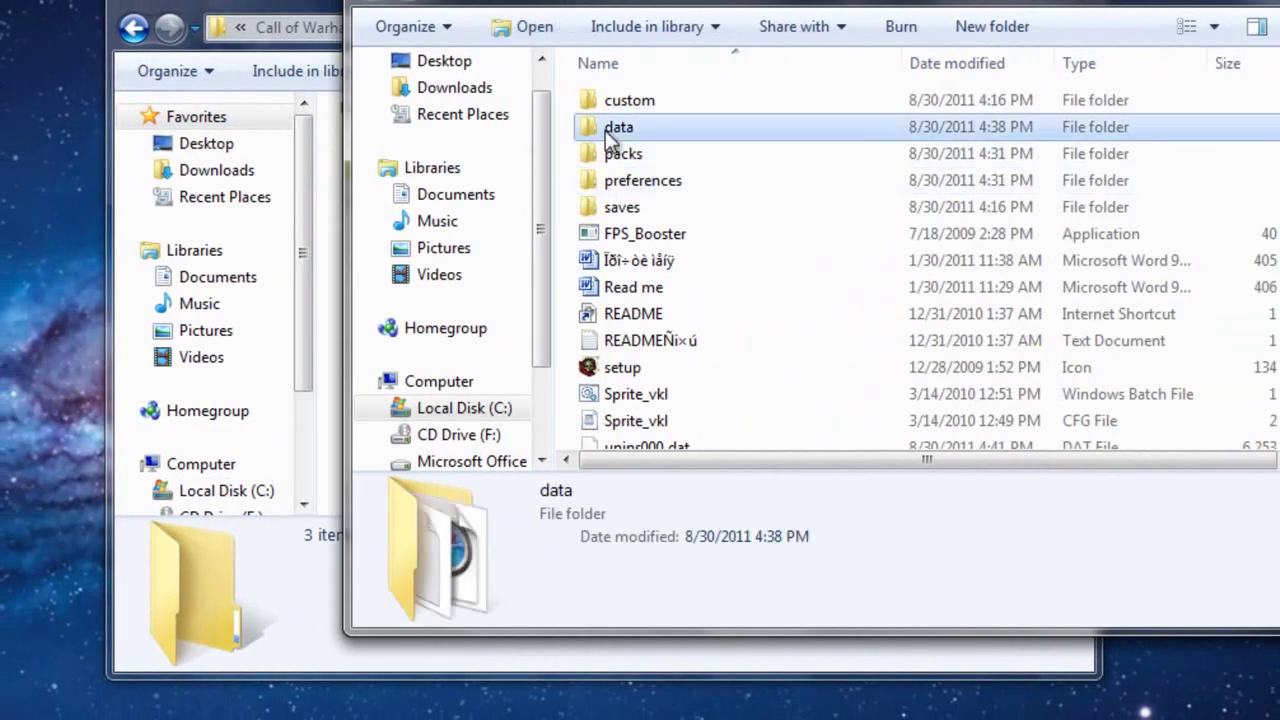
pyautogui.doubleClick(605, 130)
pyautogui.click(615, 5)
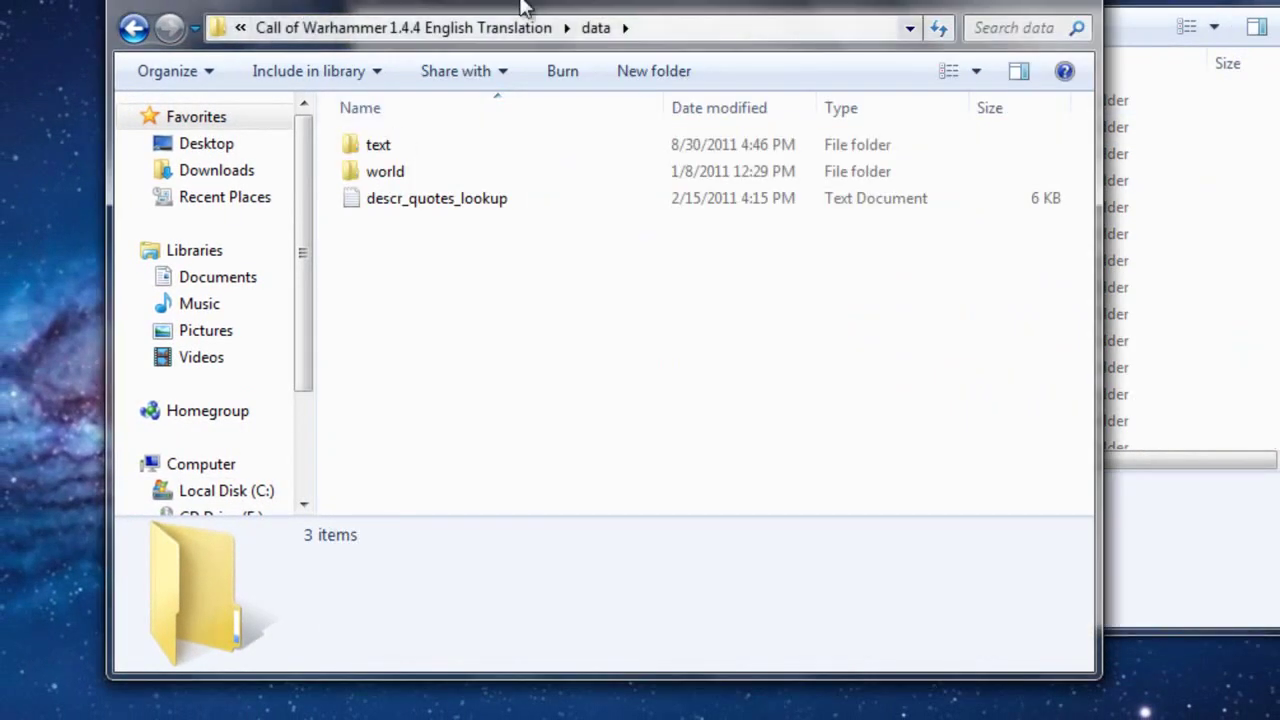
pyautogui.moveTo(615, 5); pyautogui.dragTo(215, 5)
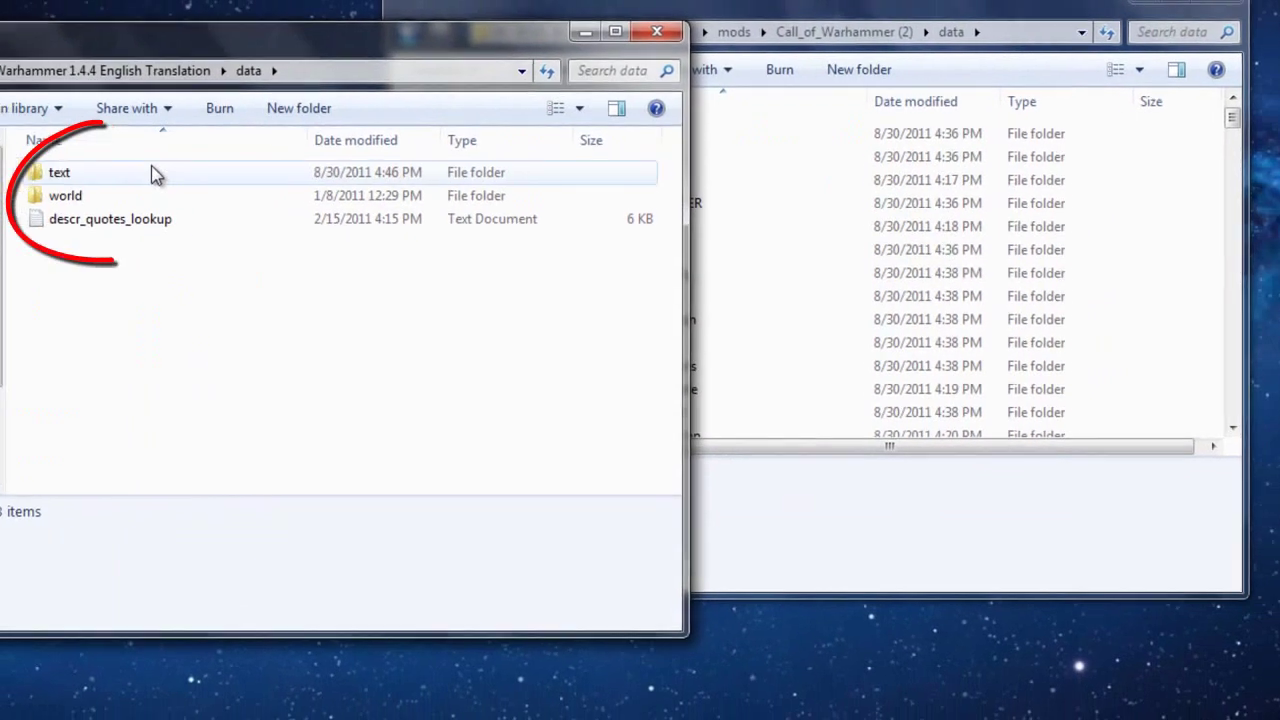
pyautogui.click(100, 145)
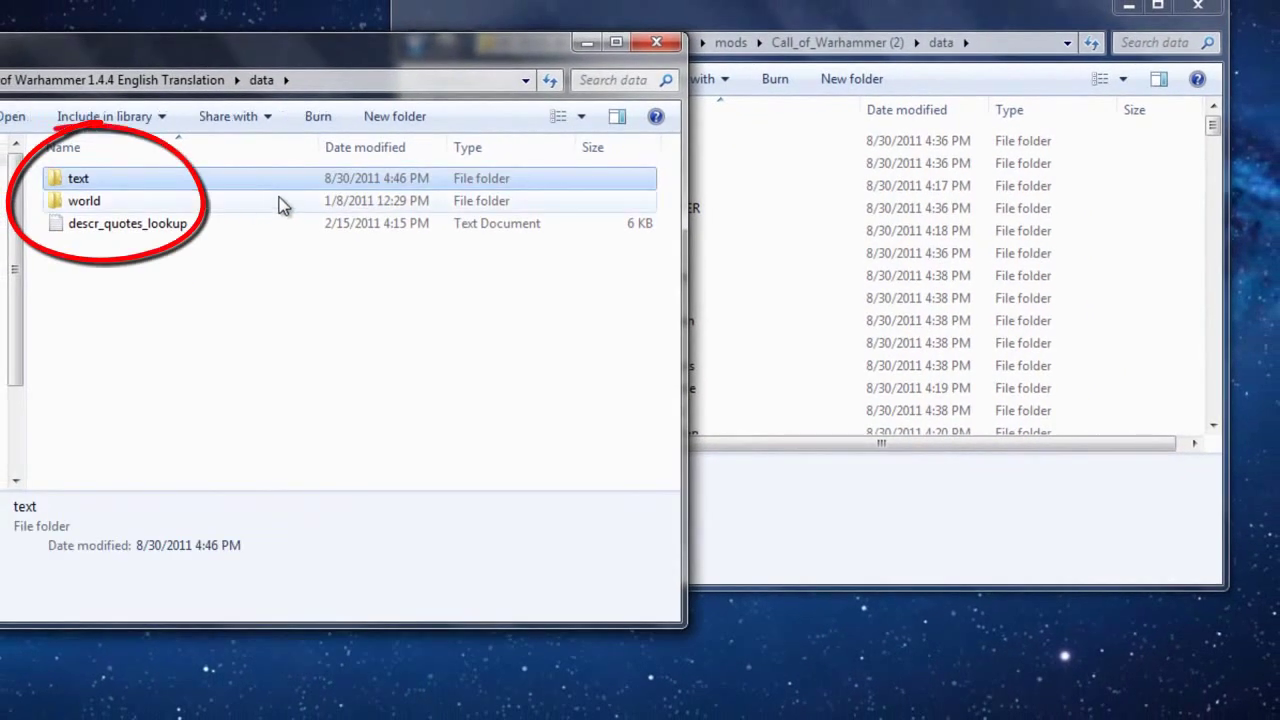
pyautogui.moveTo(450, 50); pyautogui.dragTo(763, 152)
pyautogui.click(697, 25)
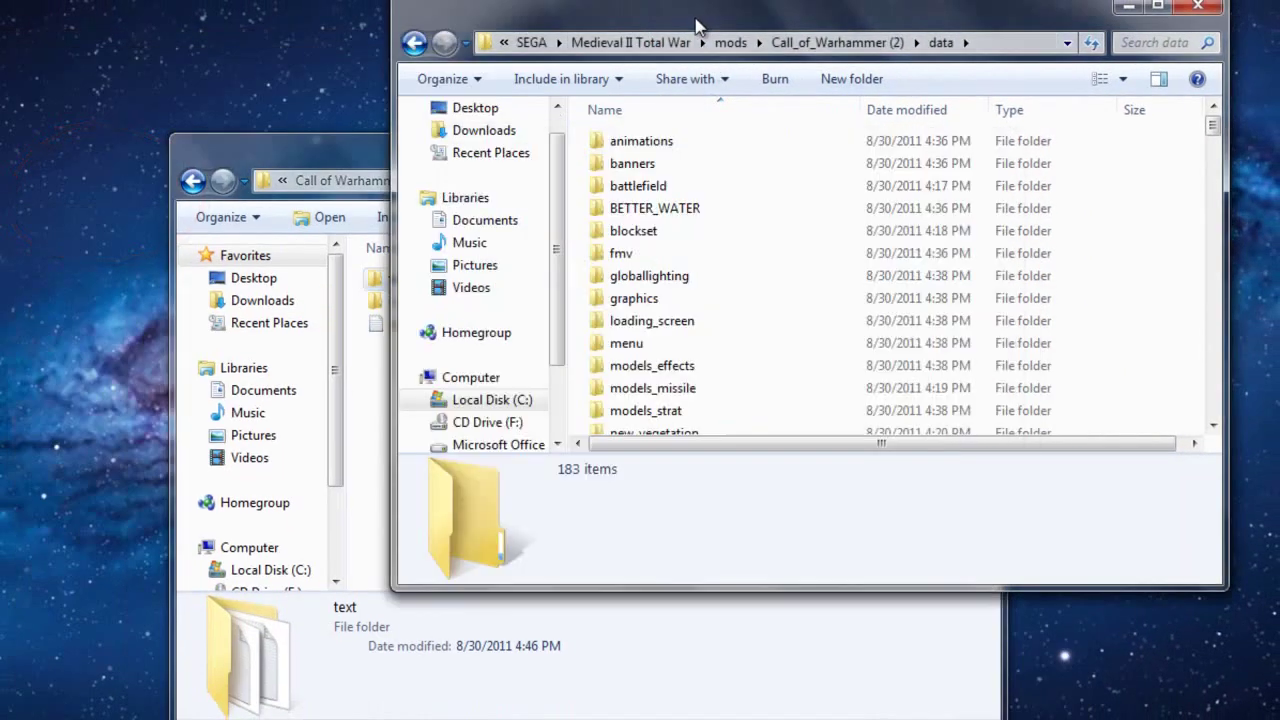
pyautogui.click(412, 44)
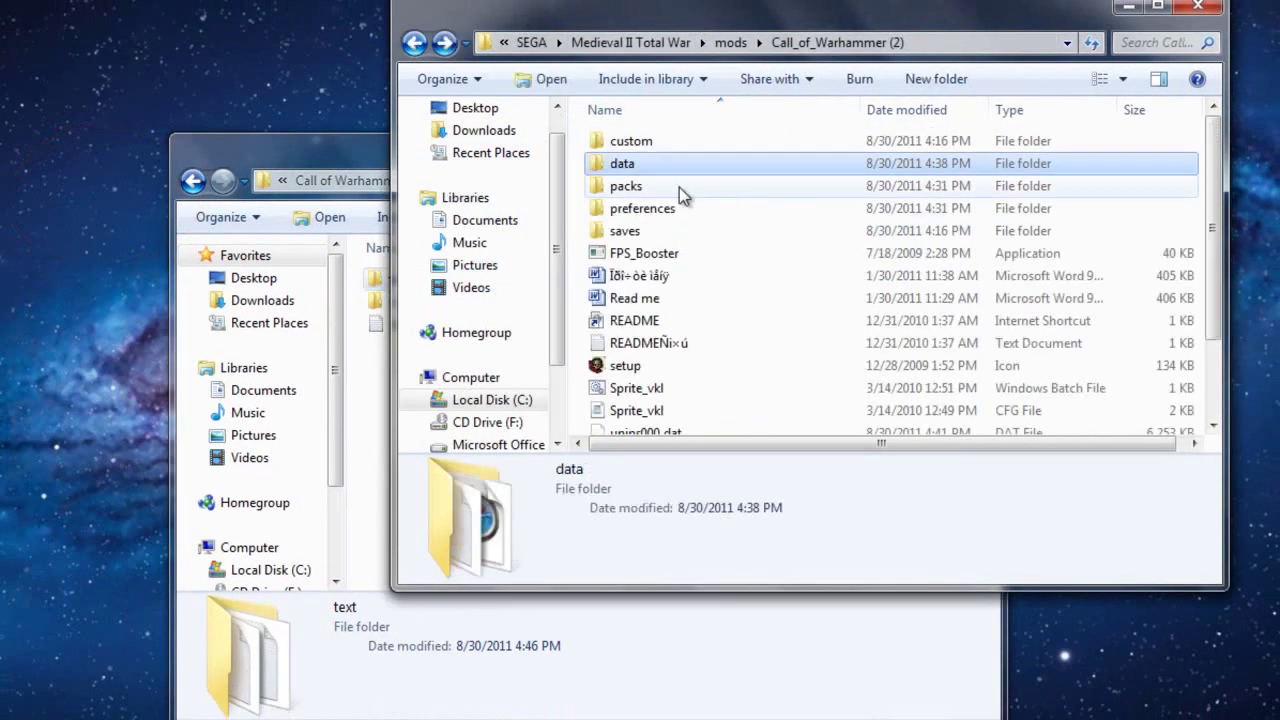
pyautogui.doubleClick(625, 165)
pyautogui.click(328, 165)
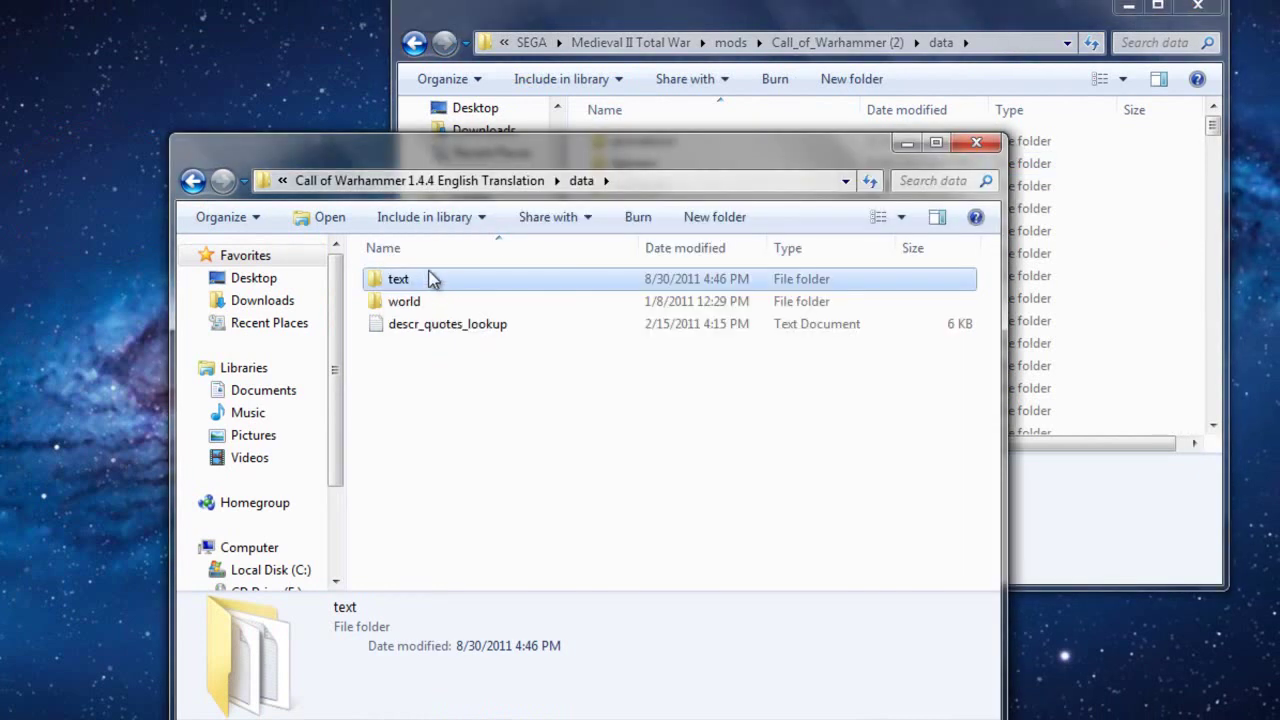
# Step: Move the translation's text folder into the mod's data folder, replacing the existing text files
pyautogui.moveTo(448, 289); pyautogui.dragTo(1071, 509)
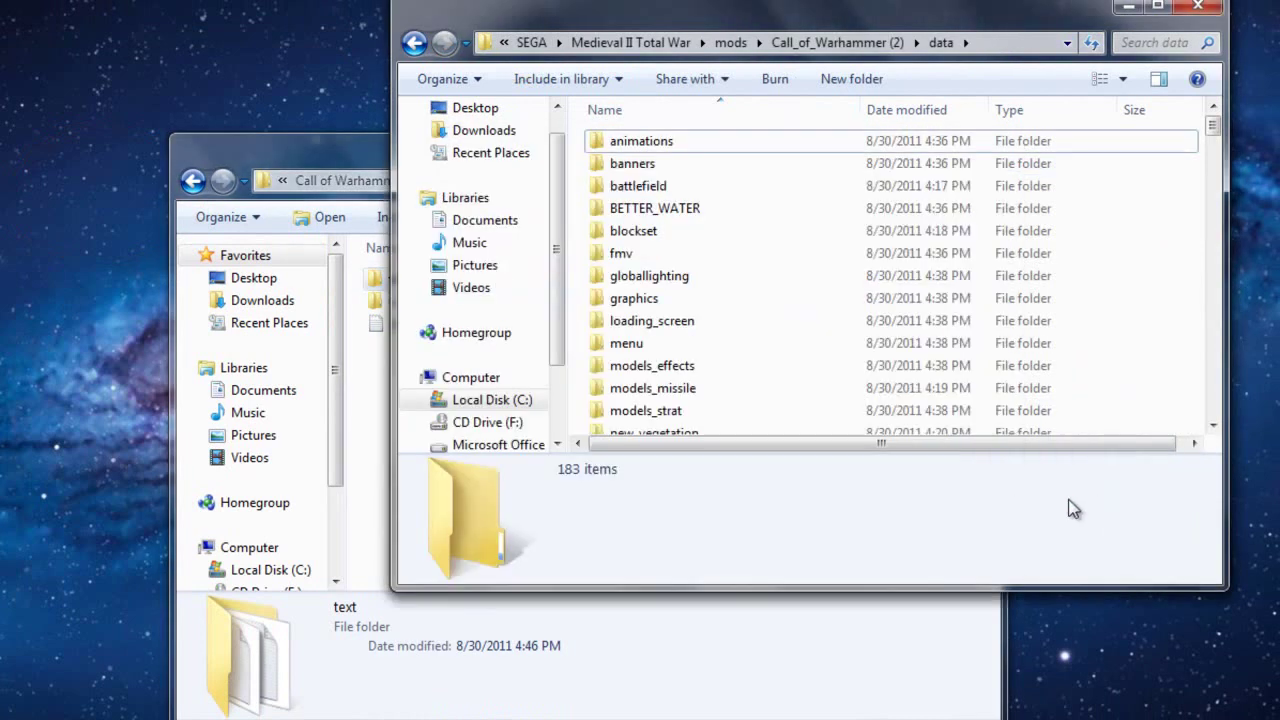
pyautogui.click(619, 678)
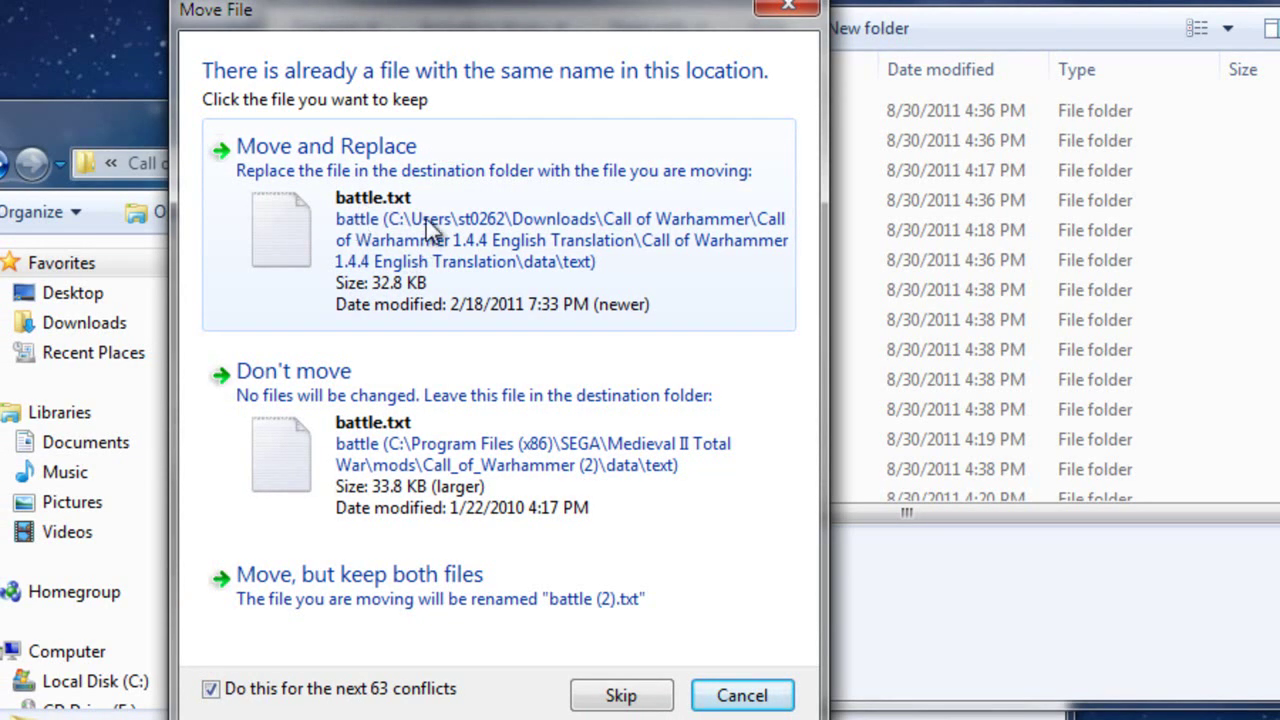
pyautogui.click(389, 226)
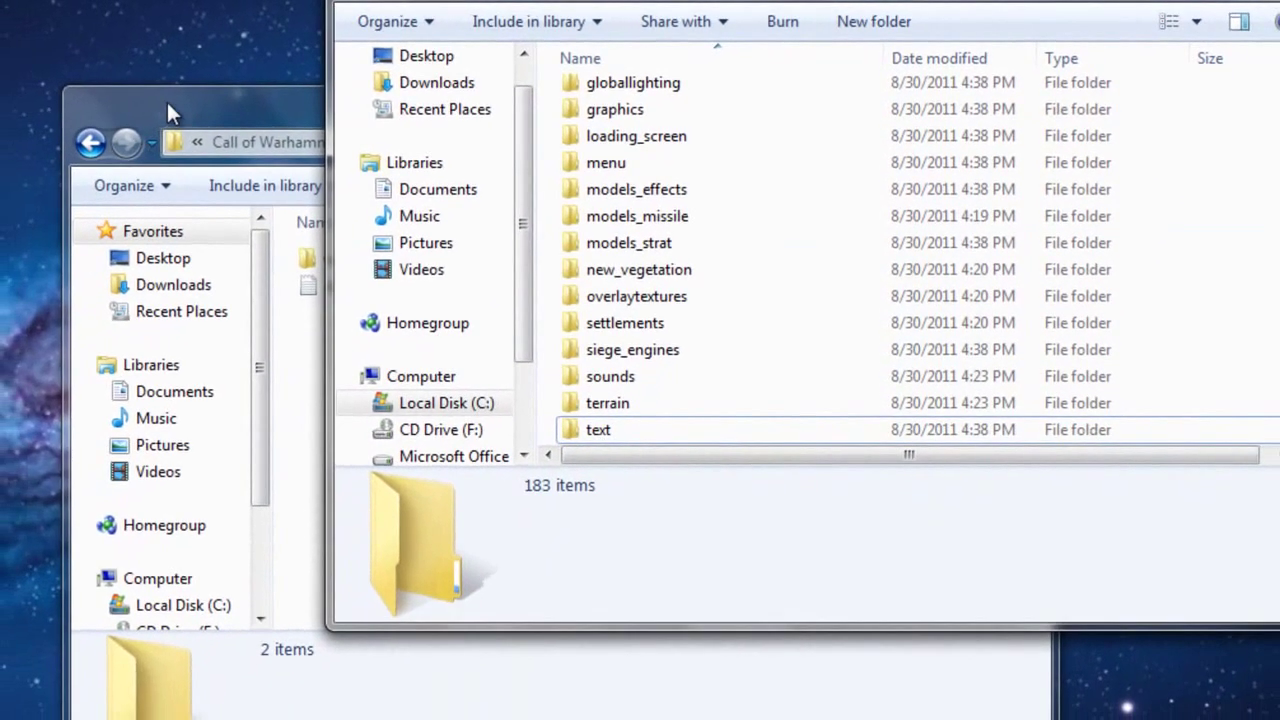
# Step: Reposition the translation and mod data windows so both are visible
pyautogui.click(78, 118)
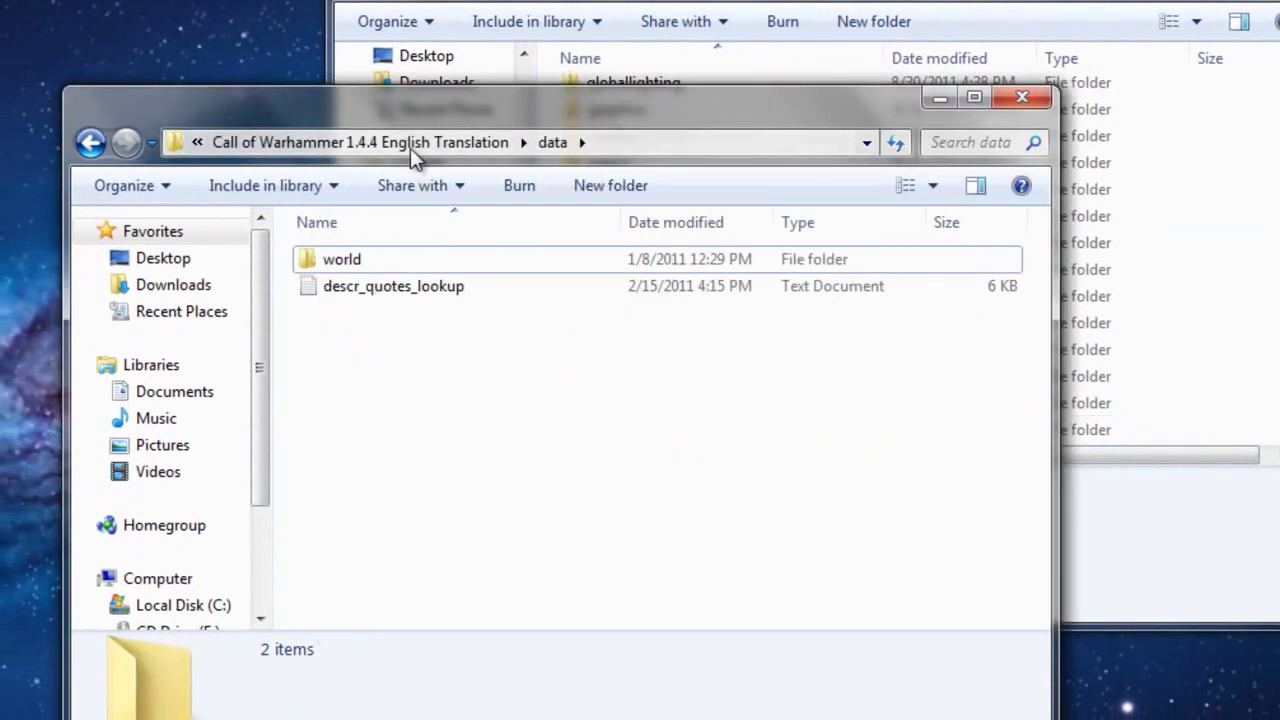
pyautogui.moveTo(584, 106); pyautogui.dragTo(461, 32)
pyautogui.click(470, 2)
pyautogui.scroll(1, 800, 260)
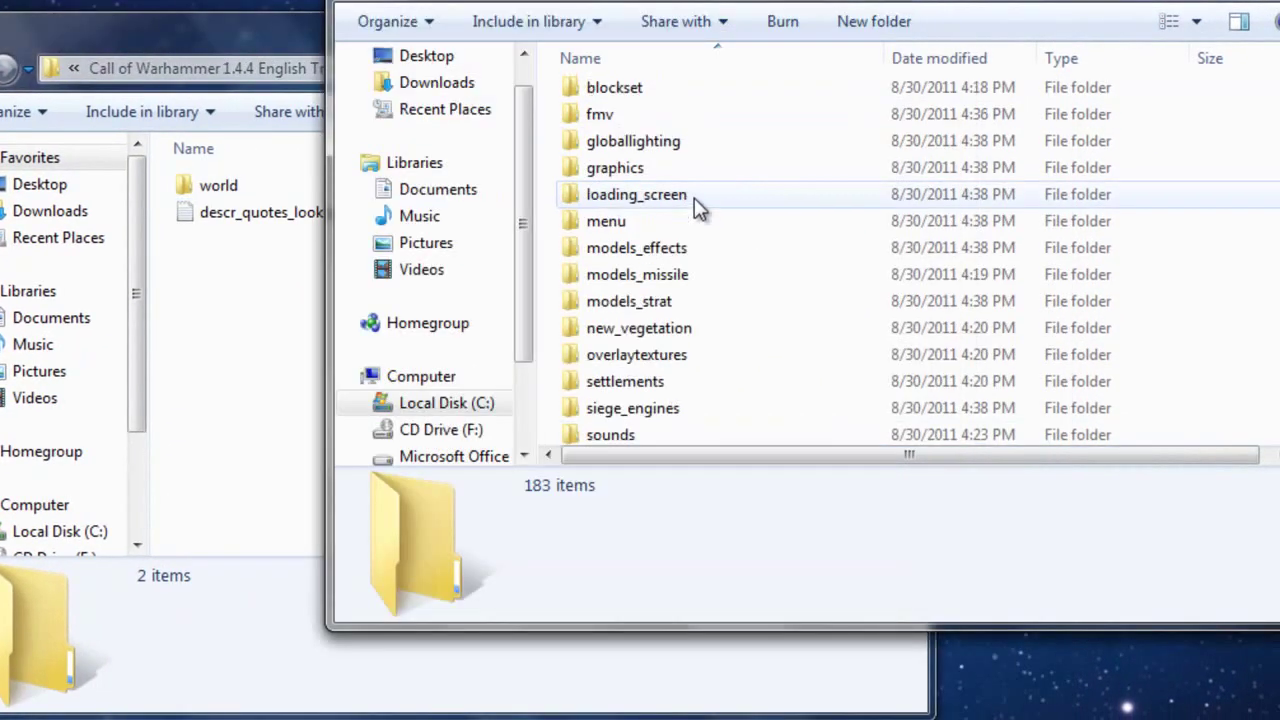
# Step: Merge the translation's world folder into the mod's data, replacing all conflicts such as descr_strat.txt
pyautogui.click(229, 189)
pyautogui.moveTo(297, 194)
pyautogui.mouseDown()
pyautogui.moveTo(966, 545)
pyautogui.moveTo(1049, 533)
pyautogui.mouseUp()
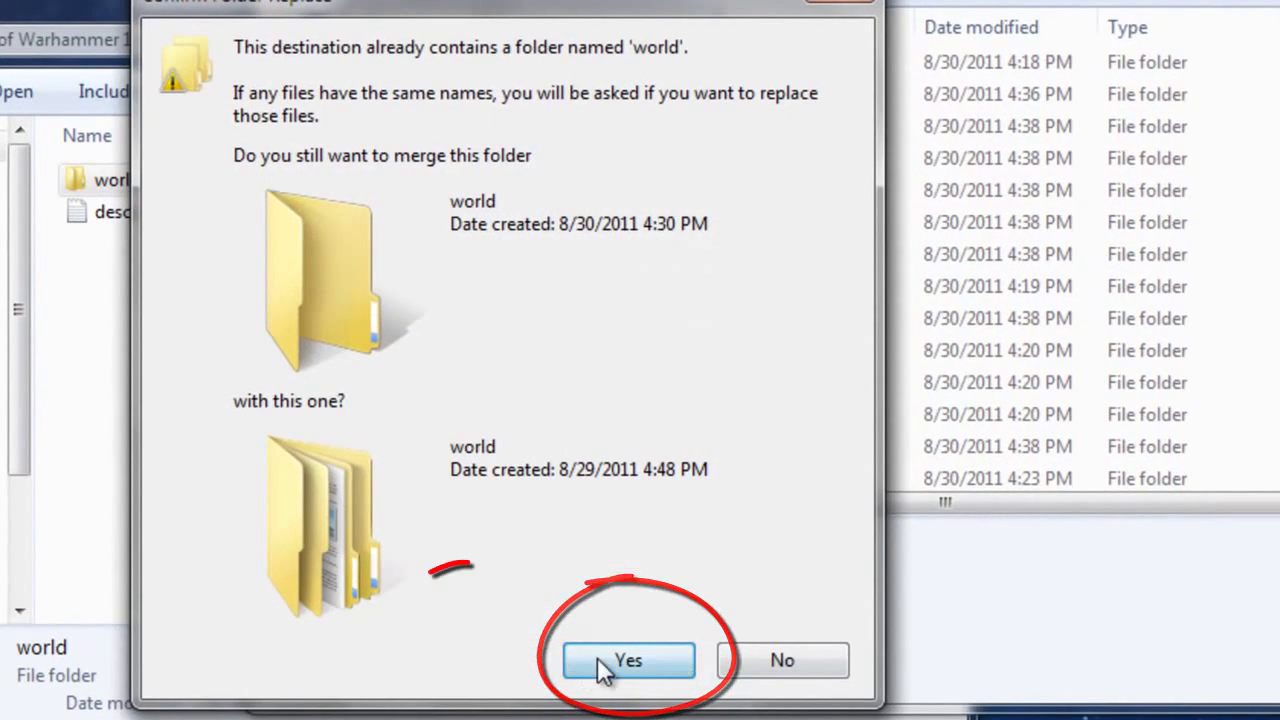
pyautogui.click(598, 657)
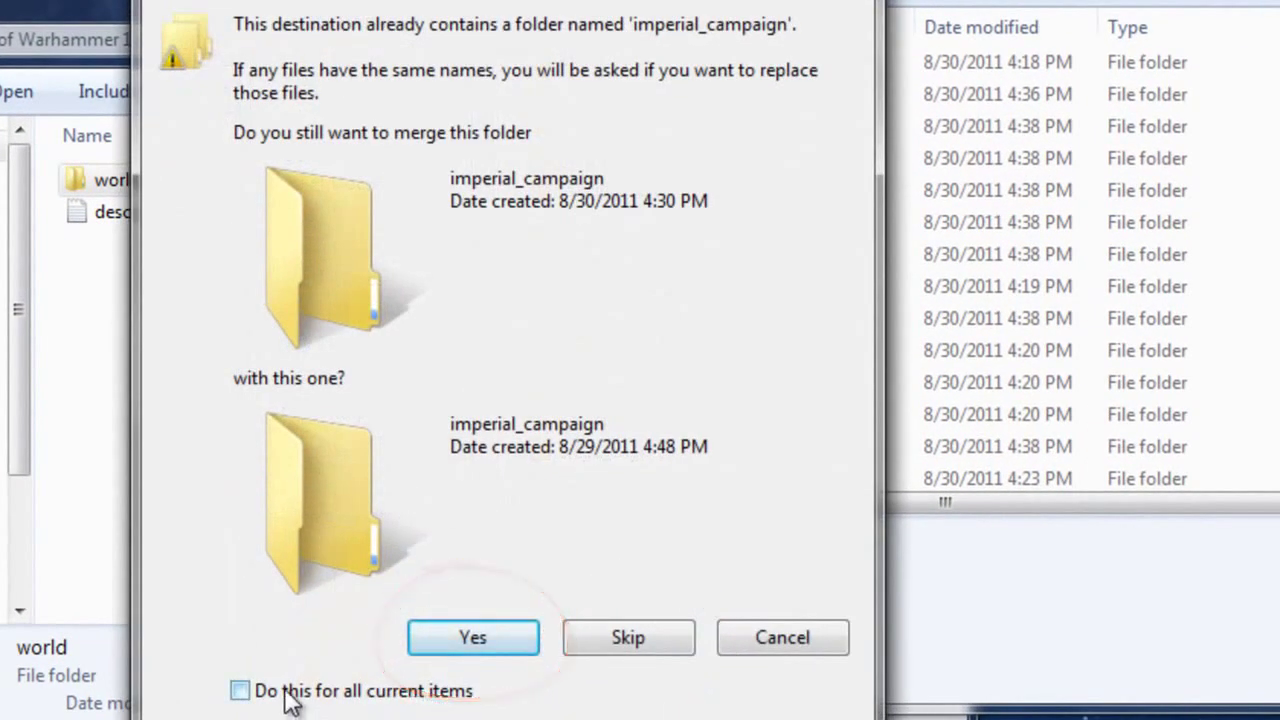
pyautogui.click(473, 637)
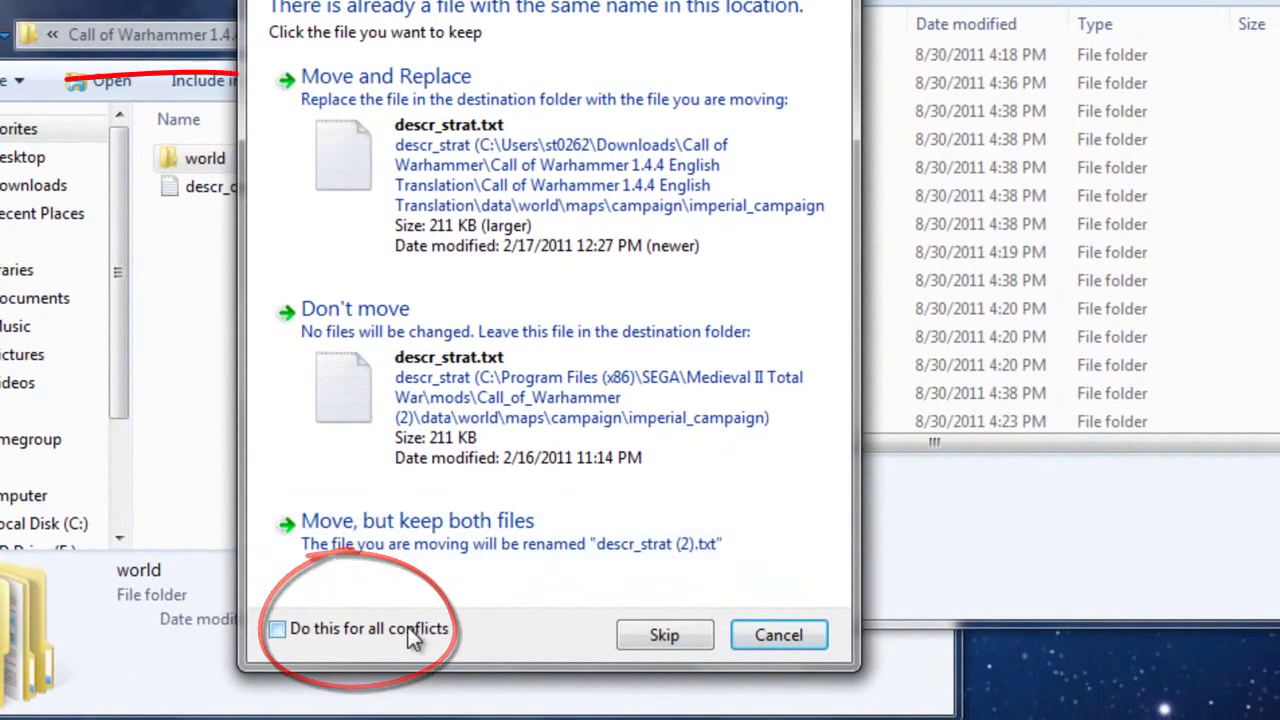
pyautogui.click(408, 627)
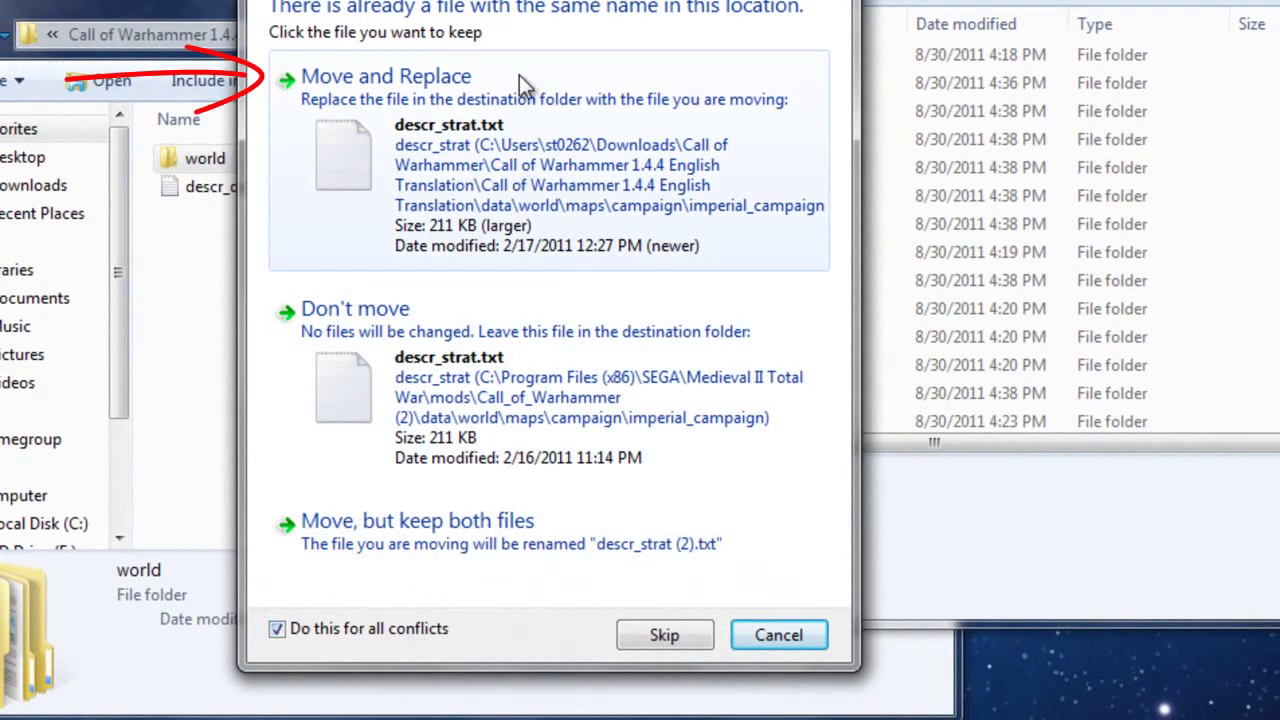
pyautogui.click(520, 150)
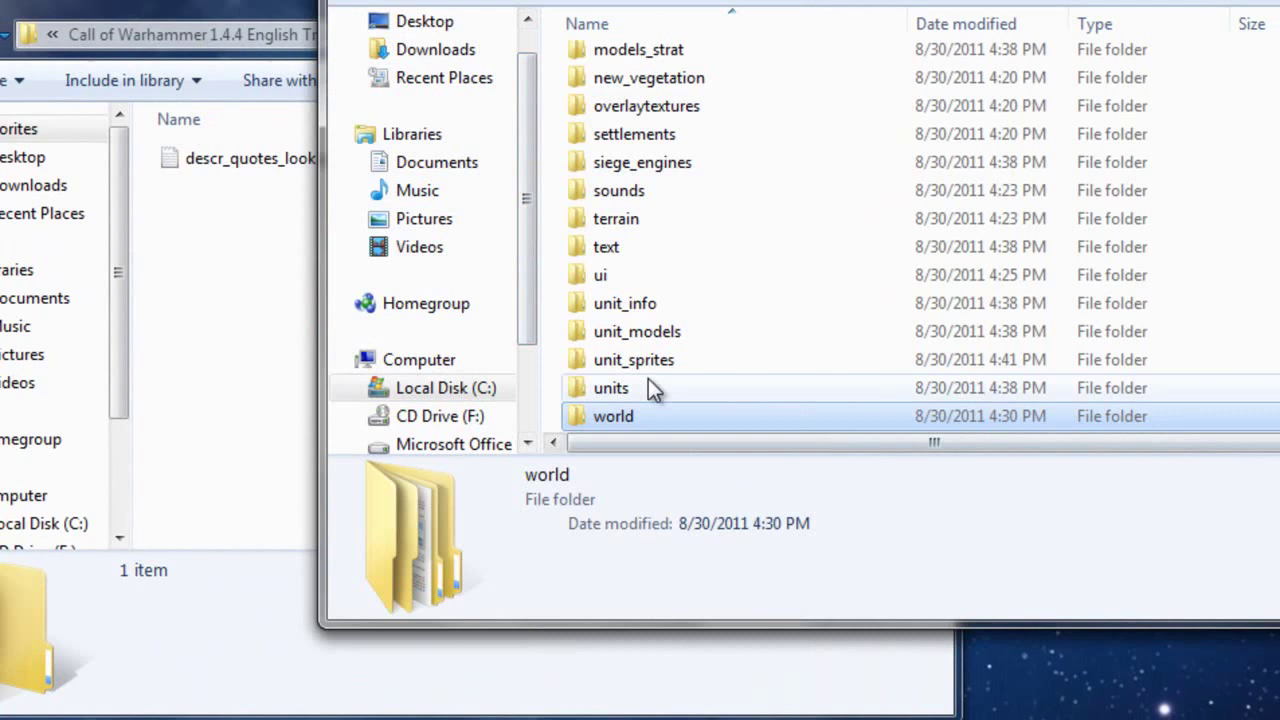
pyautogui.scroll(5, 650, 380)
pyautogui.scroll(-1, 634, 257)
pyautogui.click(264, 161)
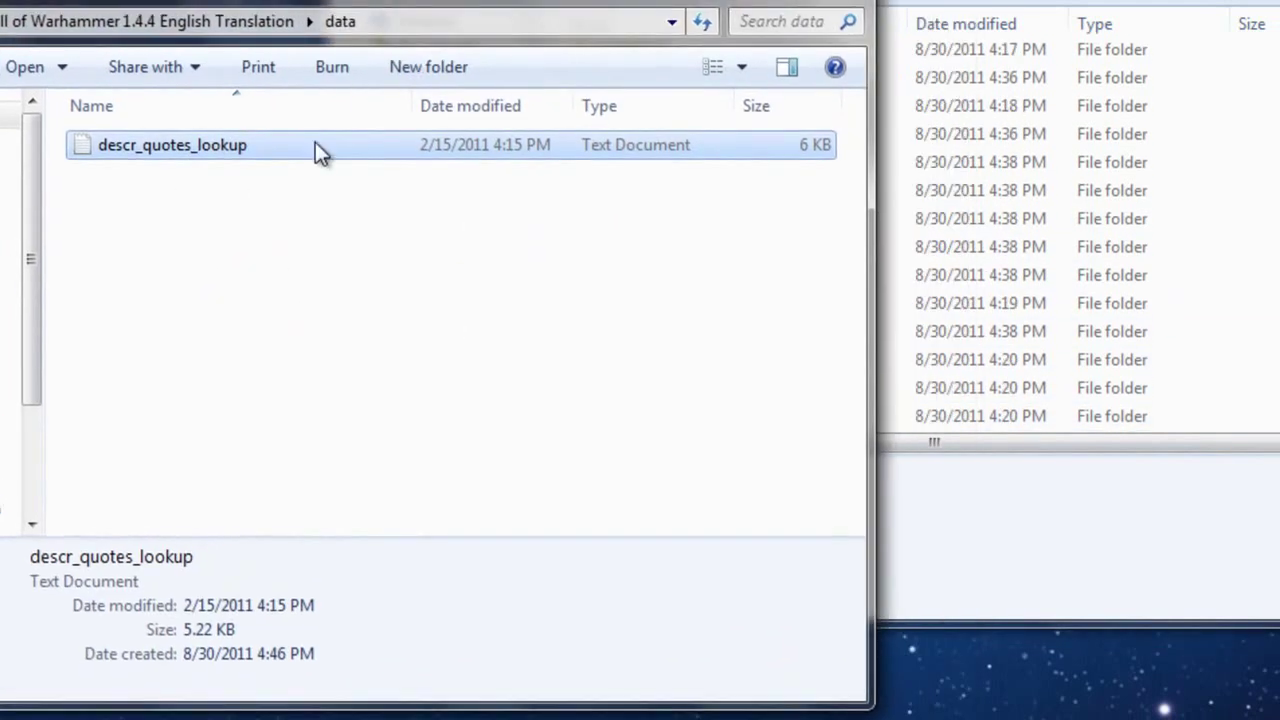
# Step: Move descr_quotes_lookup (5.22 KB) into the mod's data folder, replacing the older copy
pyautogui.moveTo(315, 147); pyautogui.dragTo(1004, 515)
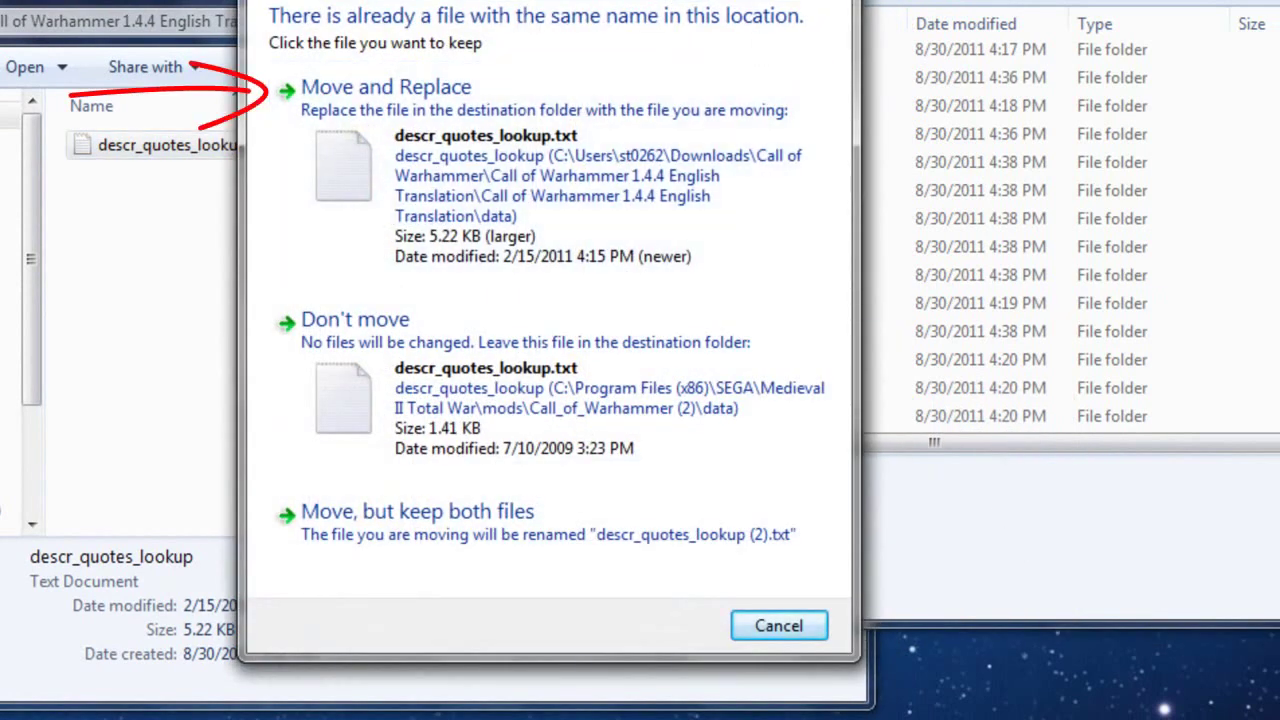
pyautogui.click(700, 100)
pyautogui.scroll(1, 797, 290)
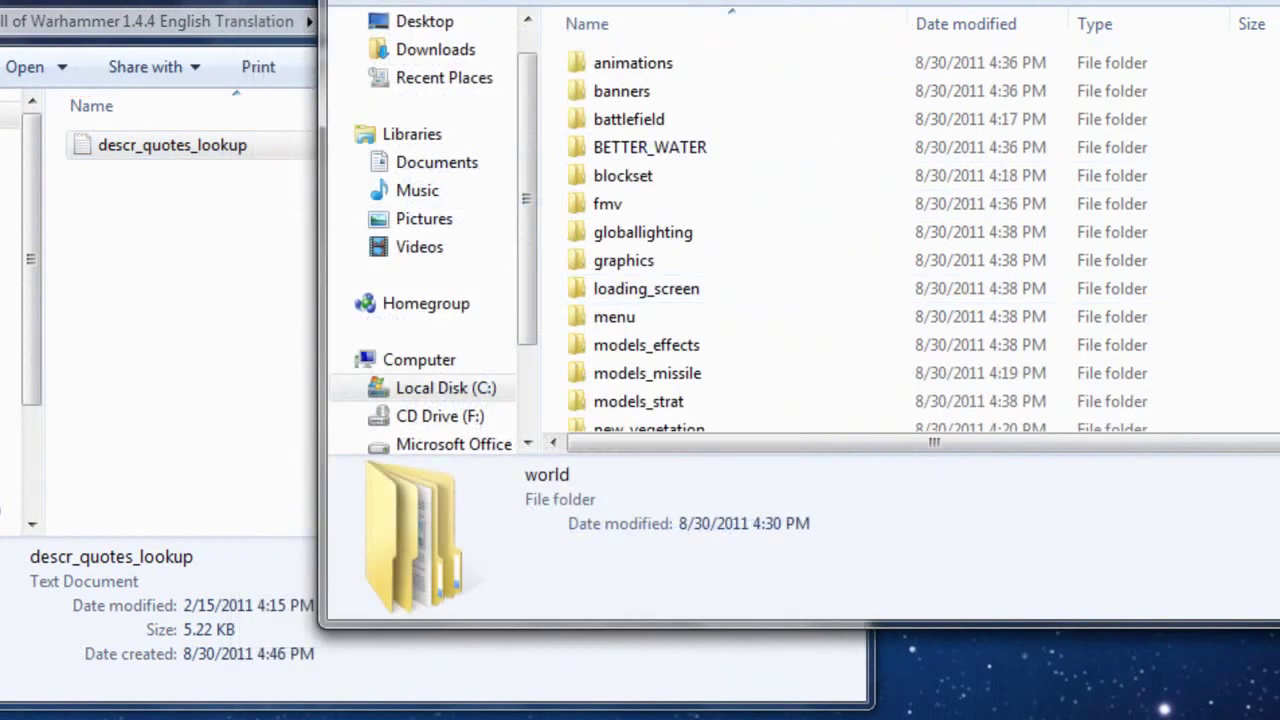
pyautogui.press('BackSpace')
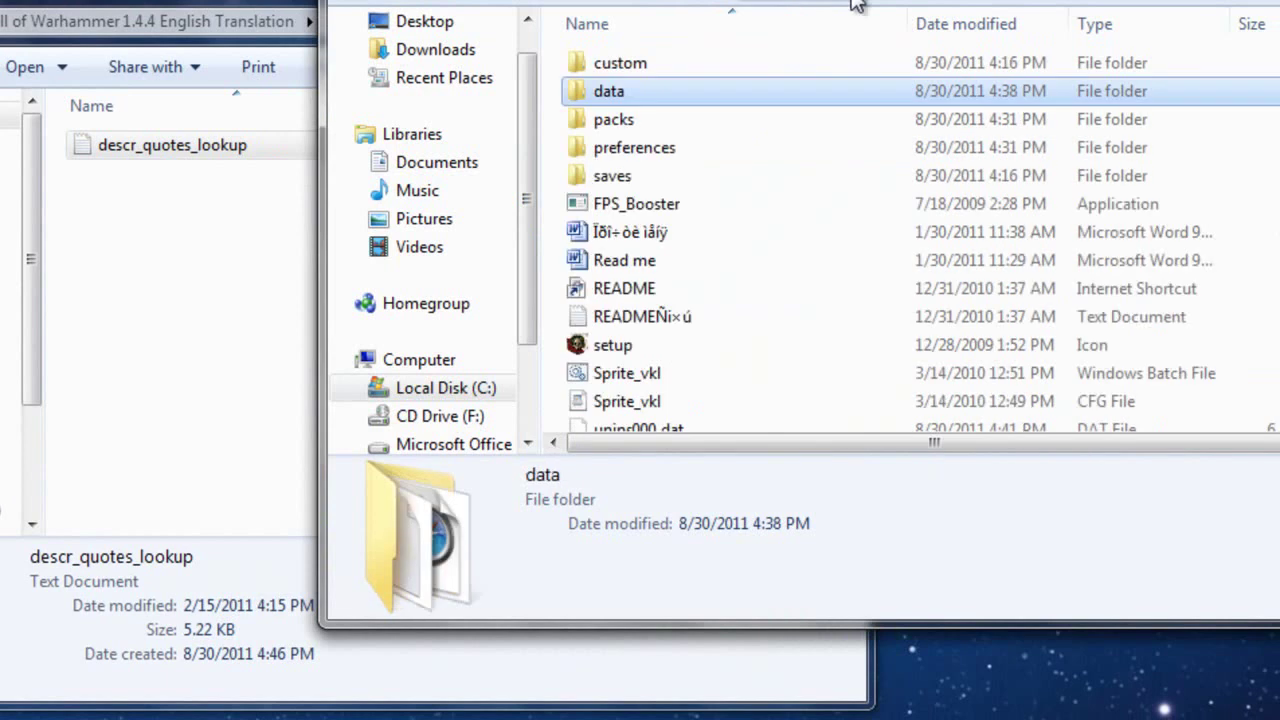
pyautogui.doubleClick(651, 92)
pyautogui.scroll(-20, 673, 210)
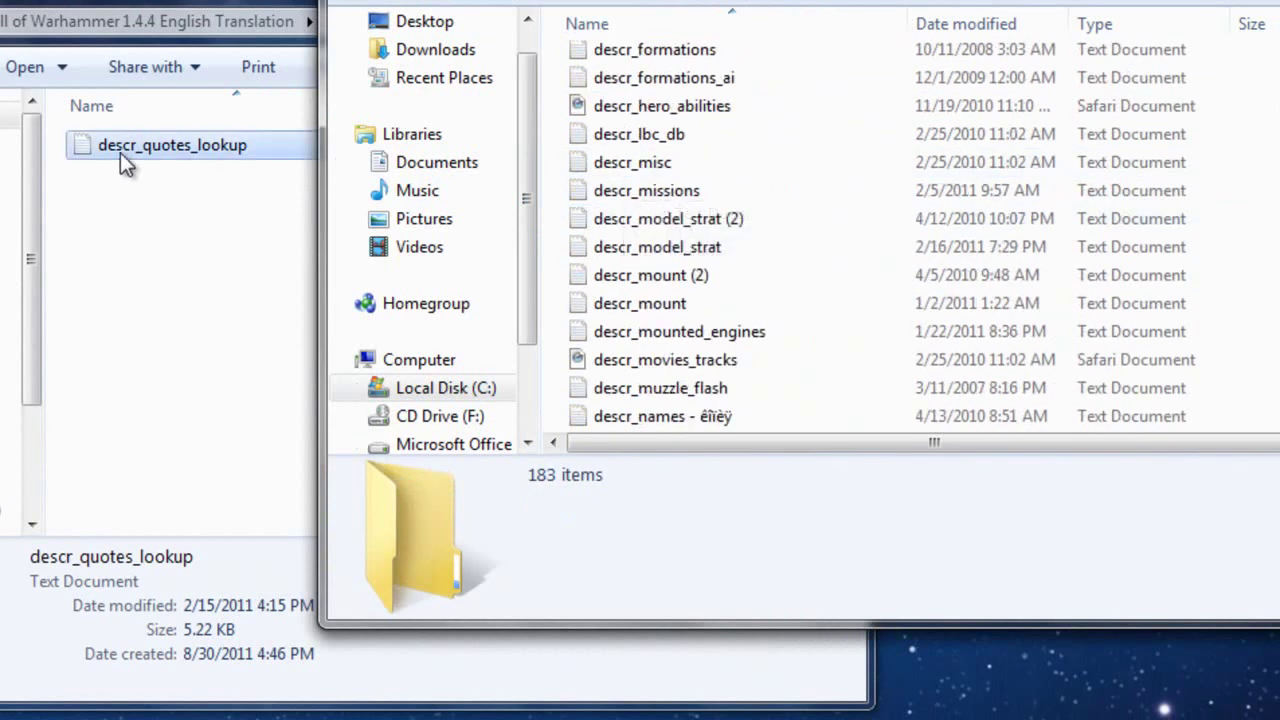
pyautogui.moveTo(503, 390); pyautogui.dragTo(737, 517)
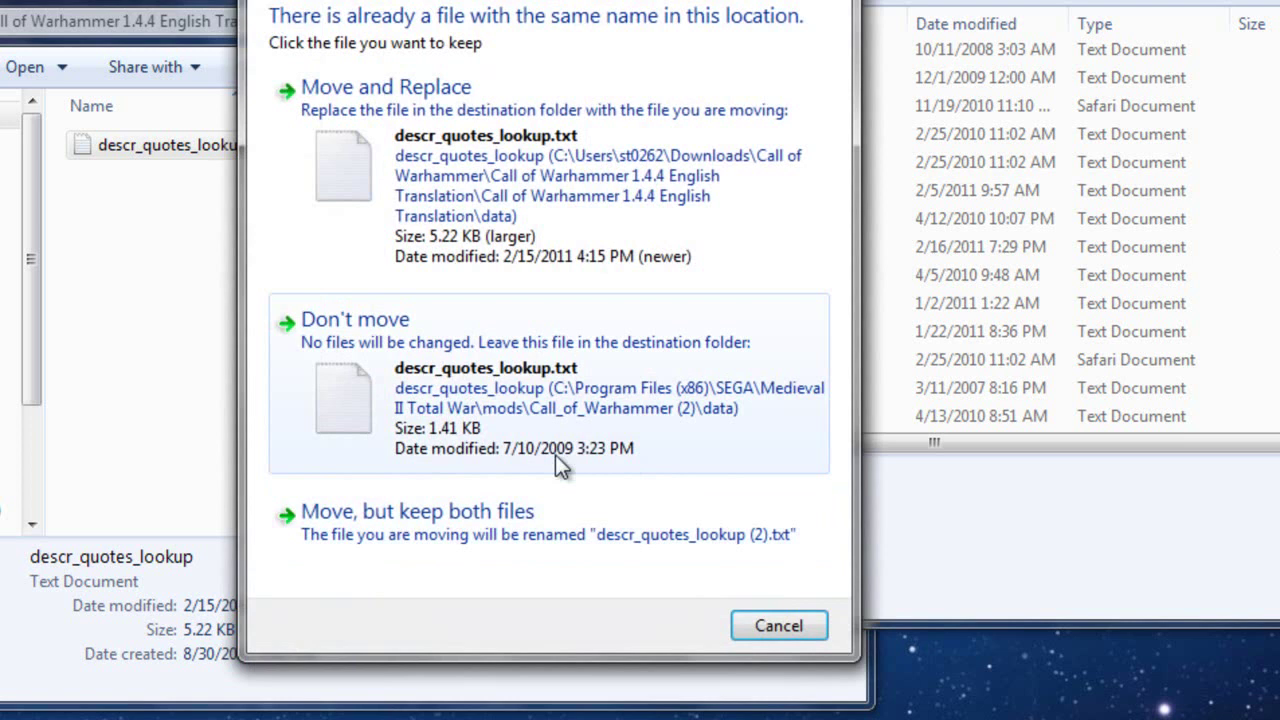
pyautogui.click(492, 174)
pyautogui.scroll(20, 900, 405)
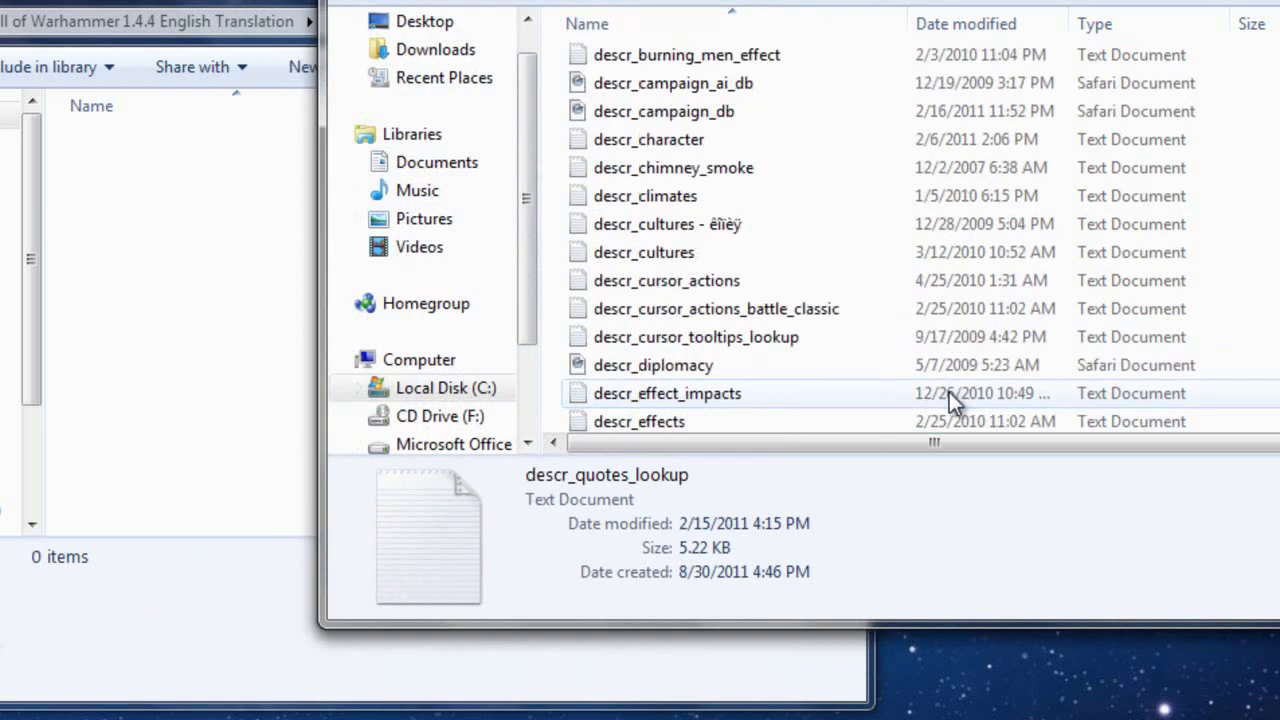
# Step: Delete the BETTER_WATER folder from the mod's data folder to the Recycle Bin
pyautogui.click(705, 156)
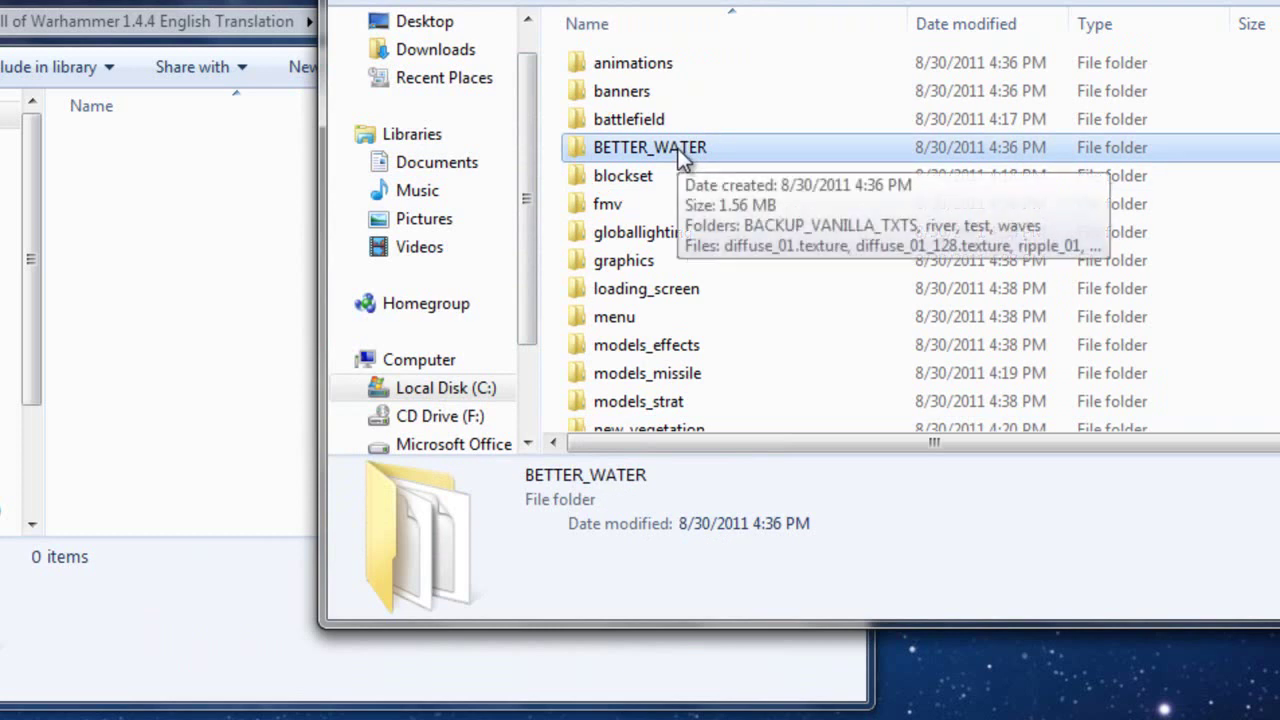
pyautogui.press('Delete')
pyautogui.click(655, 424)
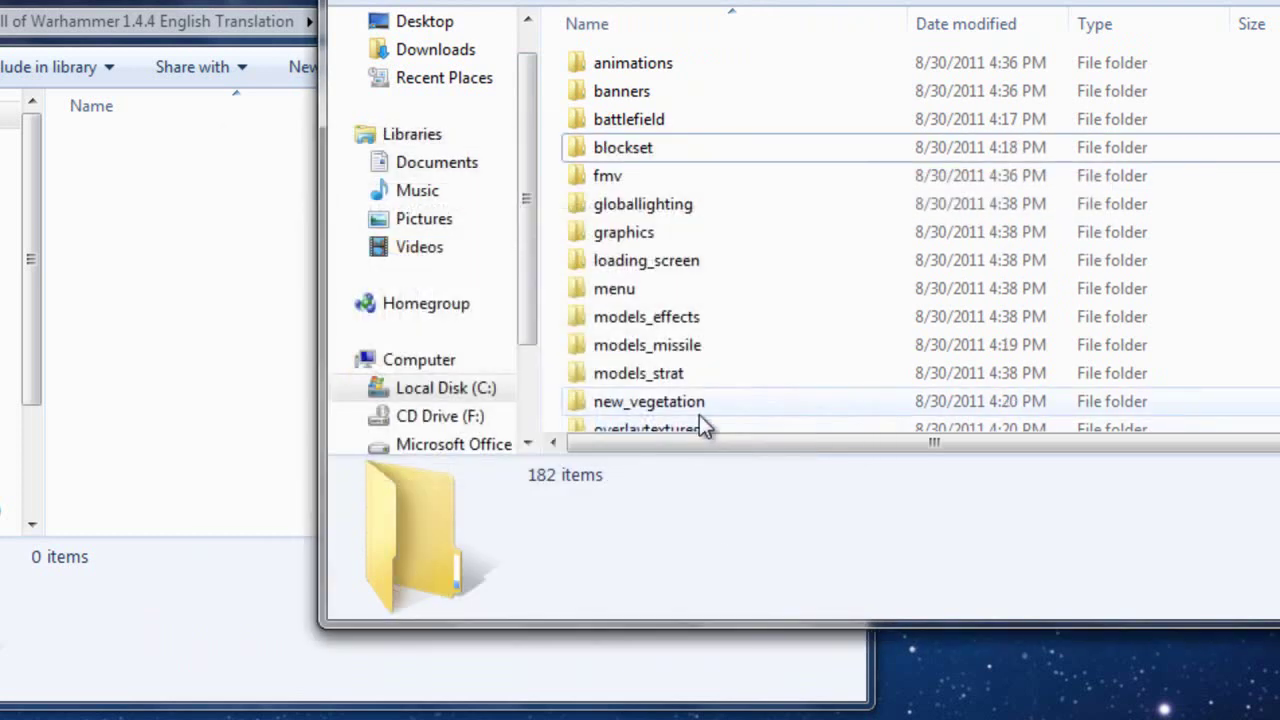
pyautogui.scroll(-5, 757, 270)
pyautogui.scroll(-2, 757, 270)
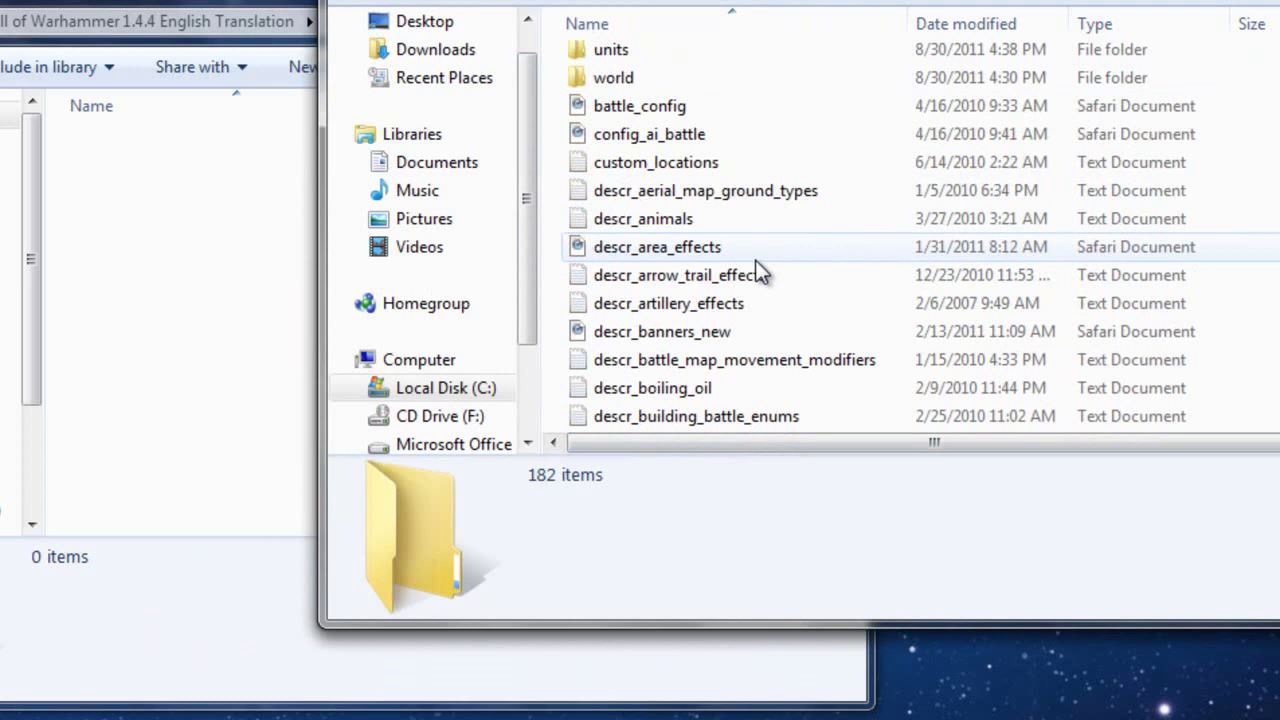
# Step: Search for water files and delete descr_water, descr_water_effects and descr_water_interaction_effects
pyautogui.click(1279, 0)
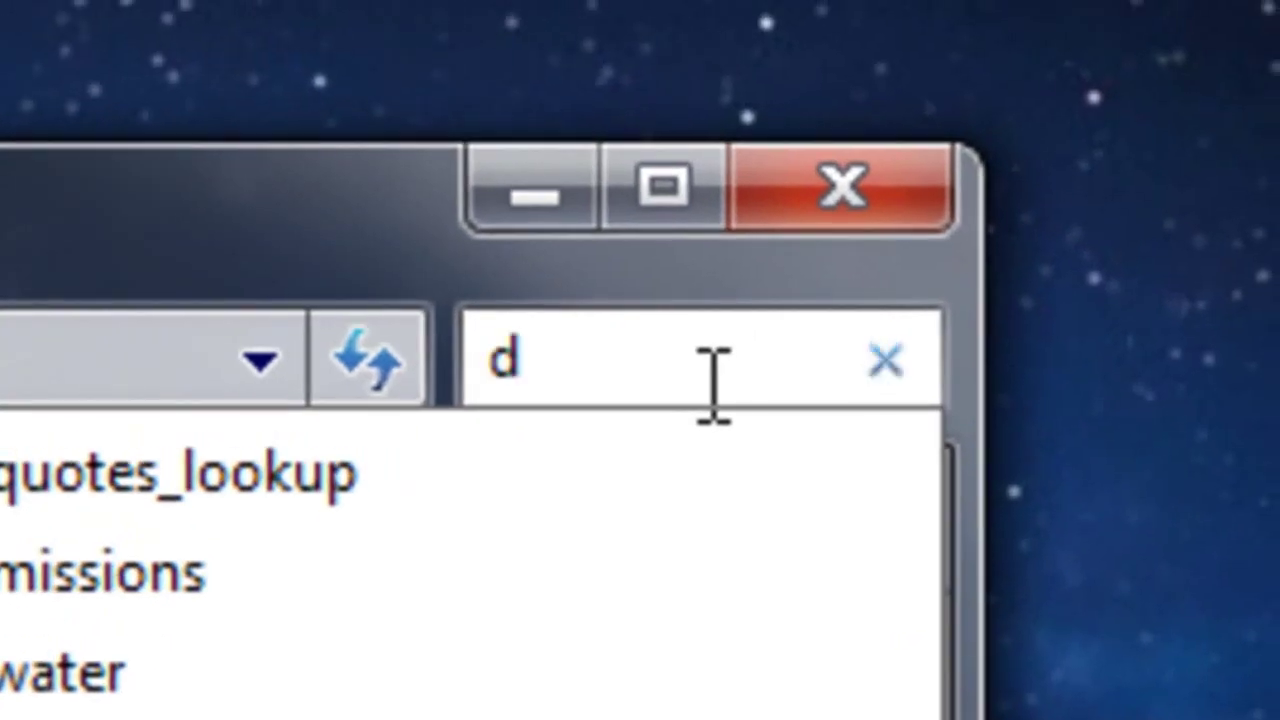
pyautogui.write('descr_')
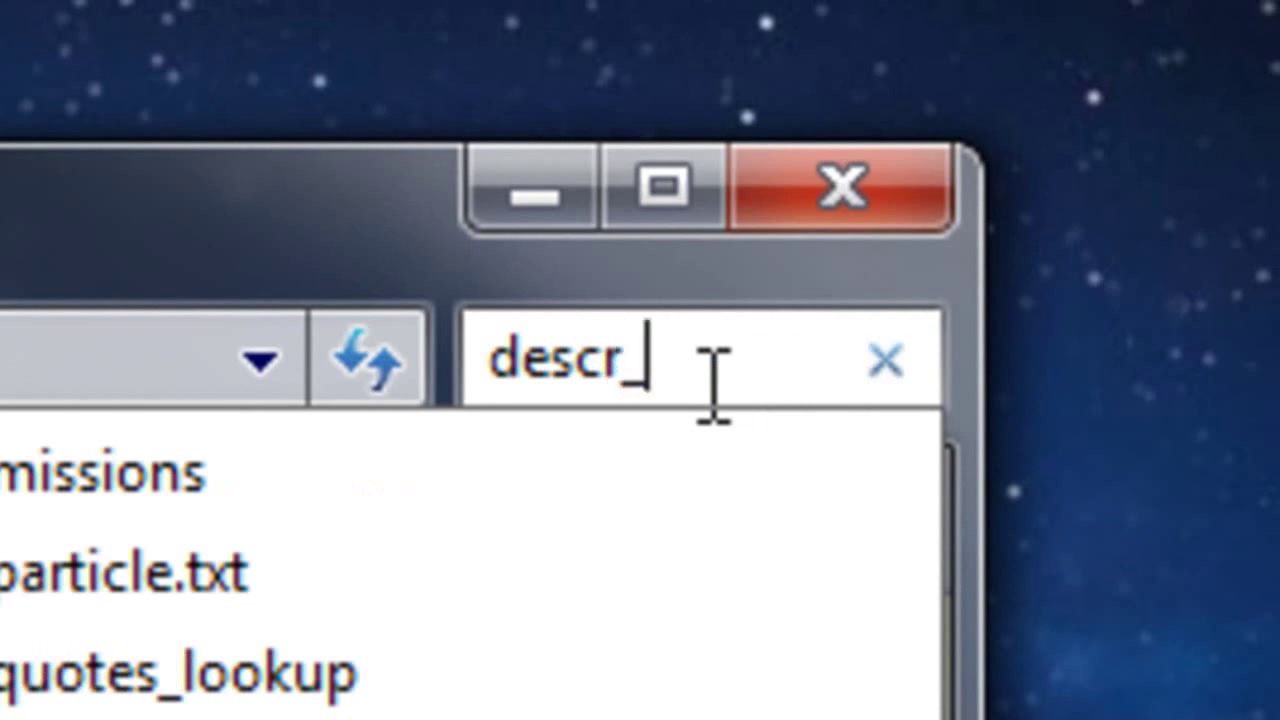
pyautogui.write('water')
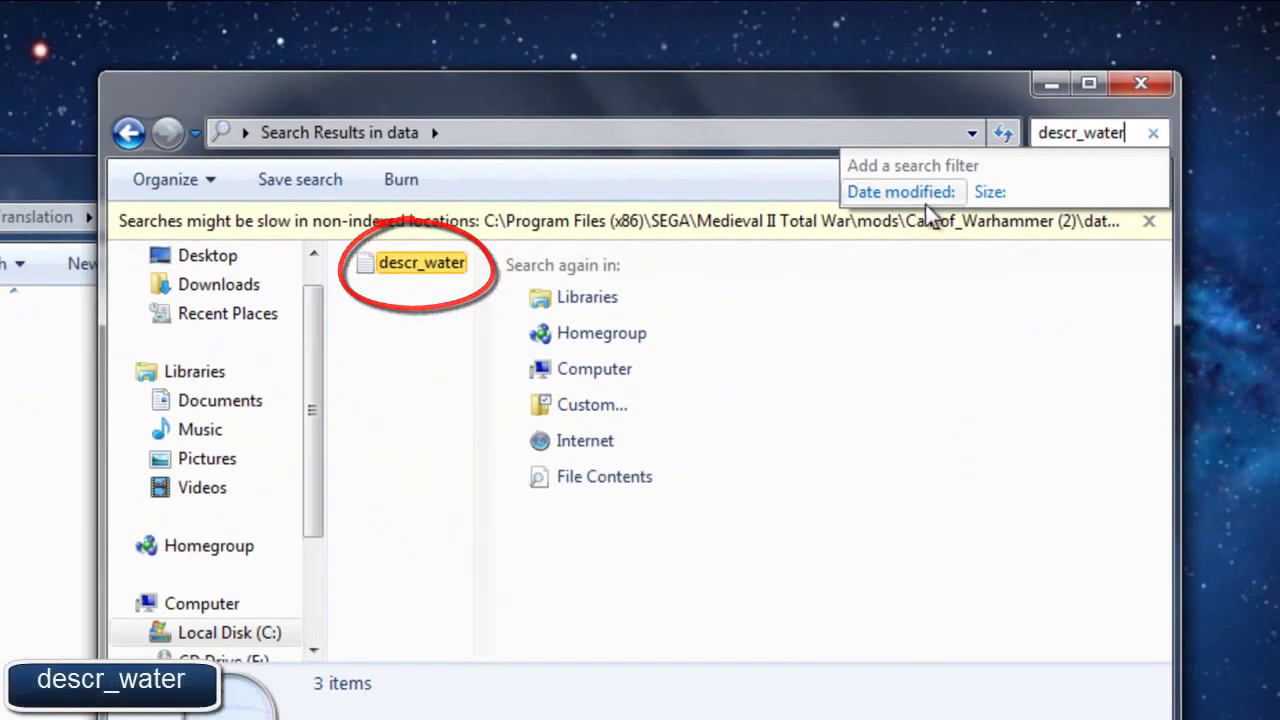
pyautogui.click(393, 268)
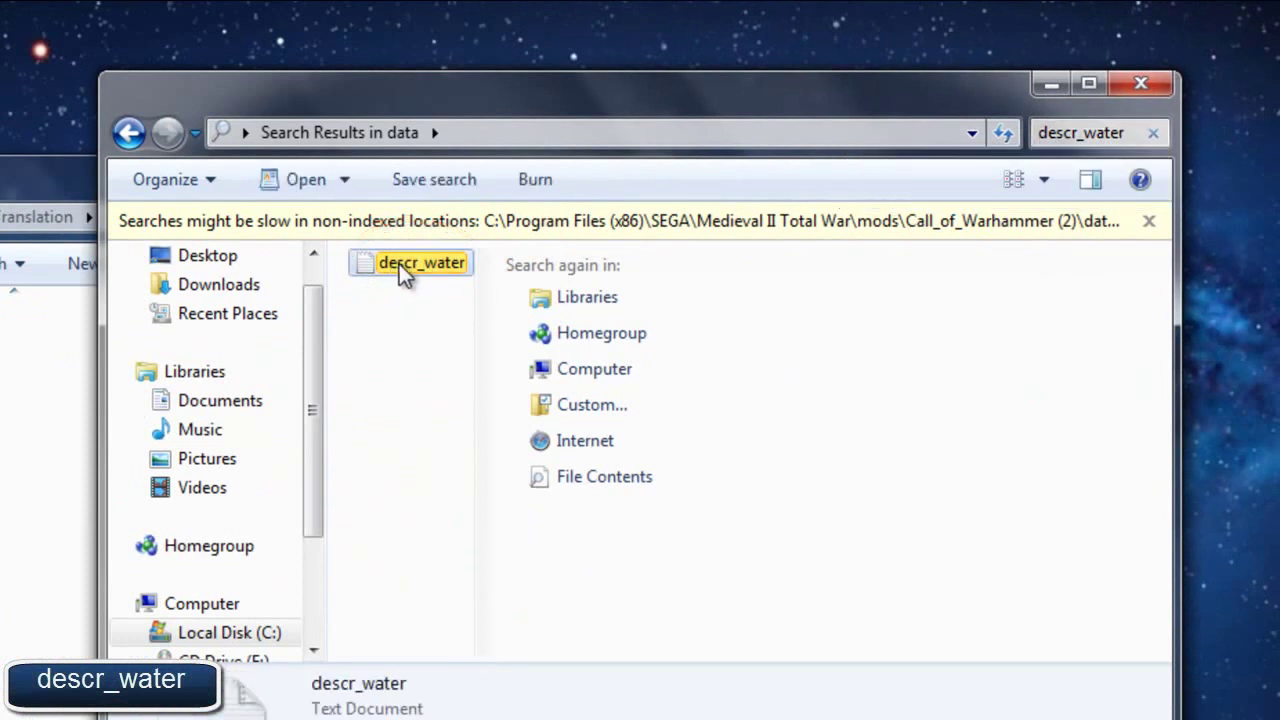
pyautogui.press('Delete')
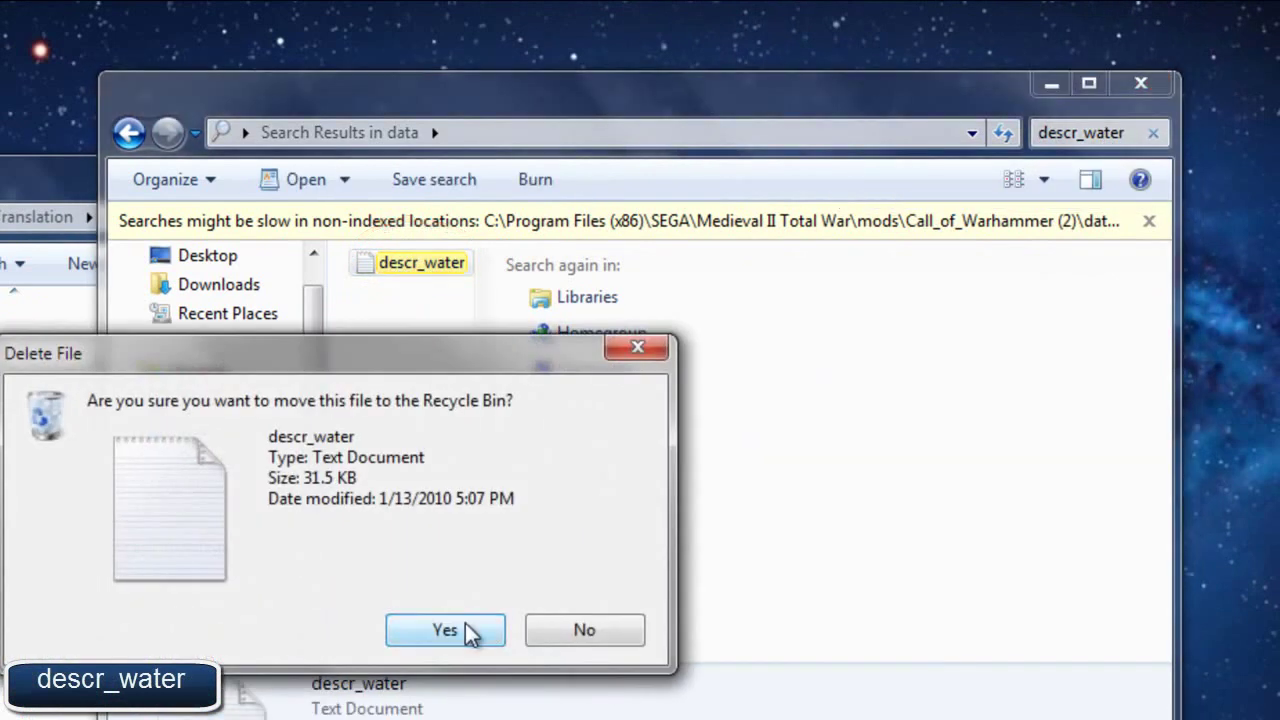
pyautogui.click(465, 630)
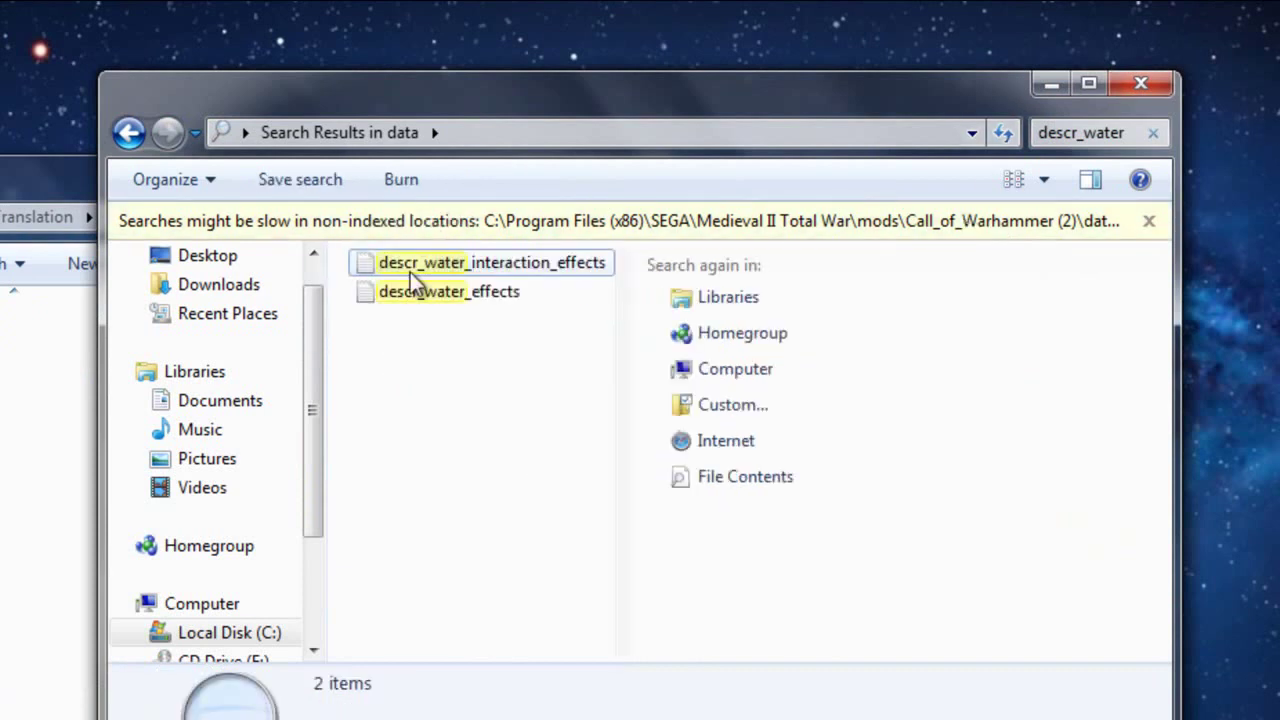
pyautogui.click(438, 263)
pyautogui.keyDown('ctrl'); pyautogui.click(447, 298); pyautogui.keyUp('ctrl')
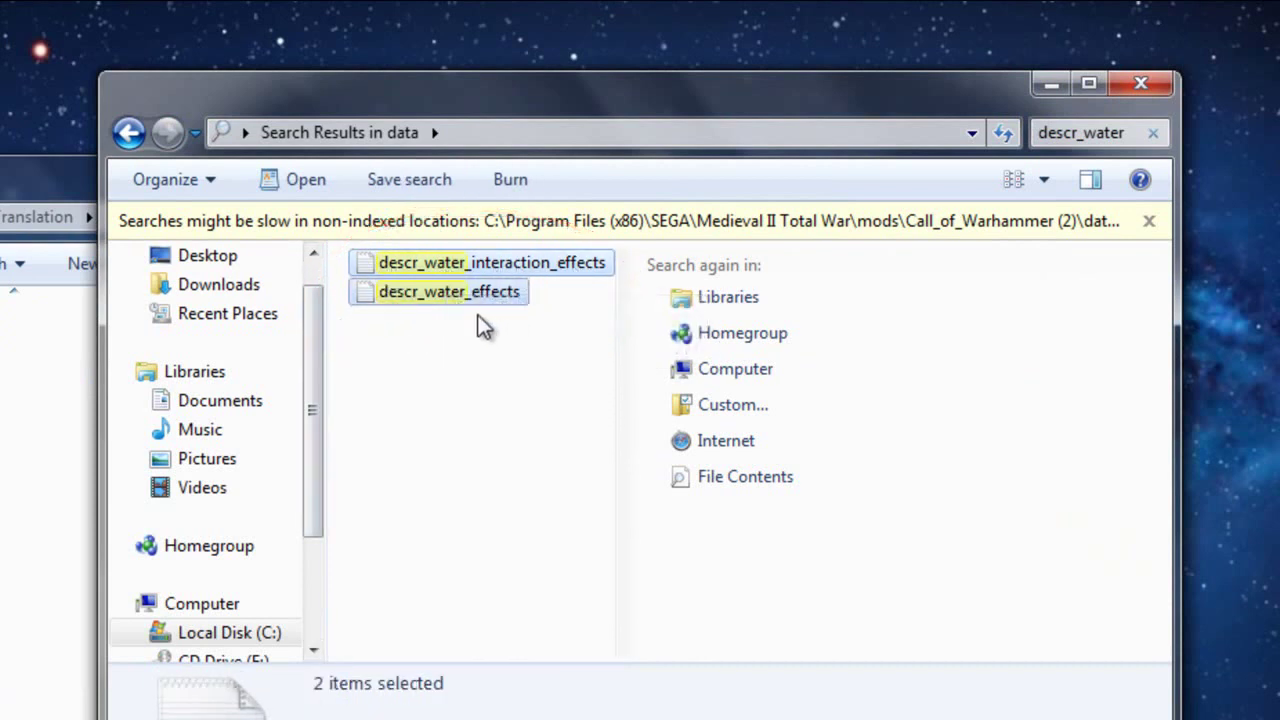
pyautogui.press('Delete')
pyautogui.click(453, 536)
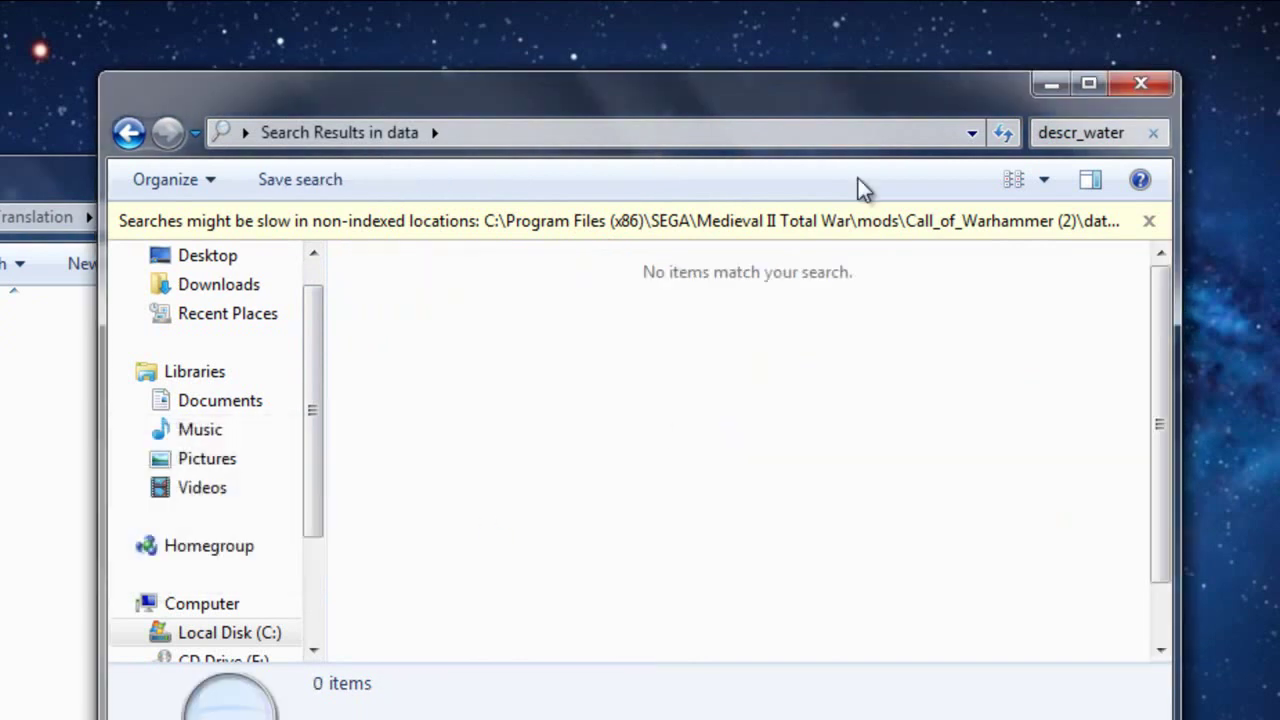
pyautogui.click(1126, 134)
# Step: Clear the search and permanently empty the Recycle Bin of the deleted water files
pyautogui.press('BackSpace')
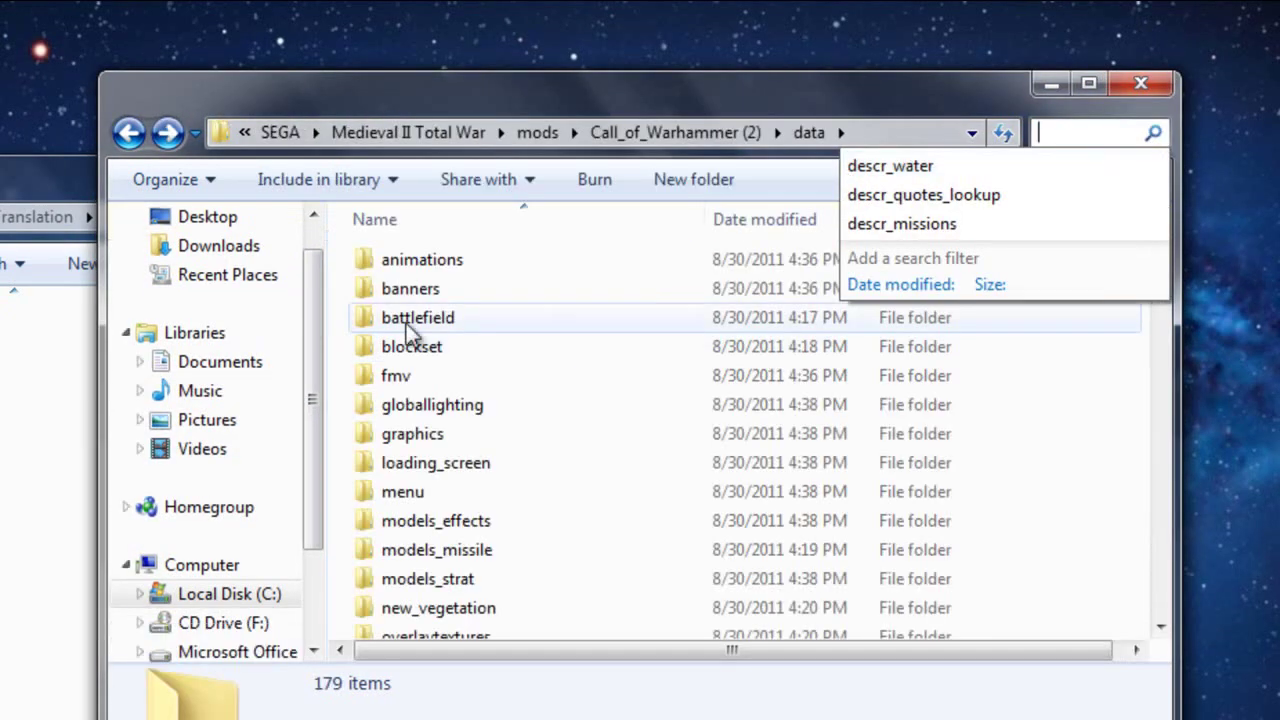
pyautogui.hotkey('alt', 'Tab')
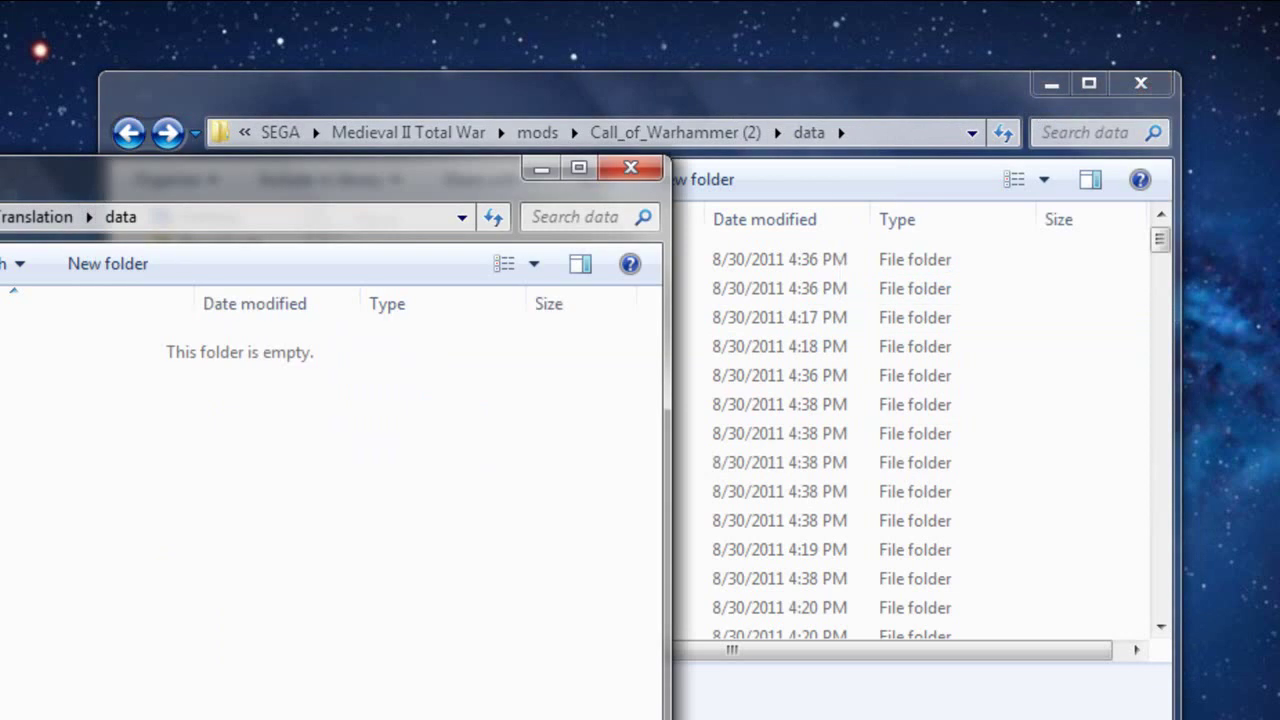
pyautogui.hotkey('alt', 'Tab')
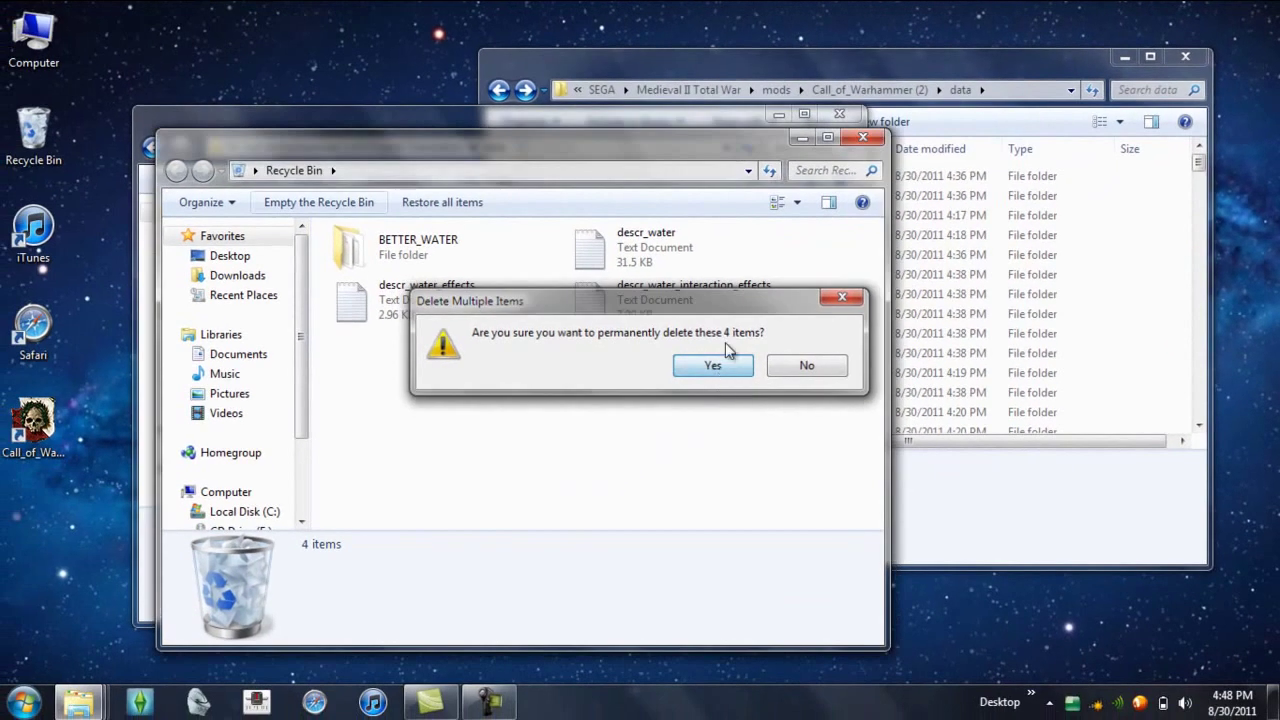
pyautogui.click(700, 366)
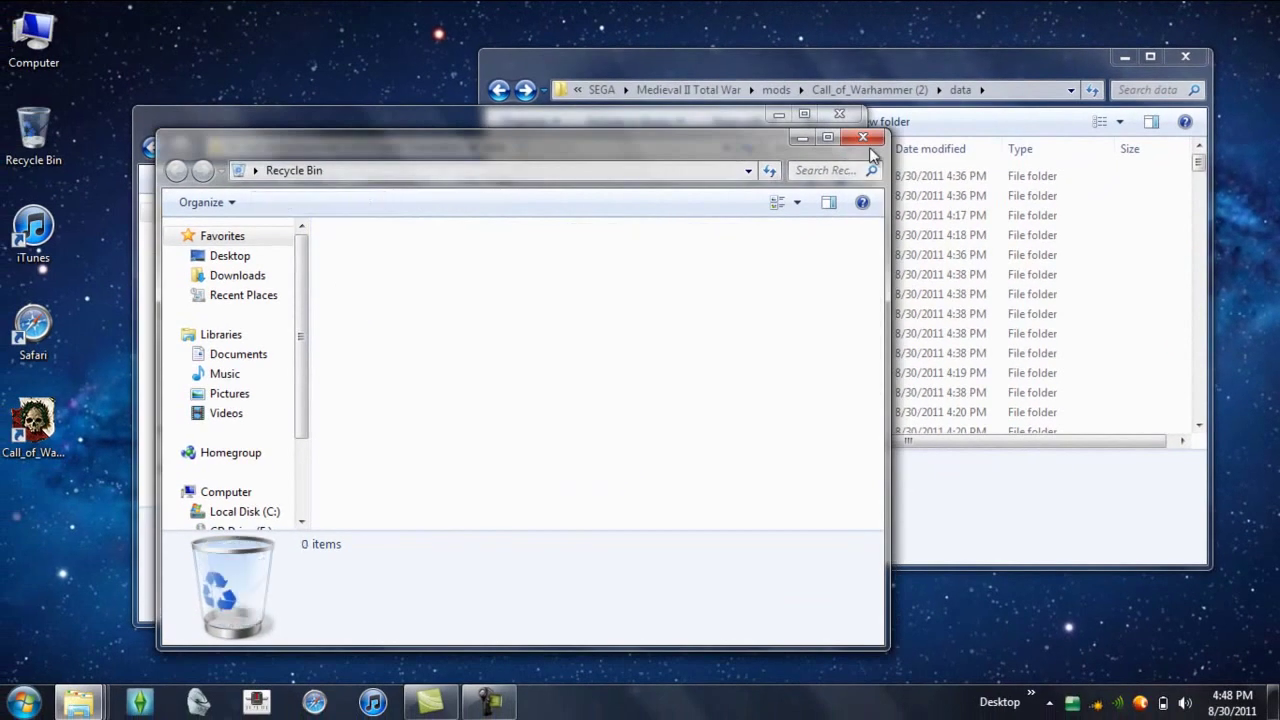
pyautogui.click(863, 137)
# Step: Minimize the downloads window and return the other window to the Call_of_Warhammer (2) mod folder
pyautogui.click(153, 147)
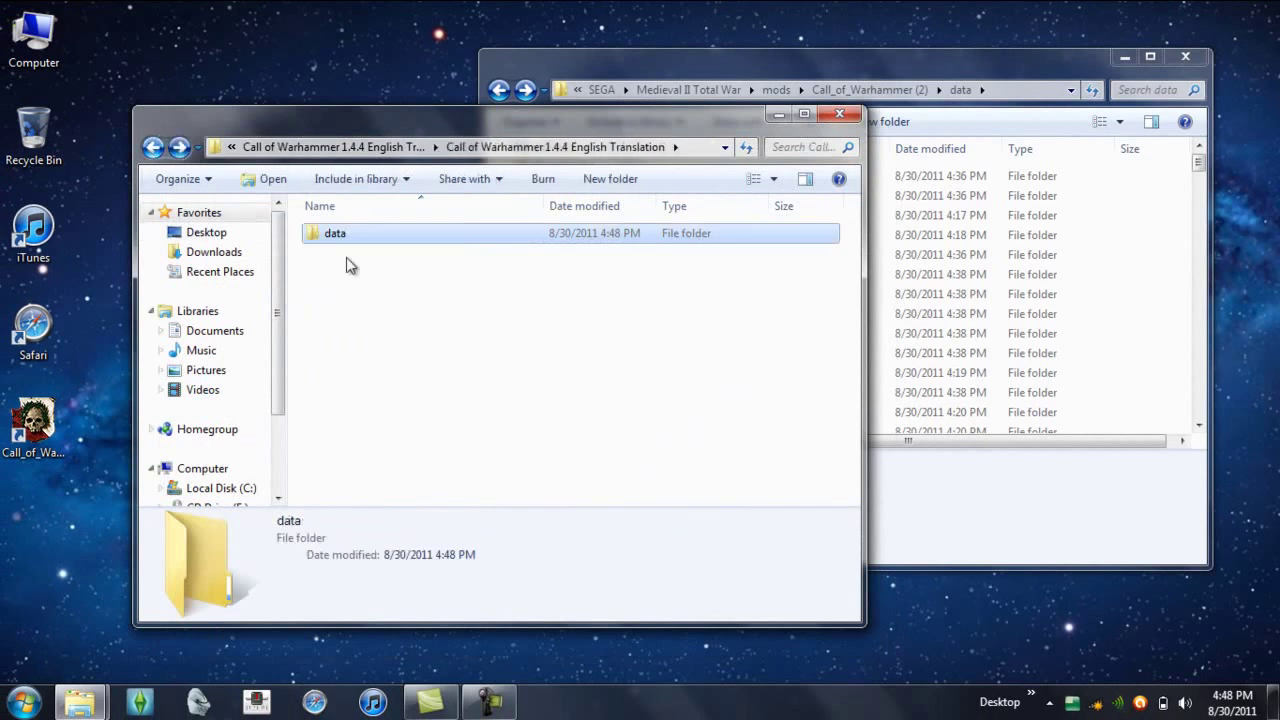
pyautogui.click(153, 147)
pyautogui.click(153, 147)
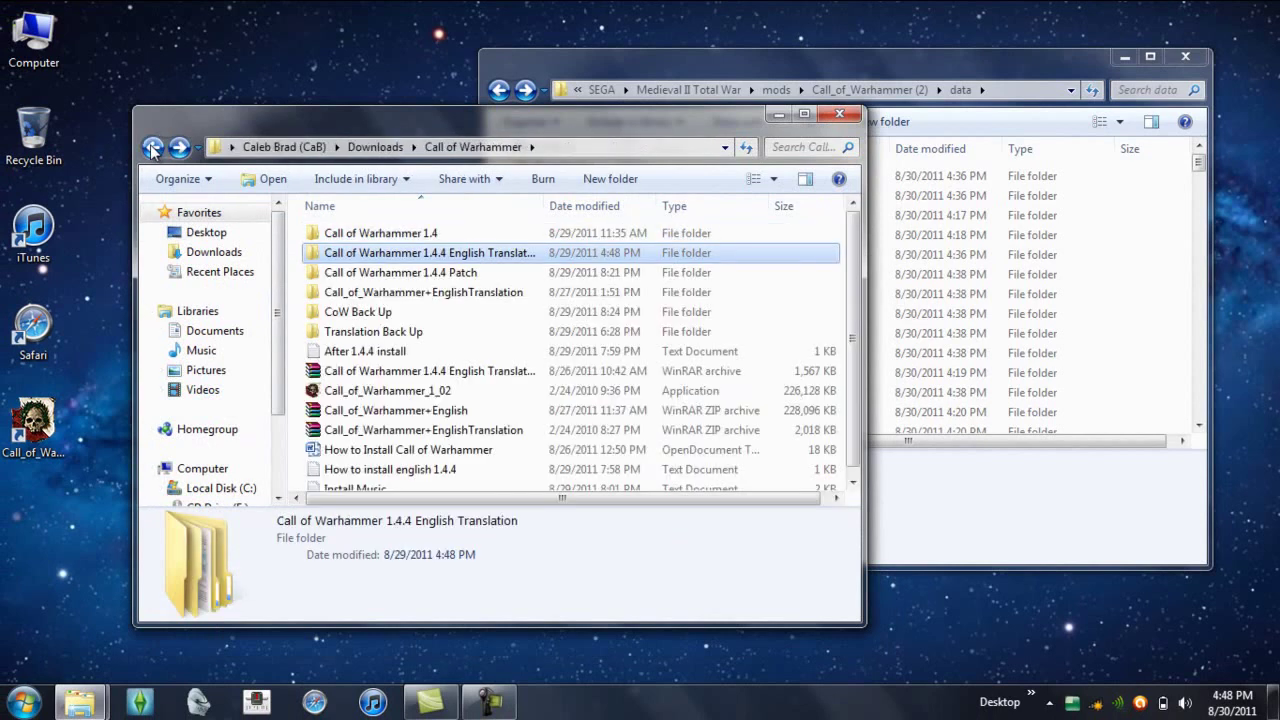
pyautogui.scroll(-1, 735, 403)
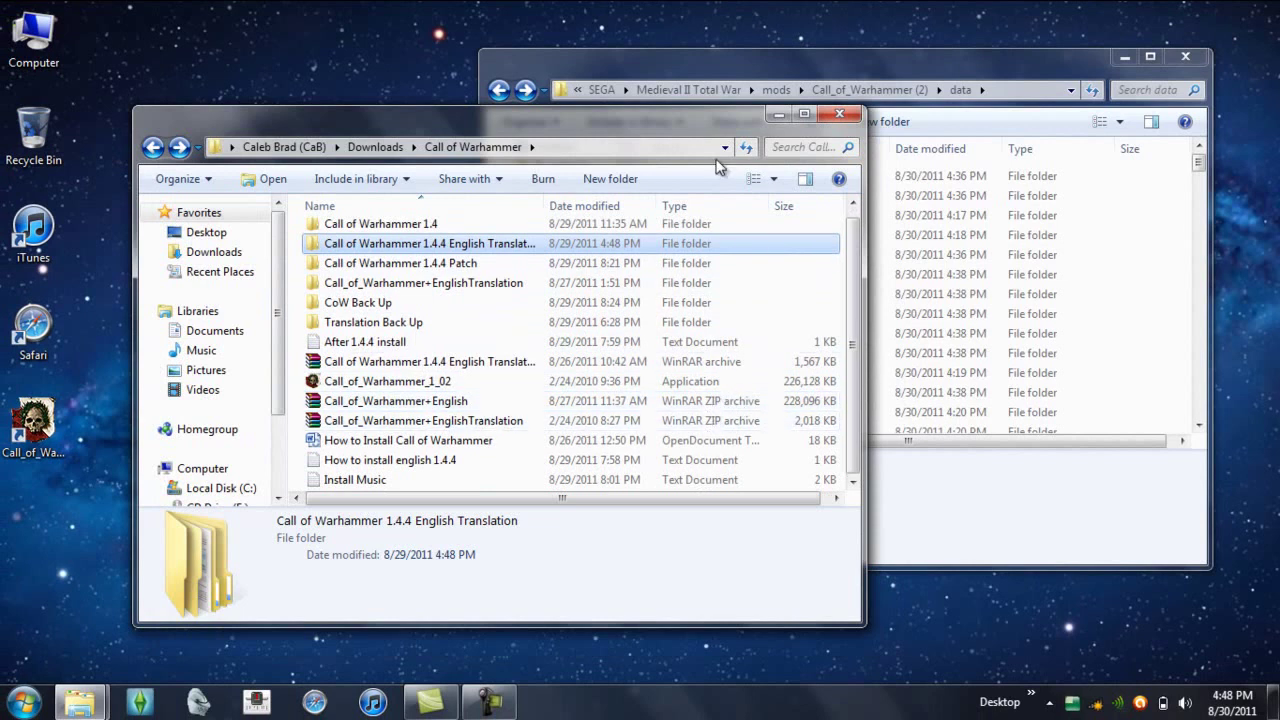
pyautogui.click(778, 114)
pyautogui.click(500, 90)
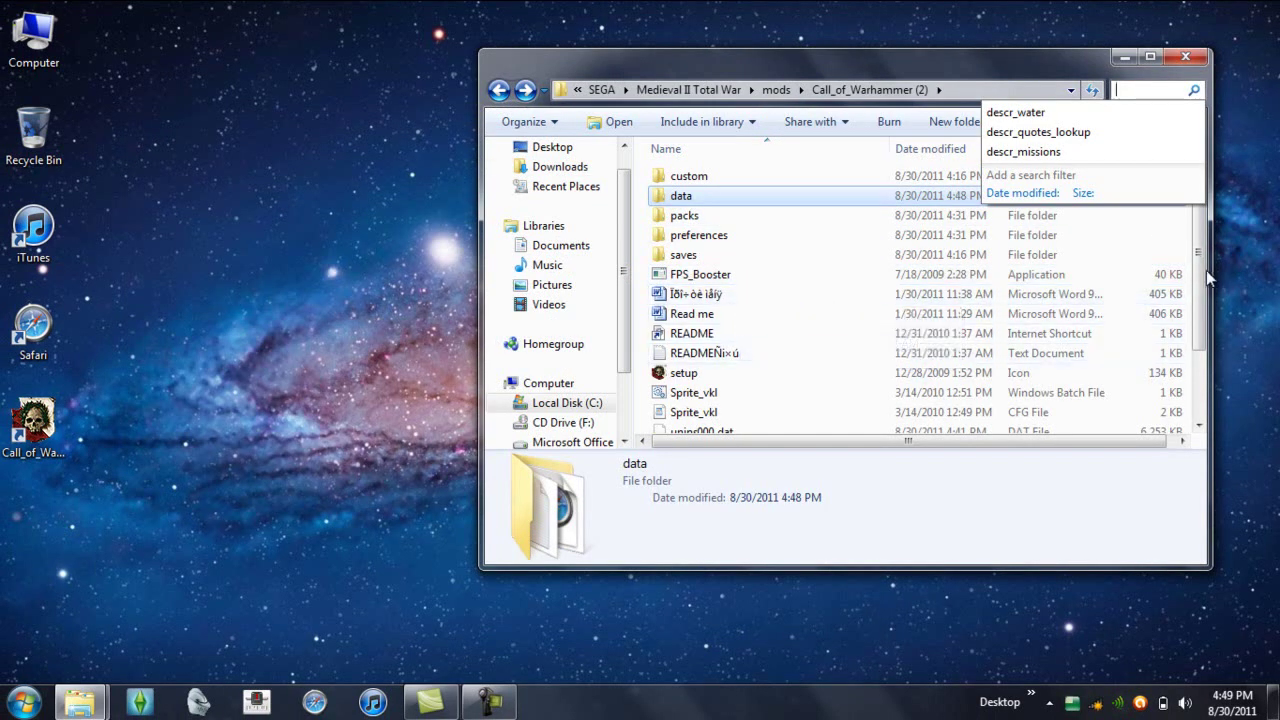
# Step: Move the desktop Call_of_Warhammer shortcut into the mod folder and paste a copy onto the desktop
pyautogui.moveTo(1199, 270); pyautogui.dragTo(1203, 365)
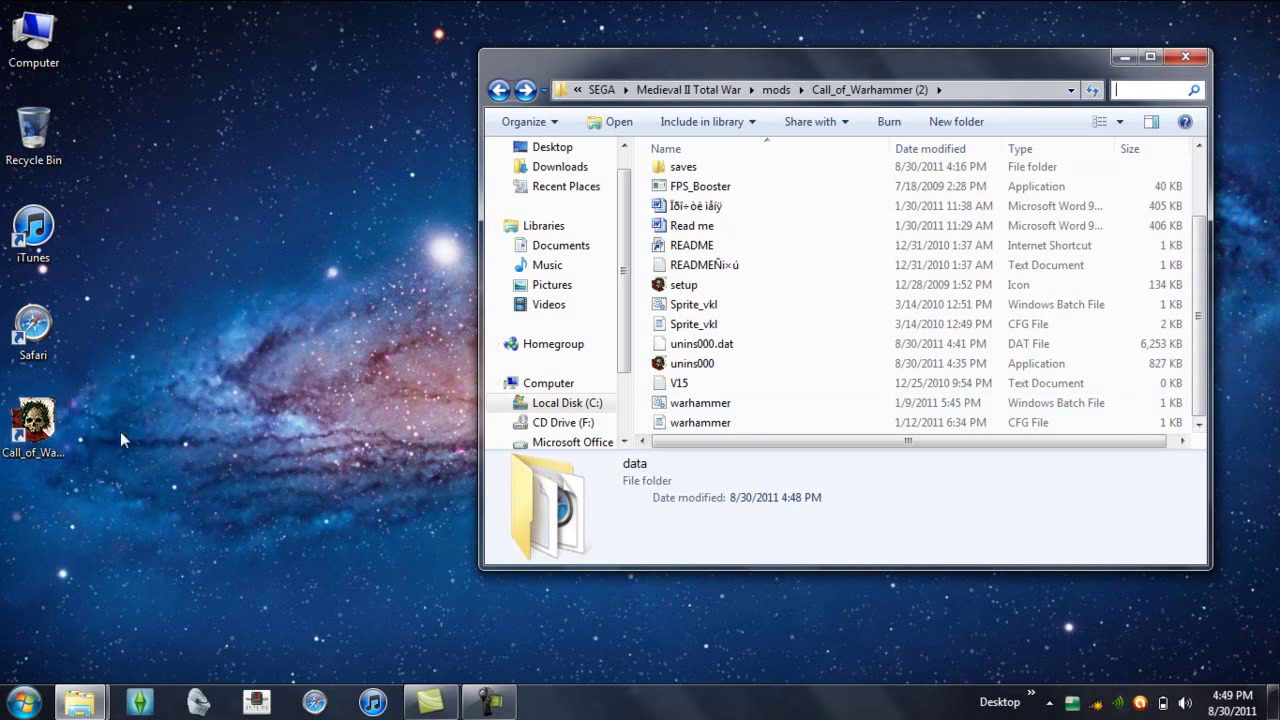
pyautogui.moveTo(47, 425); pyautogui.dragTo(711, 473)
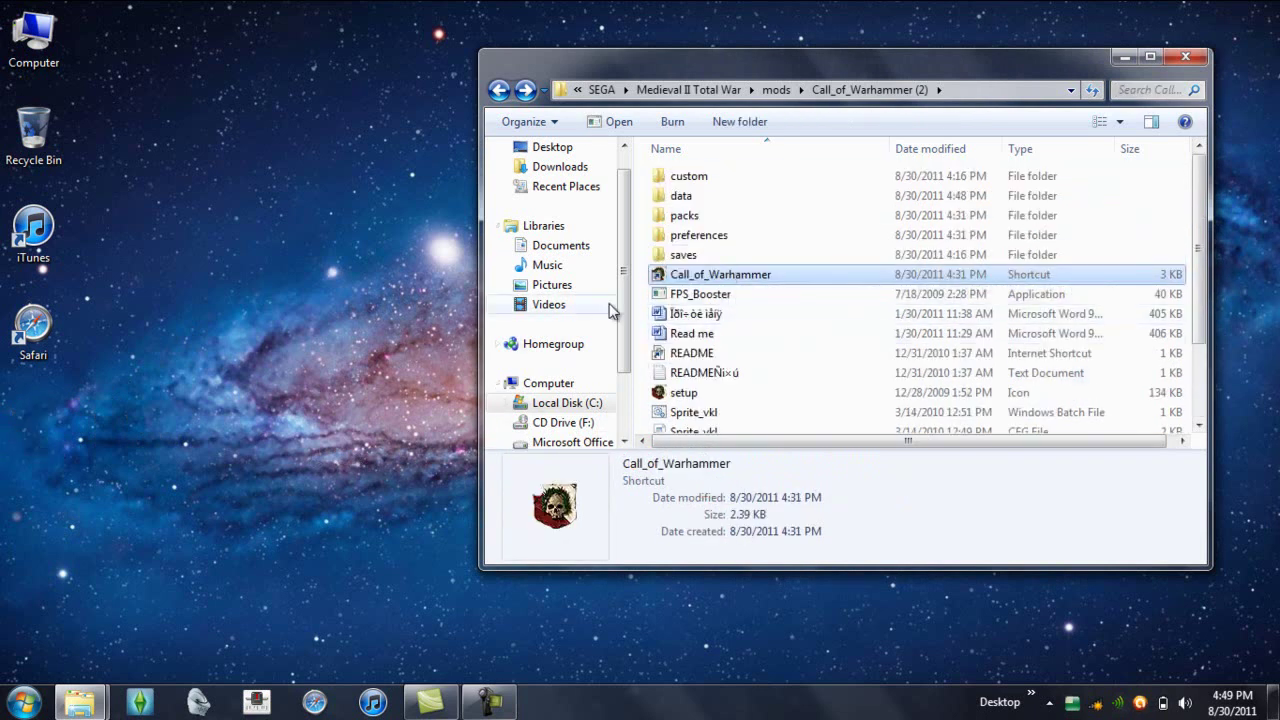
pyautogui.rightClick(777, 274)
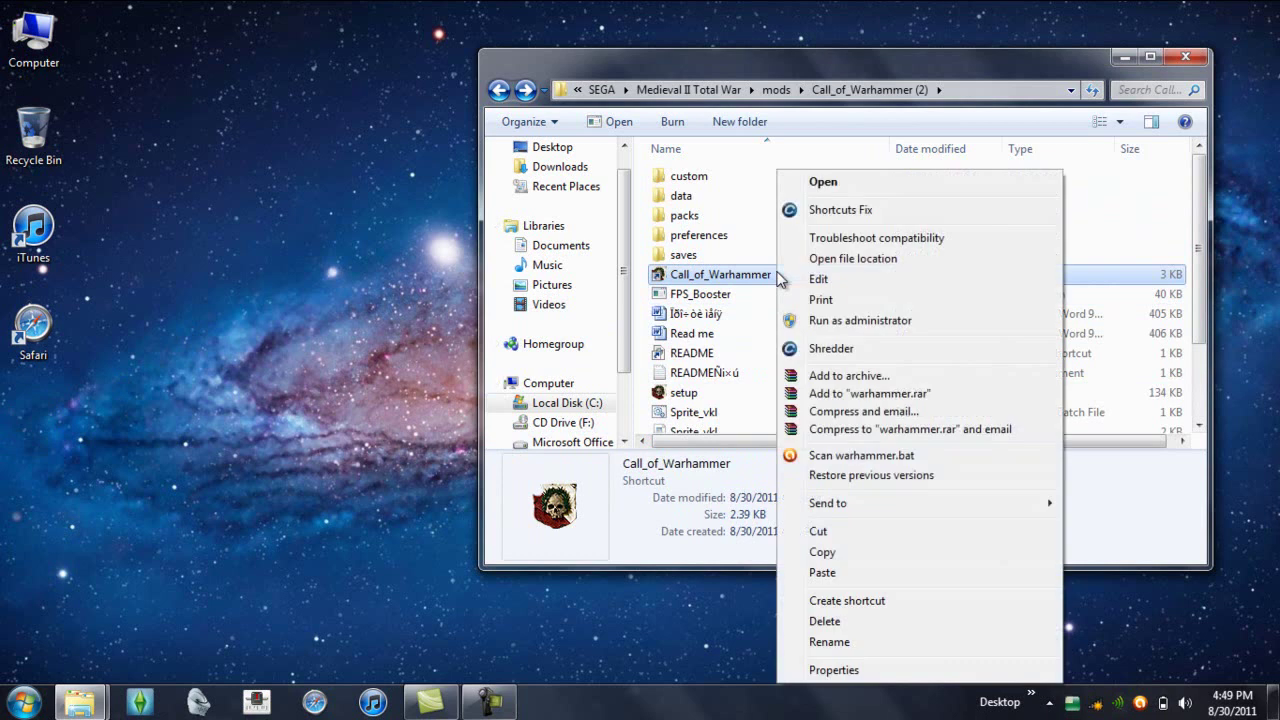
pyautogui.click(840, 553)
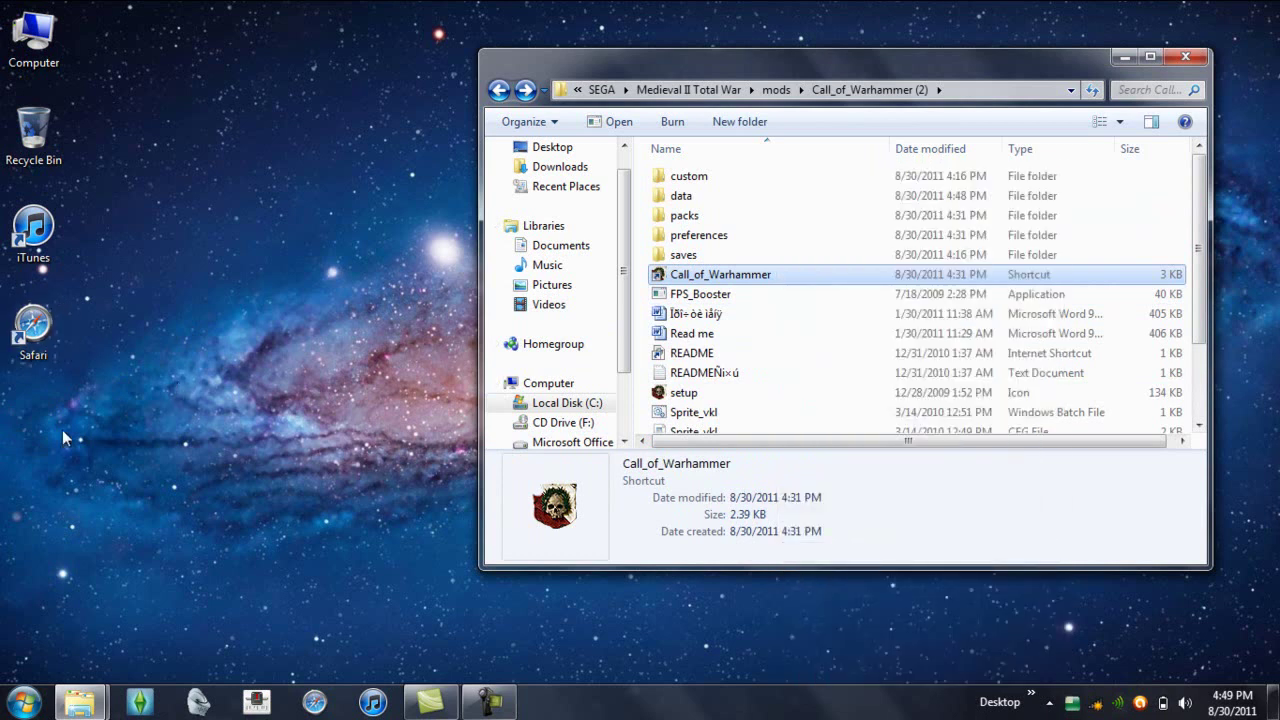
pyautogui.click(40, 405)
pyautogui.hotkey('ctrl', 'v')
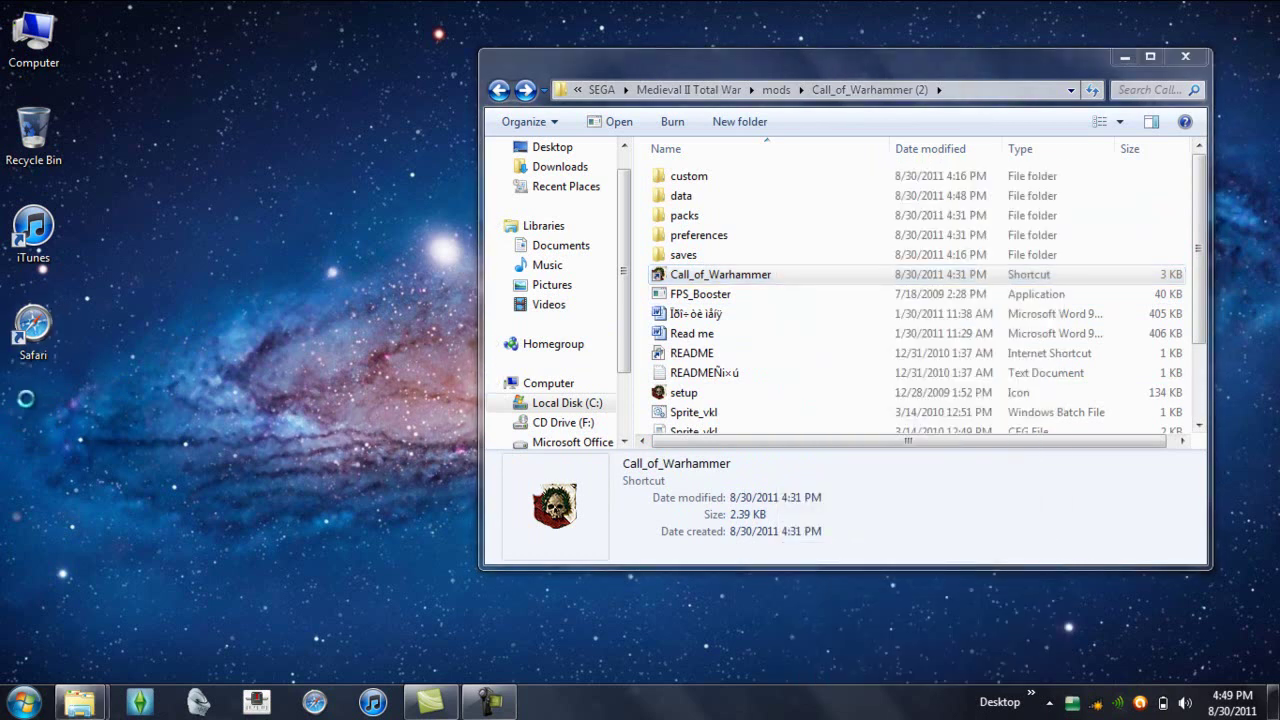
pyautogui.rightClick(30, 400)
pyautogui.click(76, 182)
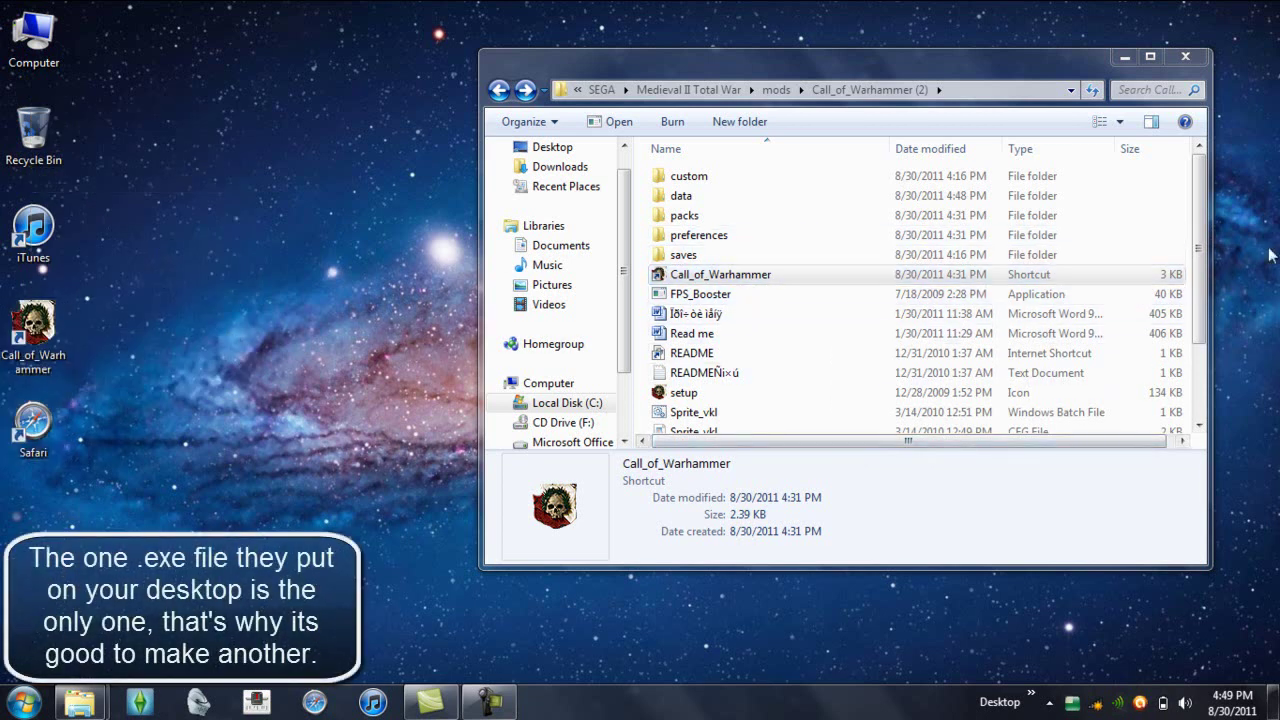
pyautogui.scroll(-2, 1202, 223)
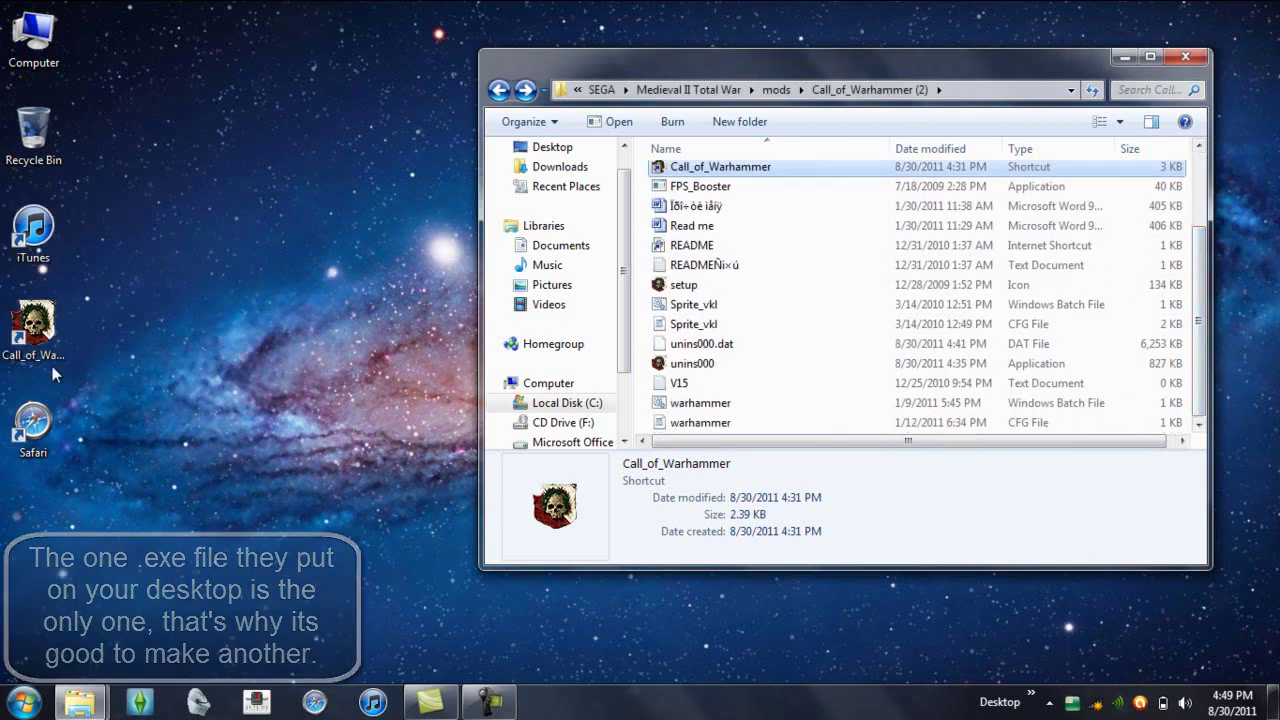
# Step: Pin the Call_of_Warhammer shortcut to the Start menu, removing the duplicate entry
pyautogui.moveTo(50, 360); pyautogui.dragTo(22, 703)
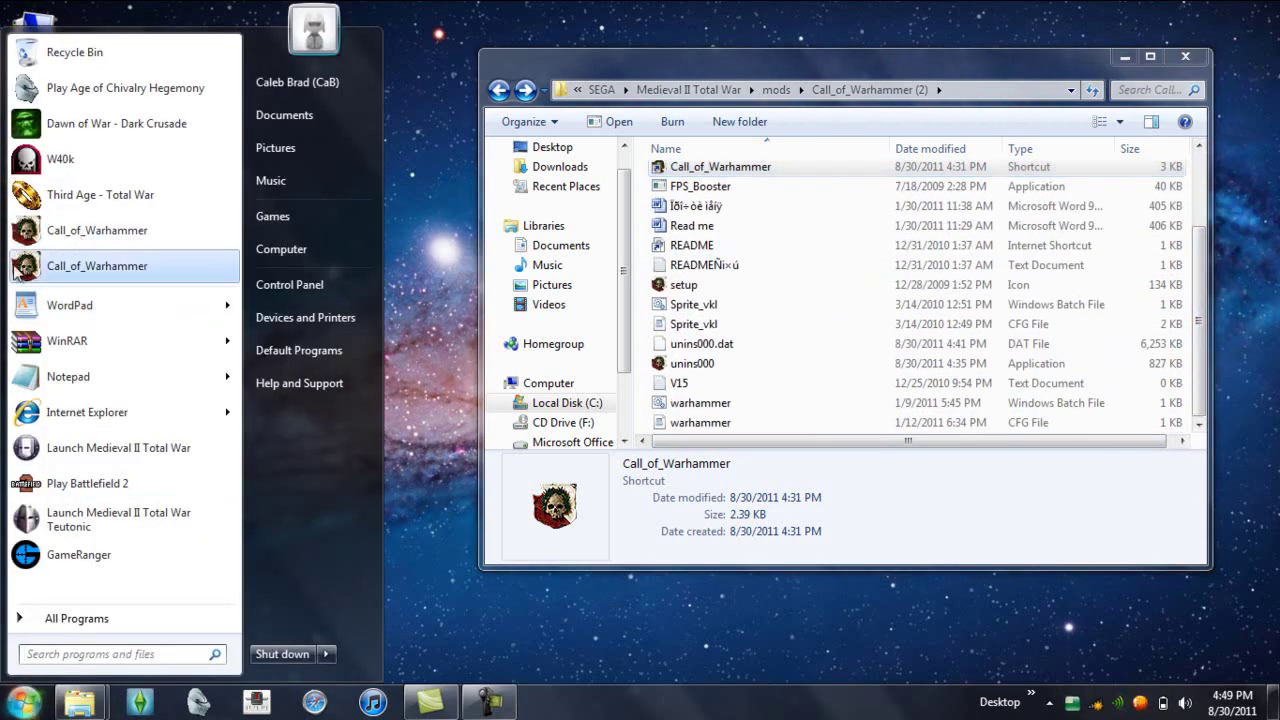
pyautogui.rightClick(78, 266)
pyautogui.click(160, 327)
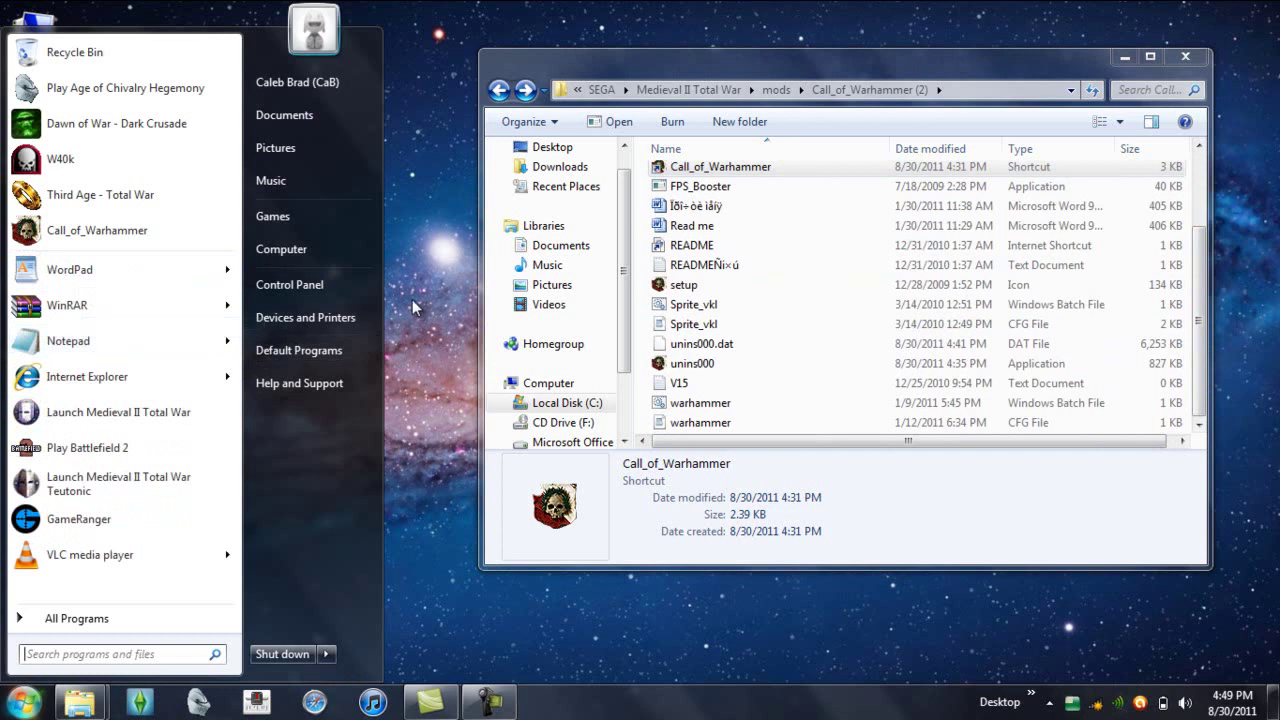
pyautogui.click(412, 299)
# Step: Recycle the desktop Call_of_Warhammer shortcut, move Safari into its spot, and reopen the mod's data folder
pyautogui.moveTo(33, 330); pyautogui.dragTo(34, 125)
pyautogui.moveTo(33, 425); pyautogui.dragTo(28, 352)
pyautogui.click(130, 340)
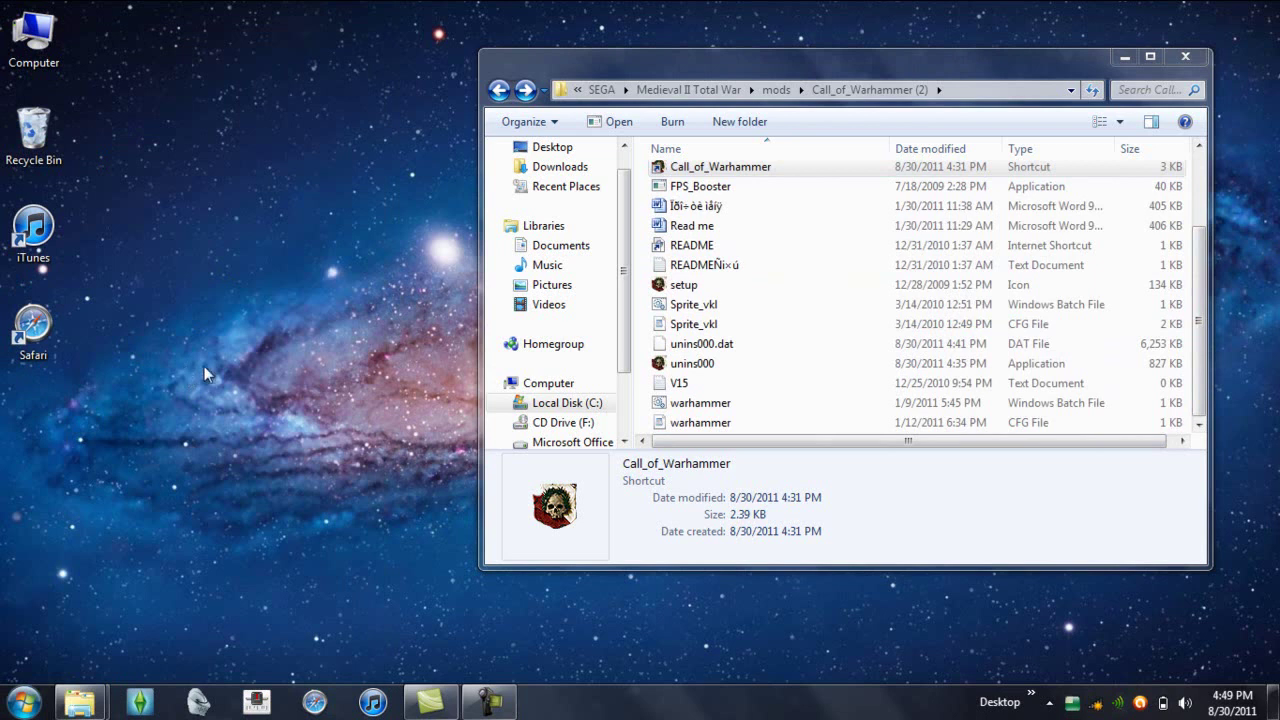
pyautogui.click(499, 89)
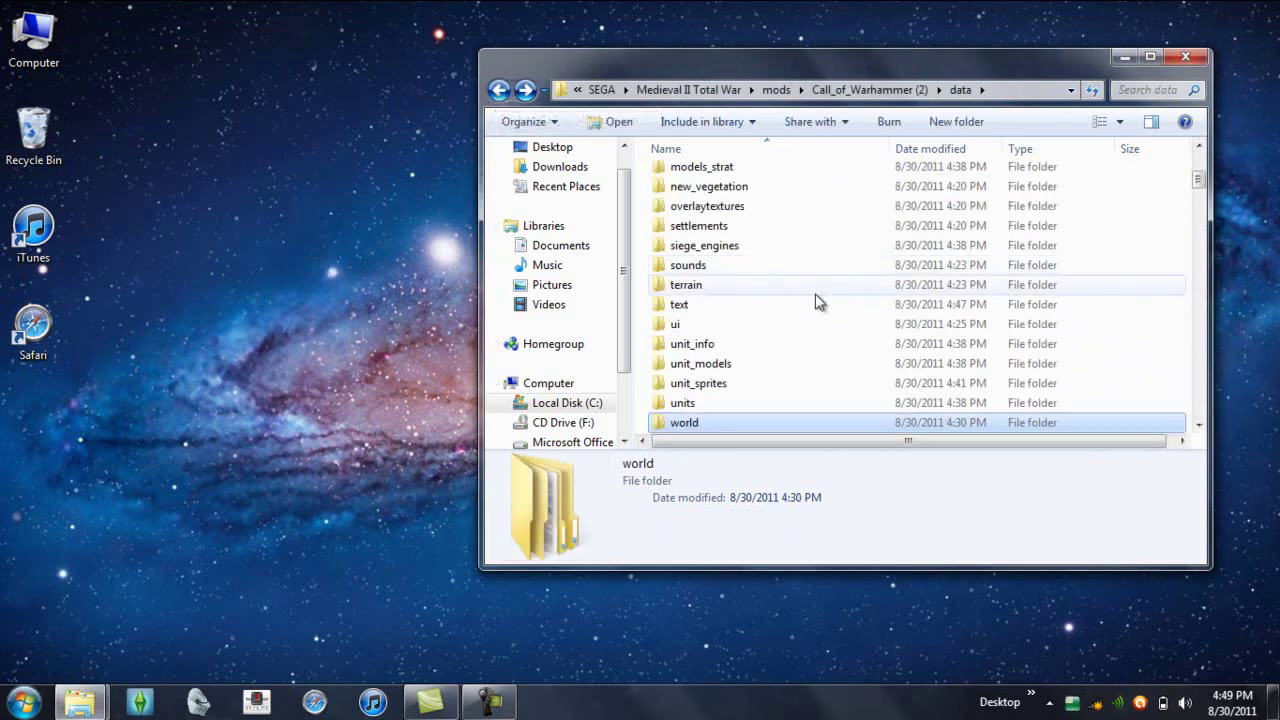